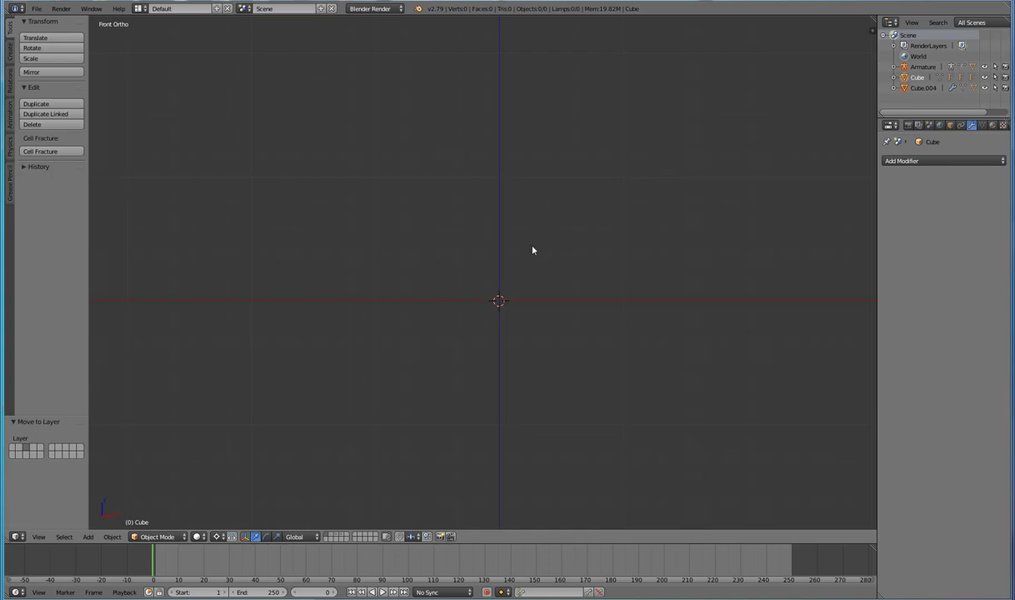
# - Show the layer with the axis arrow model and select the arrow model
pyautogui.click(330, 536)
pyautogui.scroll(3, 471, 287)
pyautogui.moveTo(475, 250); pyautogui.dragTo(457, 374, button='middle')
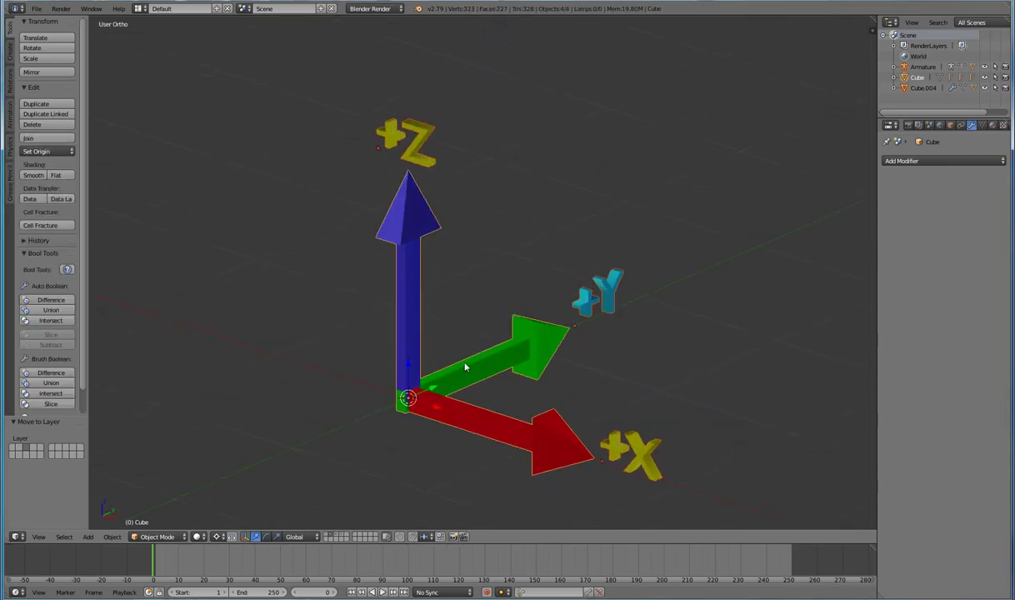
pyautogui.press('KP_6')
pyautogui.rightClick(472, 360)
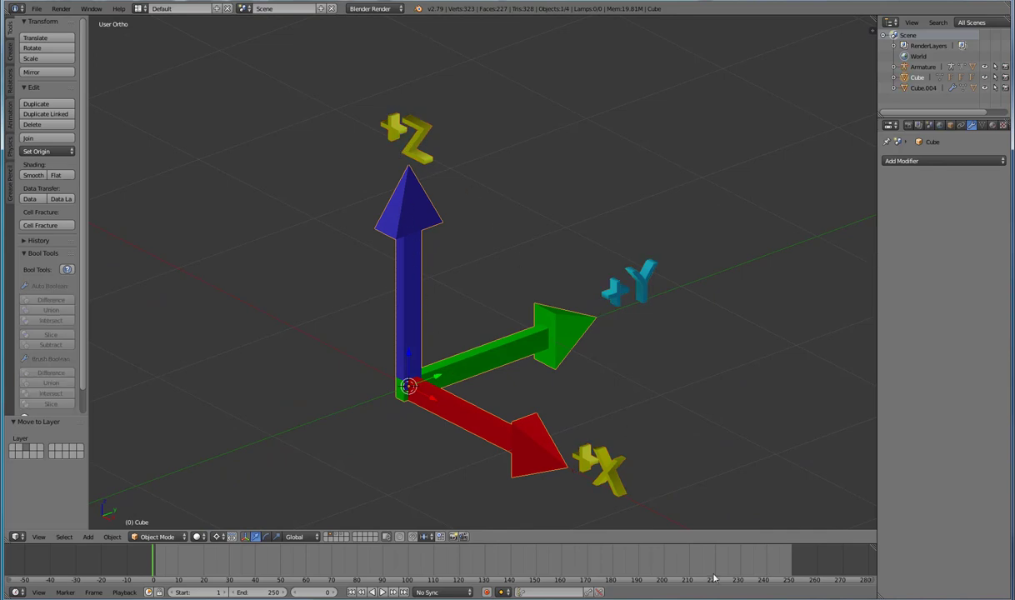
# - Select the +X, +Z and +Y text labels in turn from different angles
pyautogui.moveTo(645, 488); pyautogui.dragTo(762, 423, button='middle')
pyautogui.rightClick(738, 425)
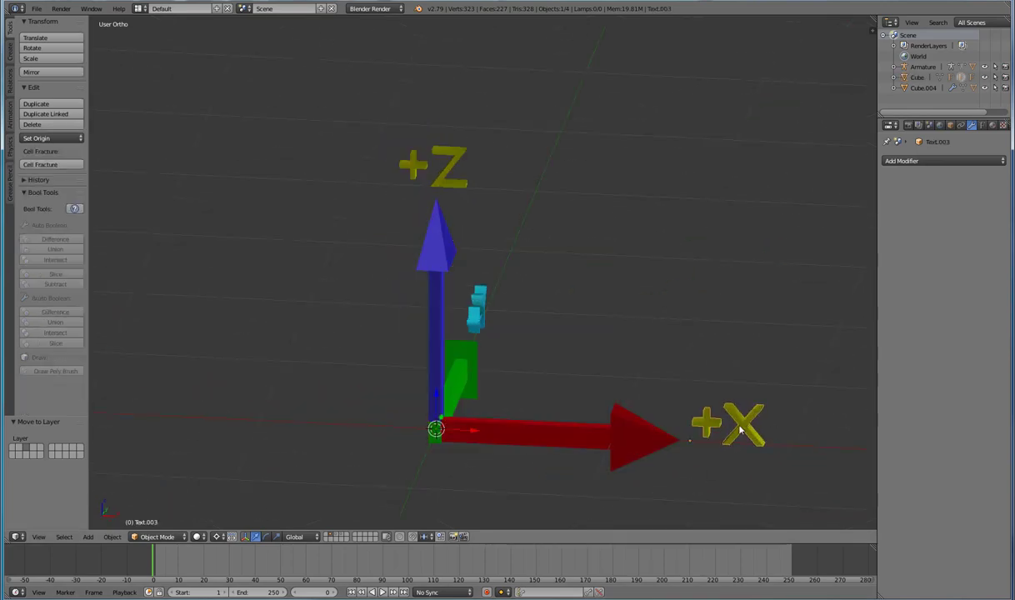
pyautogui.press('KP_6')
pyautogui.rightClick(450, 183)
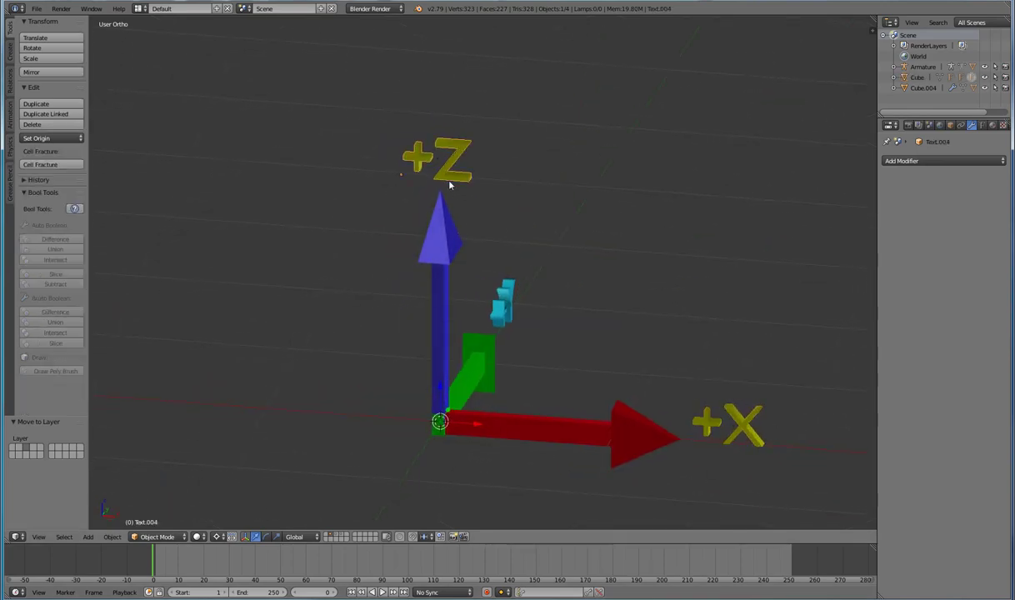
pyautogui.moveTo(450, 185); pyautogui.dragTo(495, 252, button='middle')
pyautogui.rightClick(653, 325)
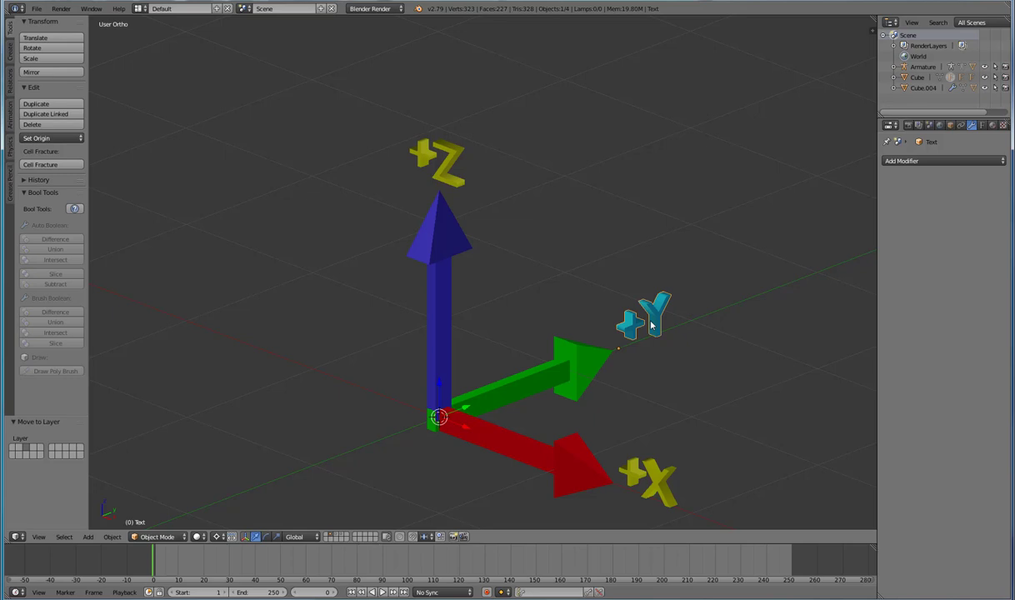
# - Orbit until the +Z and +X labels turn edge-on, then face the camera
pyautogui.scroll(-2, 652, 325)
pyautogui.moveTo(625, 334); pyautogui.dragTo(532, 325, button='middle')
pyautogui.scroll(1, 533, 325)
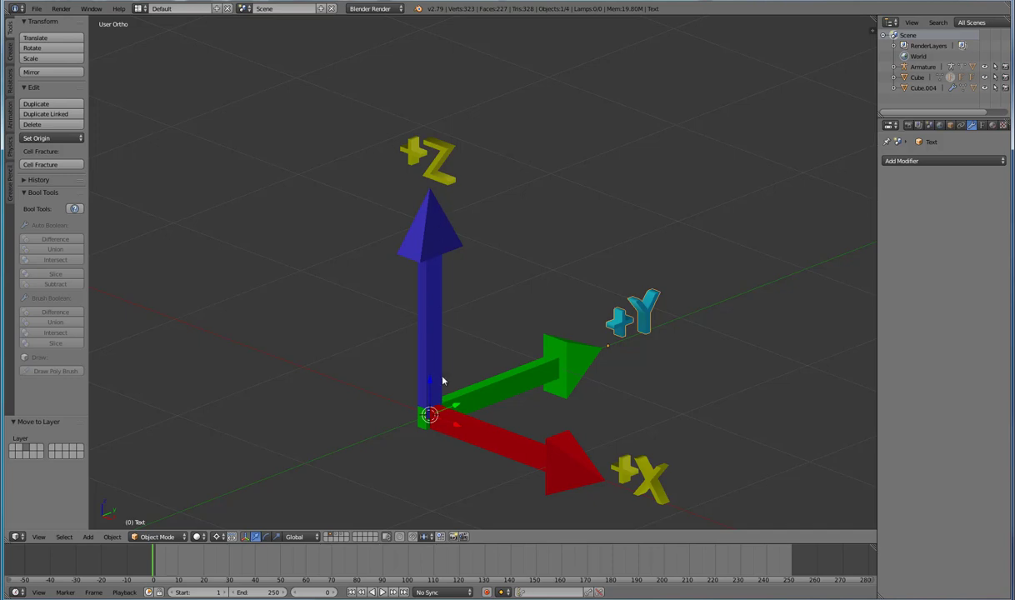
pyautogui.scroll(-2, 467, 243)
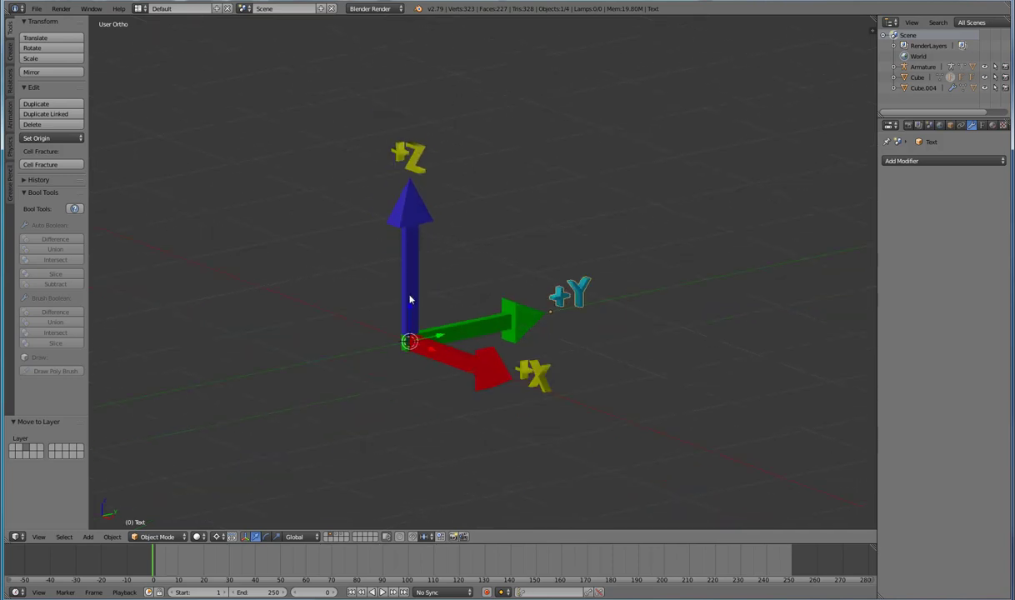
pyautogui.moveTo(428, 262); pyautogui.dragTo(419, 303, button='middle')
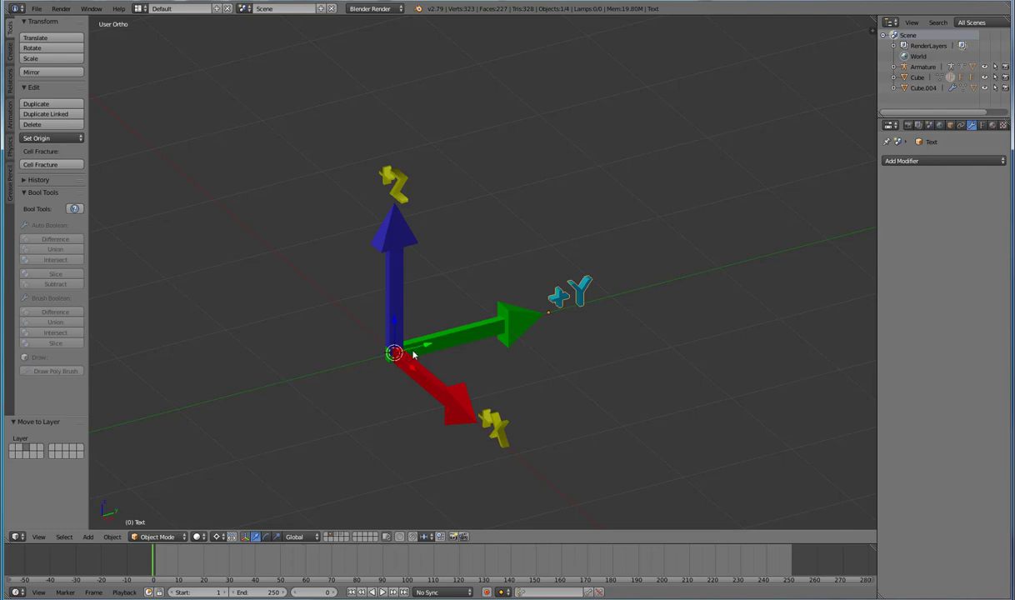
pyautogui.moveTo(478, 347); pyautogui.dragTo(412, 360, button='middle')
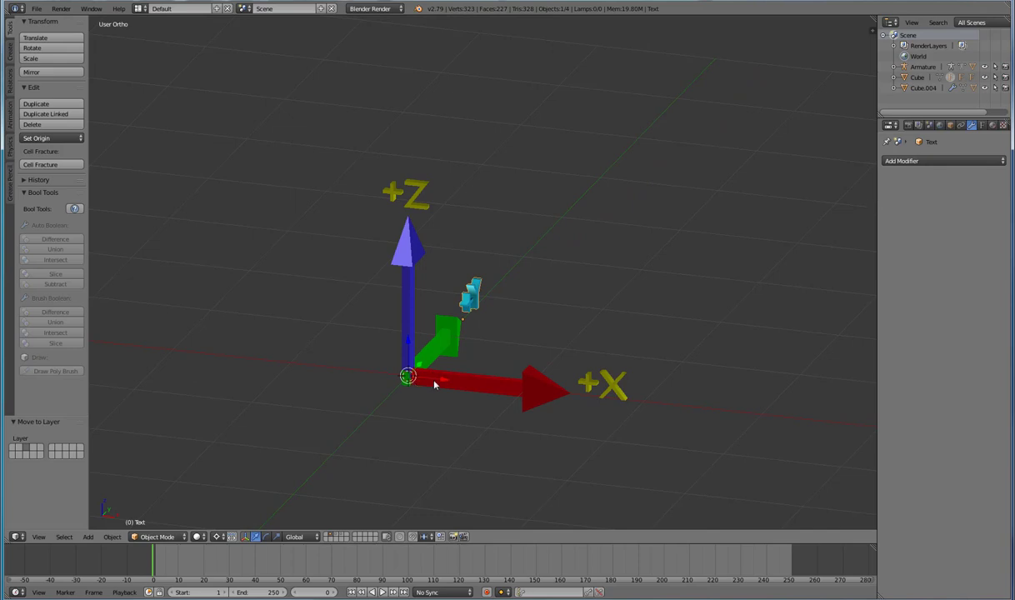
# - Keep orbiting around the axis model down to a near-level front view
pyautogui.moveTo(520, 382); pyautogui.dragTo(536, 386, button='middle')
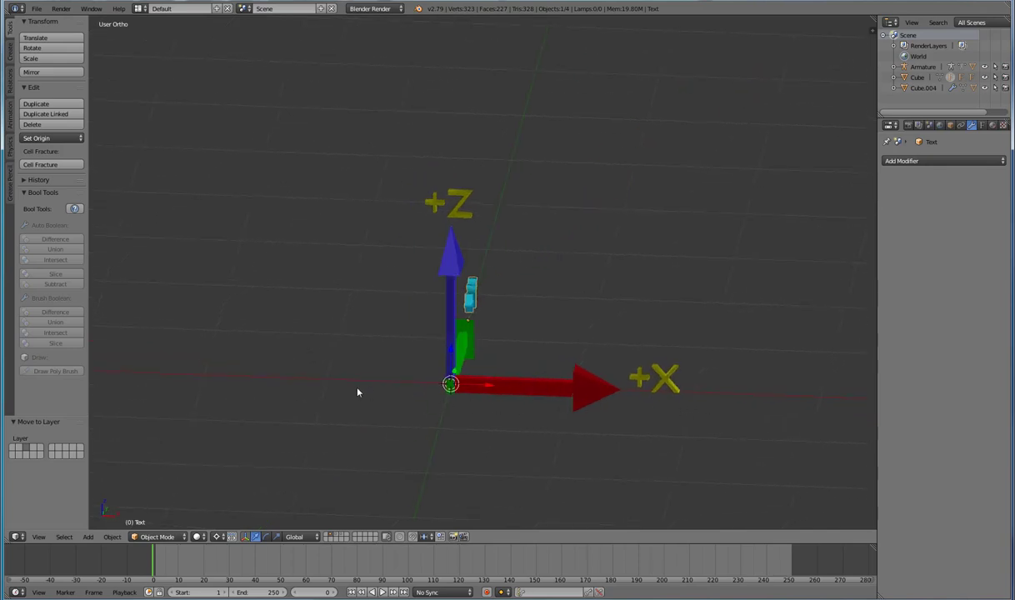
pyautogui.moveTo(626, 380); pyautogui.dragTo(585, 385, button='middle')
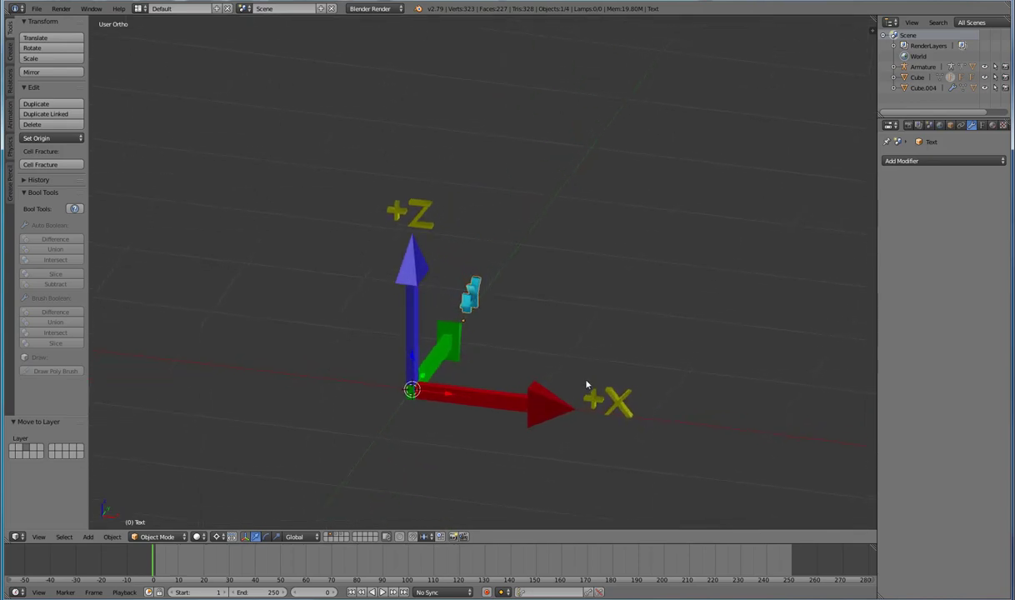
pyautogui.moveTo(448, 348); pyautogui.dragTo(447, 360, button='middle')
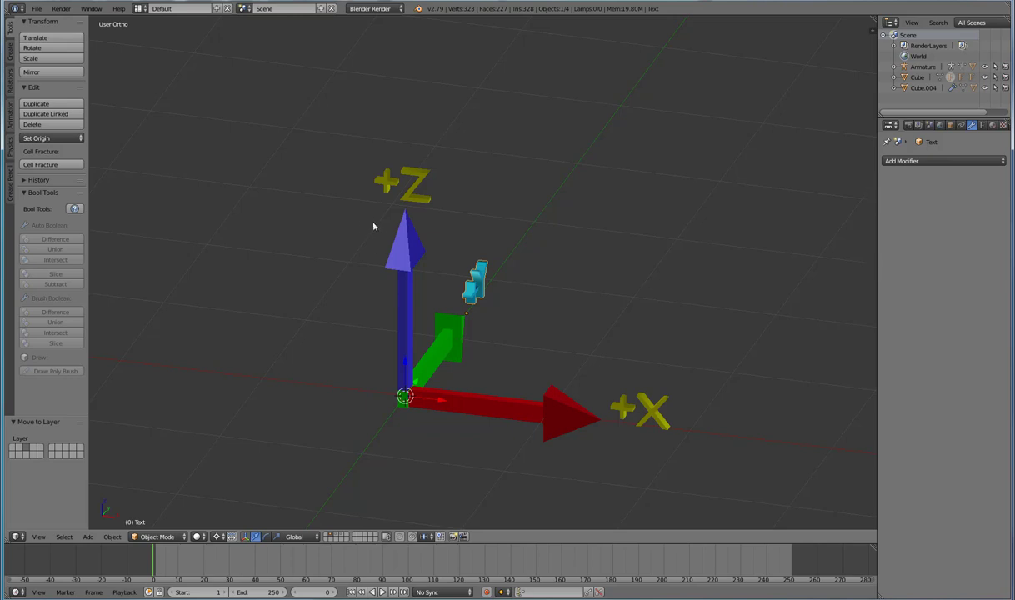
pyautogui.moveTo(374, 226); pyautogui.dragTo(375, 387, button='middle')
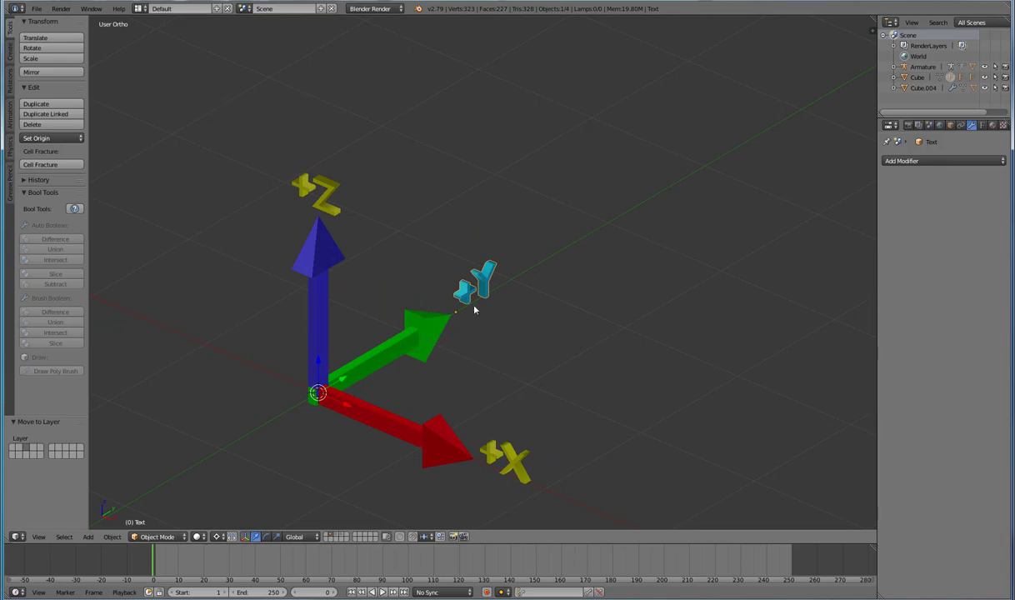
pyautogui.moveTo(481, 298)
pyautogui.mouseDown(button='middle')
pyautogui.moveTo(497, 295)
pyautogui.moveTo(489, 302)
pyautogui.mouseUp(button='middle')
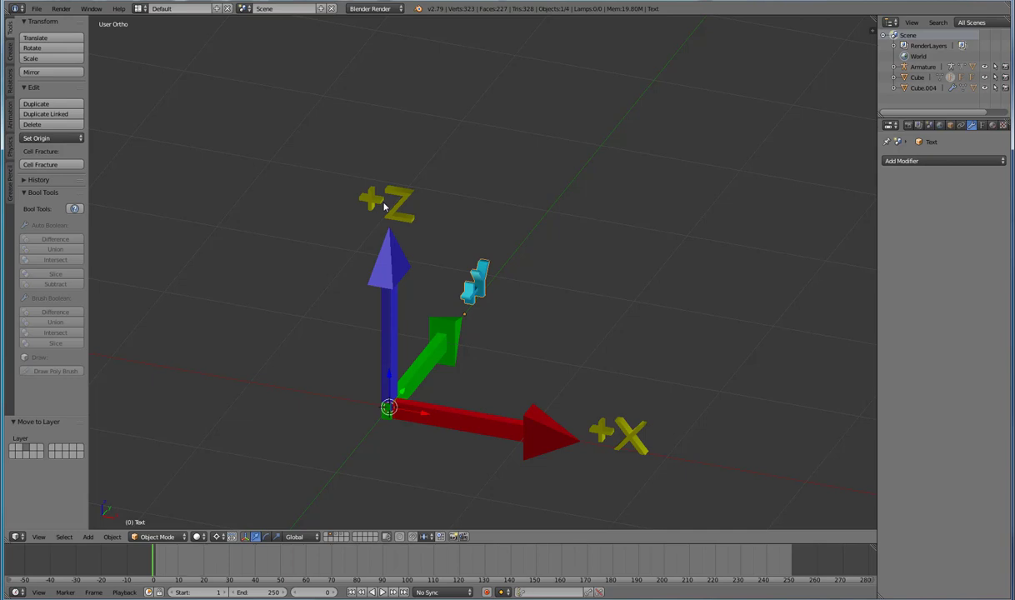
pyautogui.click(15, 537)
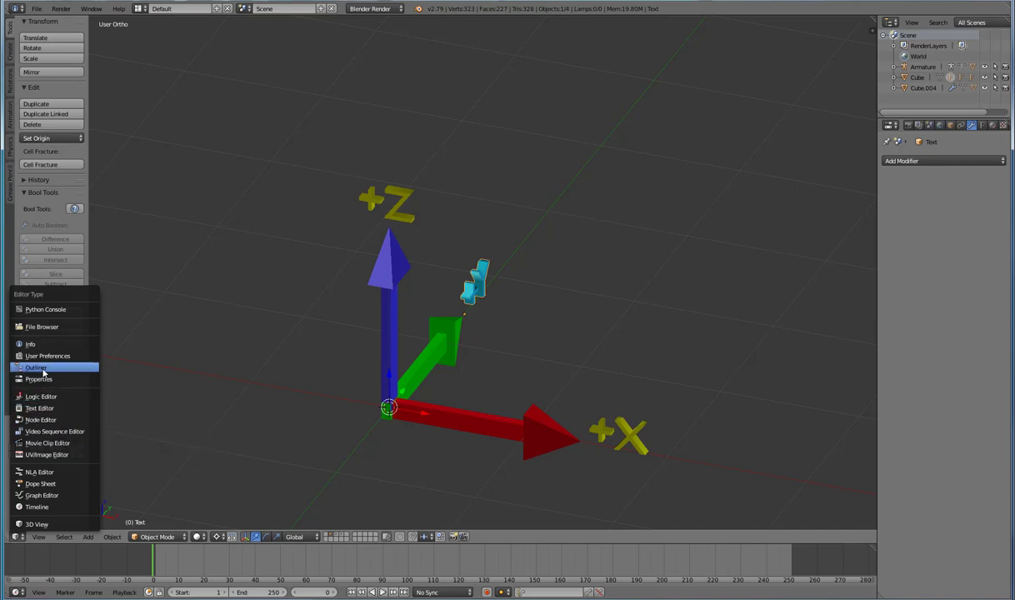
pyautogui.click(43, 456)
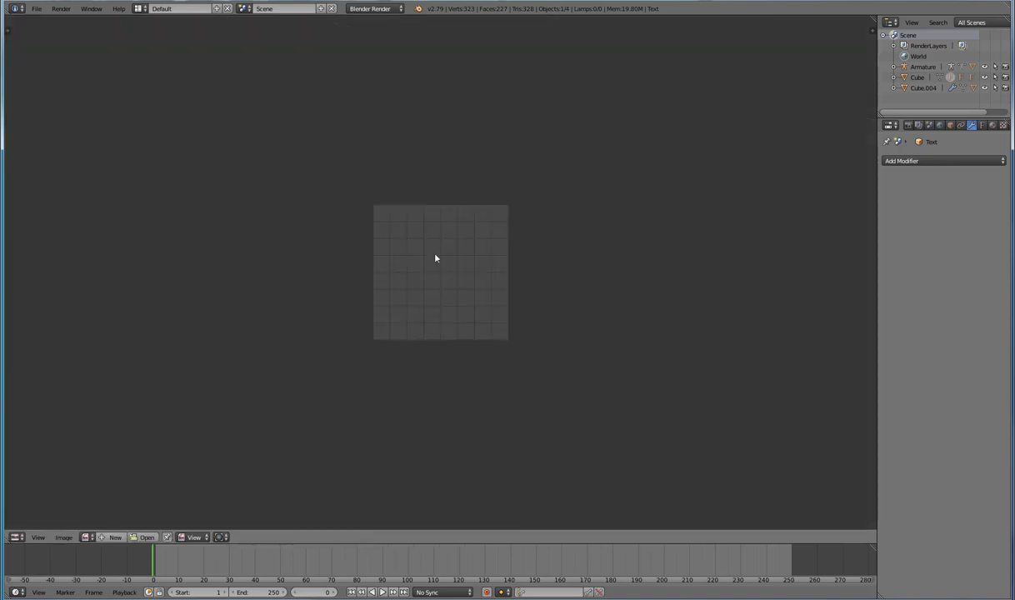
pyautogui.scroll(5, 417, 267)
pyautogui.scroll(-2, 466, 279)
pyautogui.moveTo(533, 287); pyautogui.dragTo(498, 314, button='middle')
pyautogui.scroll(1, 478, 309)
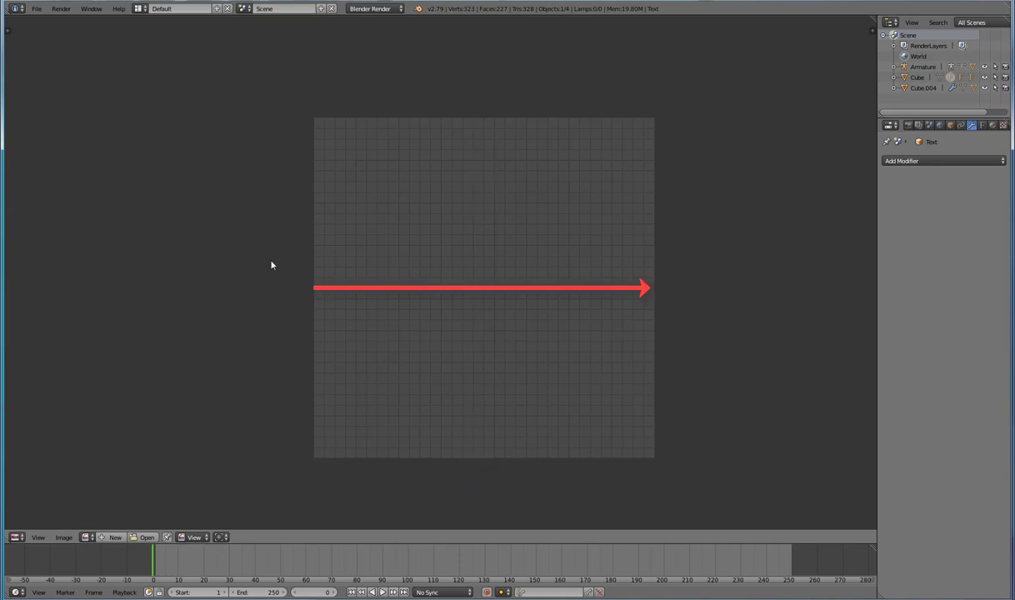
pyautogui.scroll(1, 496, 266)
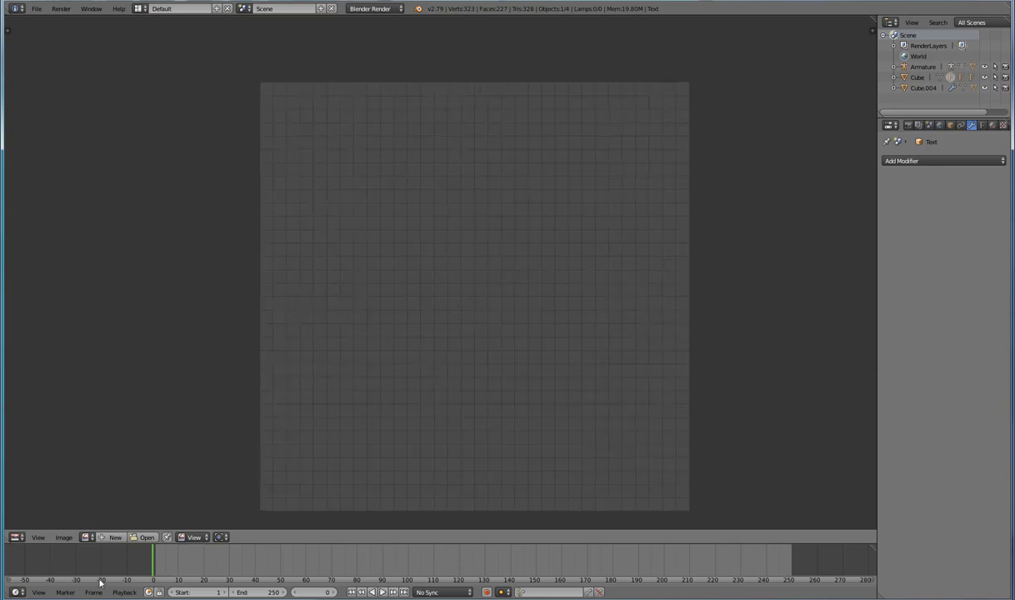
pyautogui.click(17, 537)
pyautogui.click(28, 525)
pyautogui.moveTo(325, 241); pyautogui.dragTo(351, 280, button='middle')
# - Select the arrow model Cube and orbit around it from several angles
pyautogui.rightClick(346, 367)
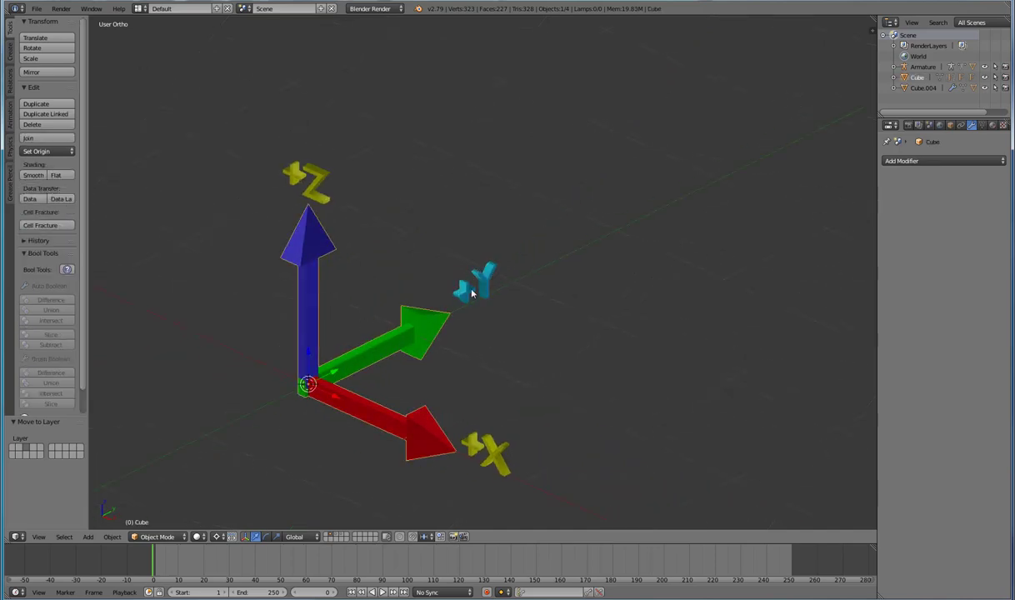
pyautogui.moveTo(513, 297)
pyautogui.mouseDown(button='middle')
pyautogui.moveTo(535, 294)
pyautogui.moveTo(507, 286)
pyautogui.mouseUp(button='middle')
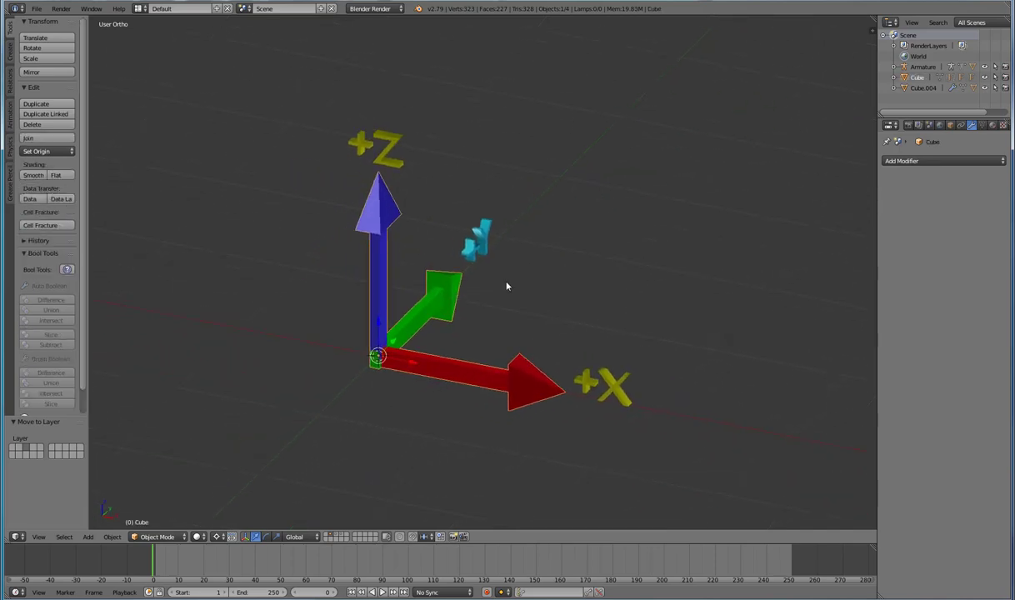
pyautogui.moveTo(441, 269); pyautogui.dragTo(523, 245, button='middle')
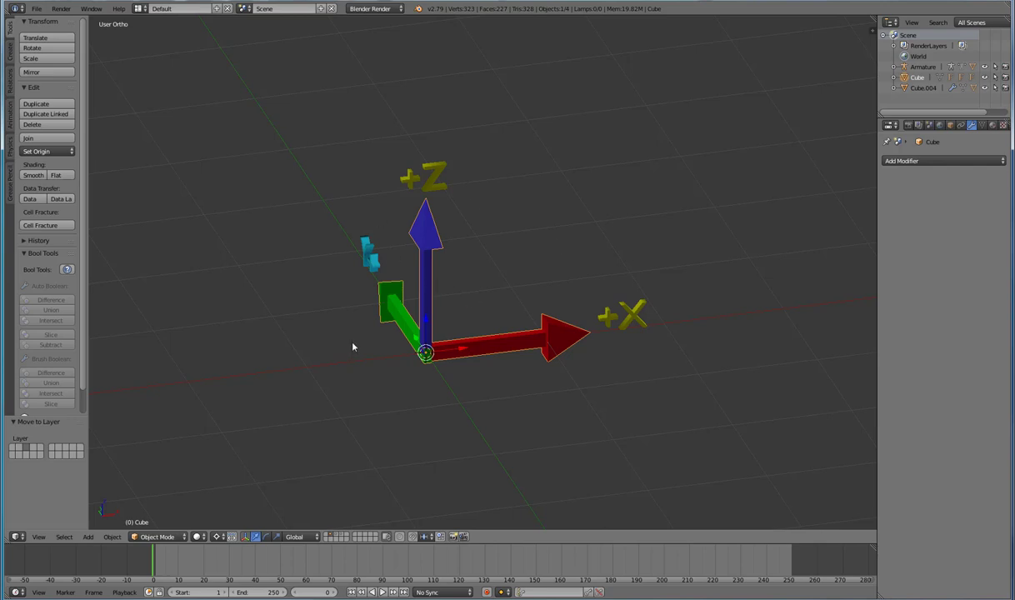
pyautogui.moveTo(351, 347); pyautogui.dragTo(319, 351, button='middle')
pyautogui.moveTo(494, 293); pyautogui.dragTo(450, 337, button='middle')
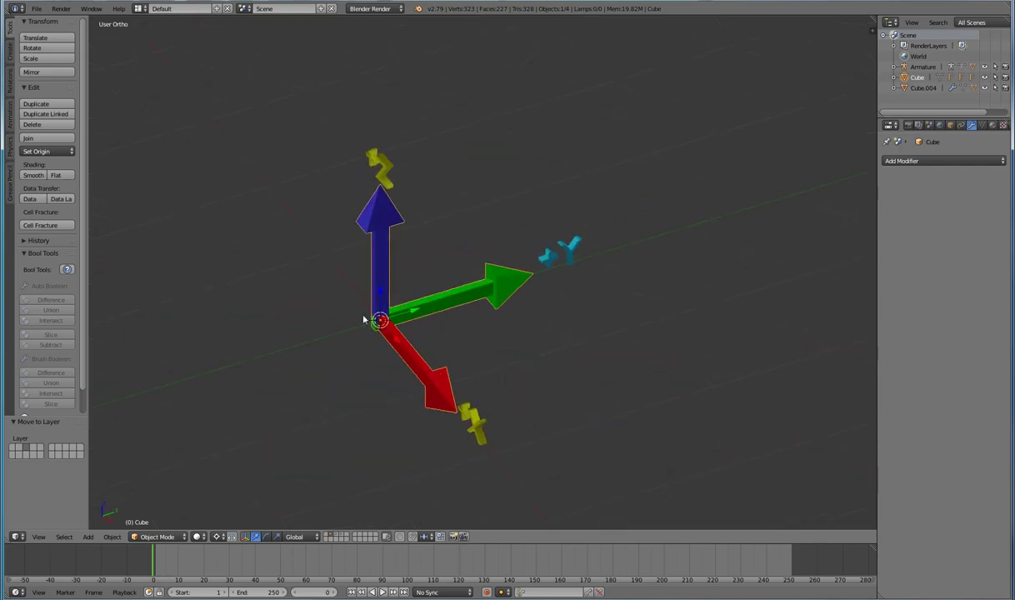
# - Show the layer adding the -X, -Y and -Z arrows to the model
pyautogui.moveTo(186, 370); pyautogui.dragTo(277, 358, button='middle')
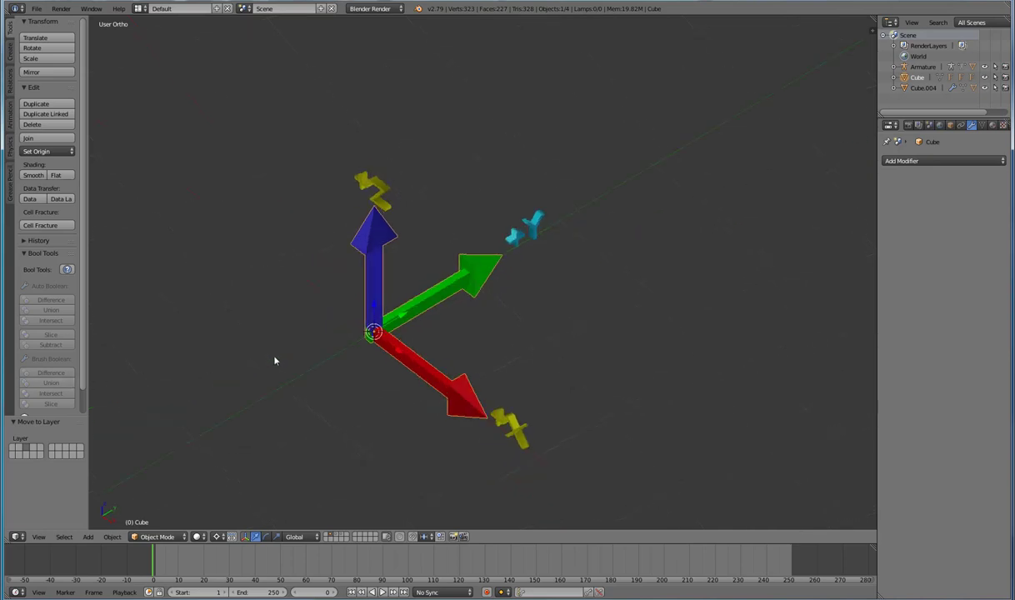
pyautogui.click(329, 536)
pyautogui.moveTo(394, 334); pyautogui.dragTo(463, 358, button='middle')
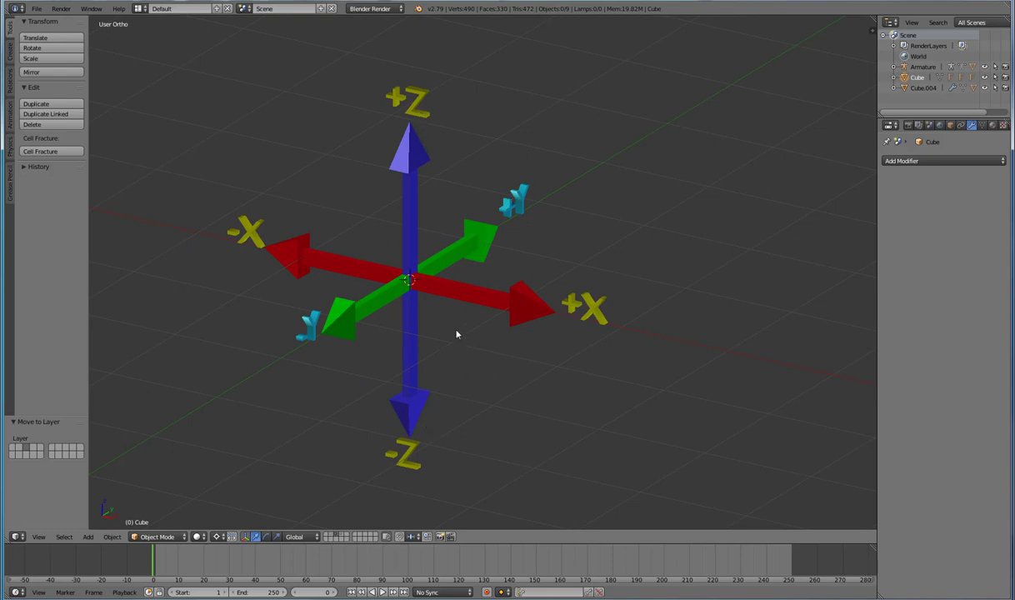
# - Orbit the six-arrow model until it stands upright with readable labels, then pan it up-left
pyautogui.moveTo(478, 330); pyautogui.dragTo(560, 336, button='middle')
pyautogui.moveTo(587, 335); pyautogui.dragTo(425, 325, button='middle')
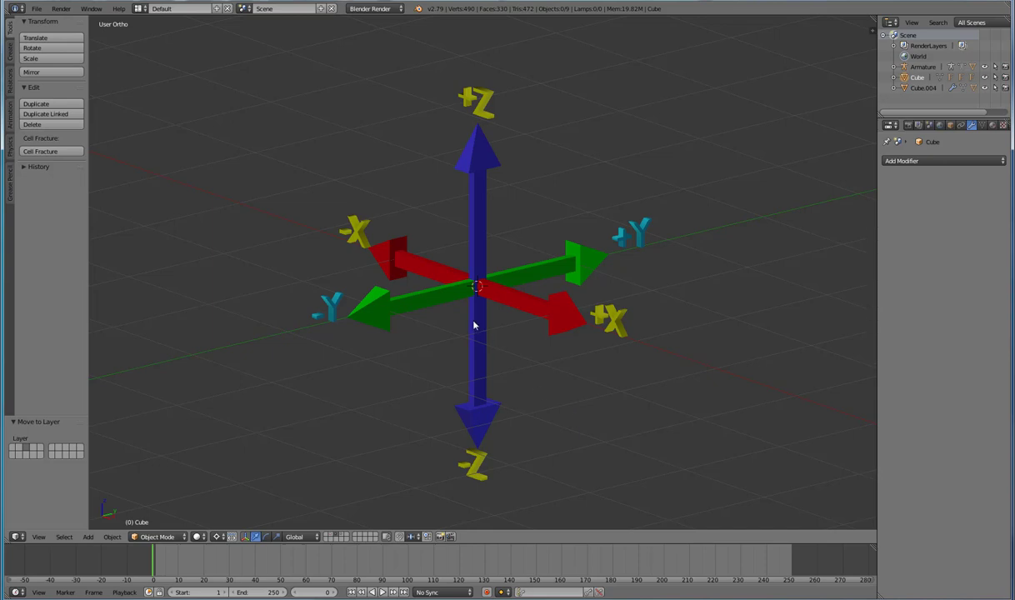
pyautogui.moveTo(476, 322); pyautogui.dragTo(459, 344, button='middle')
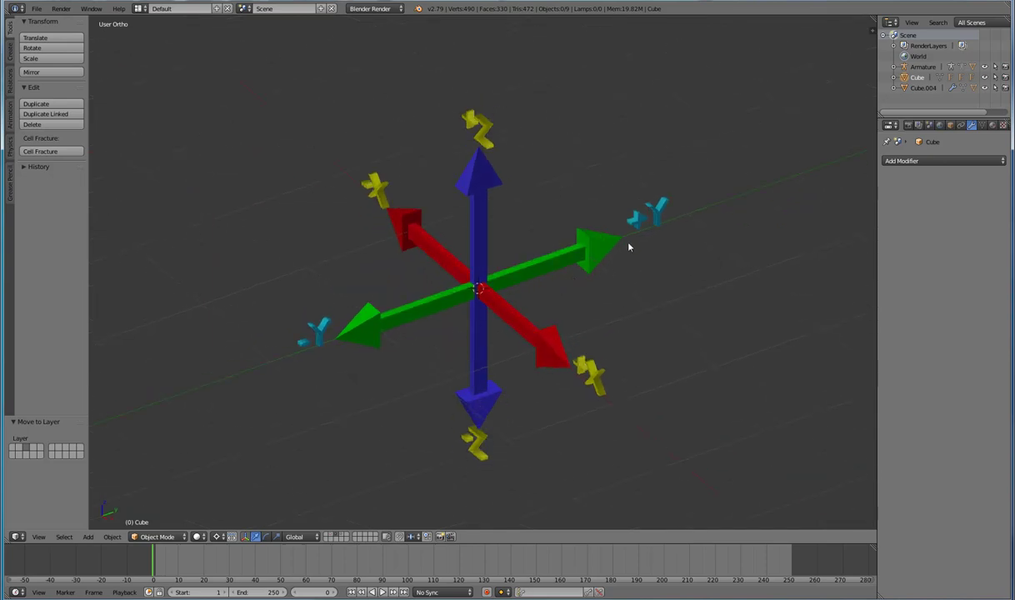
pyautogui.moveTo(640, 220); pyautogui.dragTo(618, 261, button='middle')
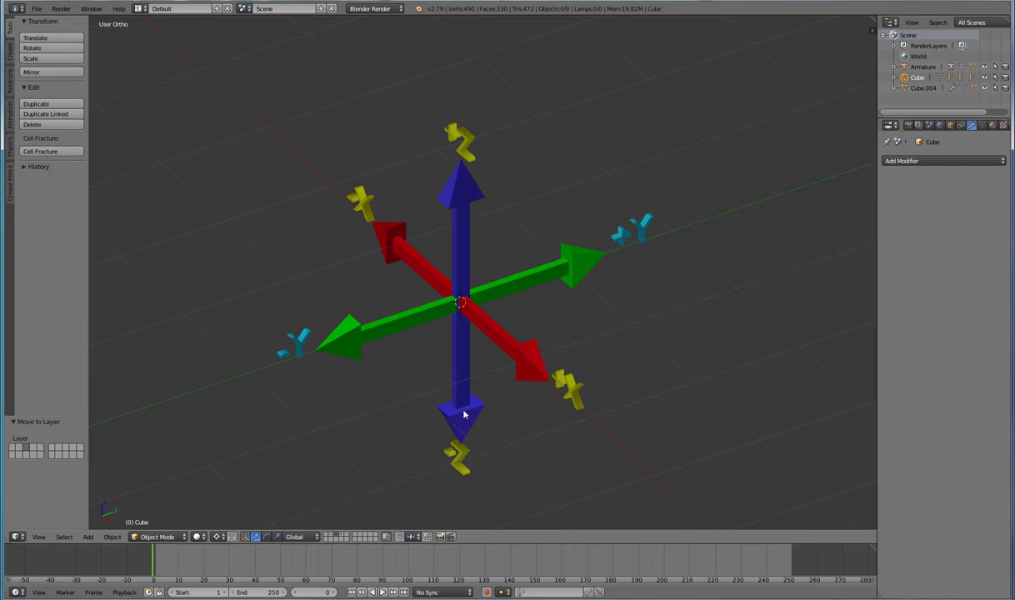
pyautogui.moveTo(501, 217); pyautogui.dragTo(524, 283, button='middle')
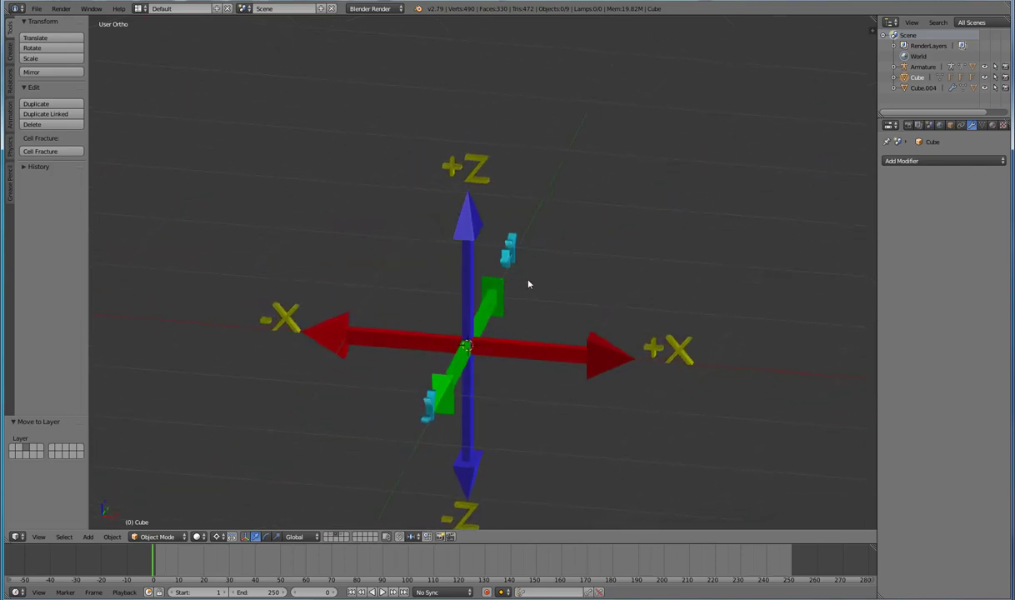
pyautogui.keyDown('shift'); pyautogui.moveTo(516, 343); pyautogui.dragTo(494, 300, button='middle'); pyautogui.keyUp('shift')
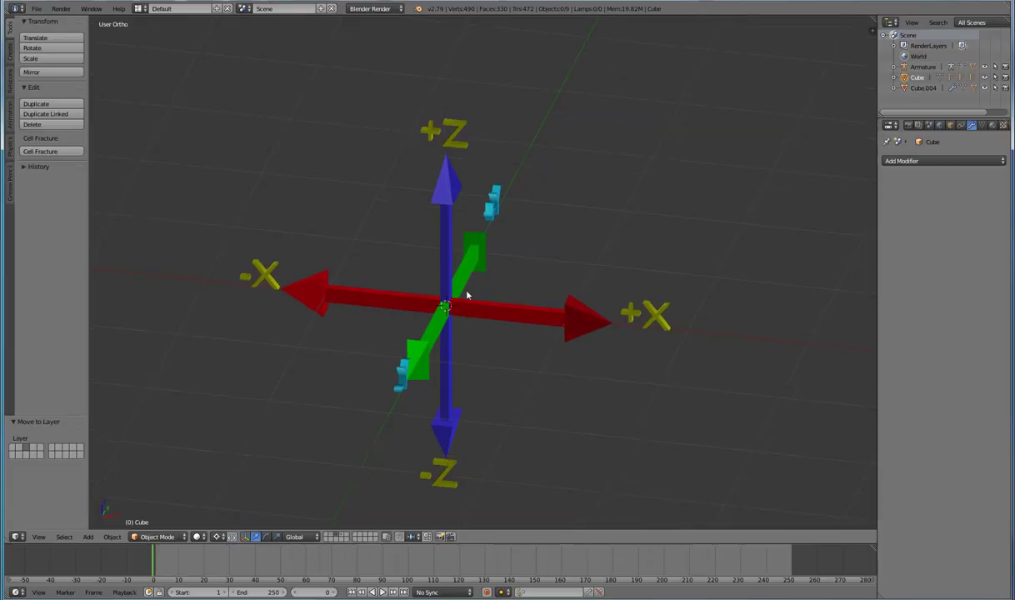
pyautogui.click(297, 537)
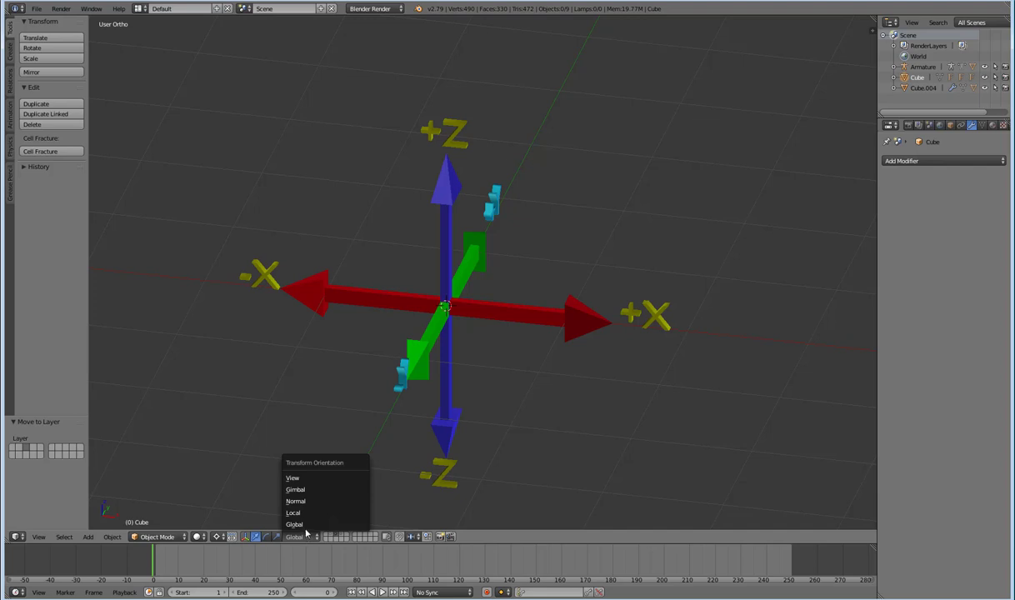
pyautogui.click(292, 536)
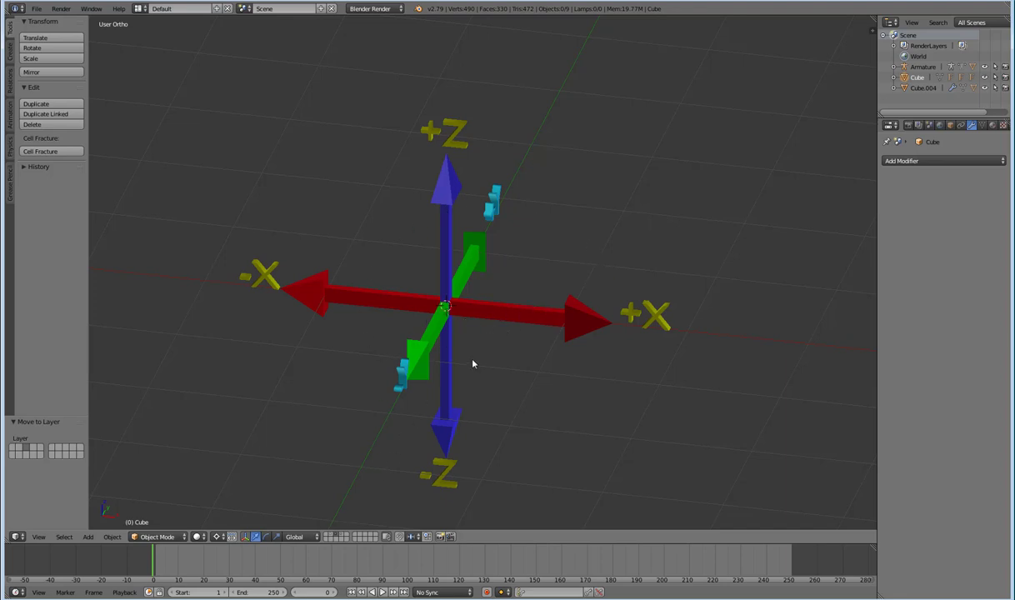
pyautogui.keyDown('shift'); pyautogui.scroll(2, 458, 352); pyautogui.keyUp('shift')
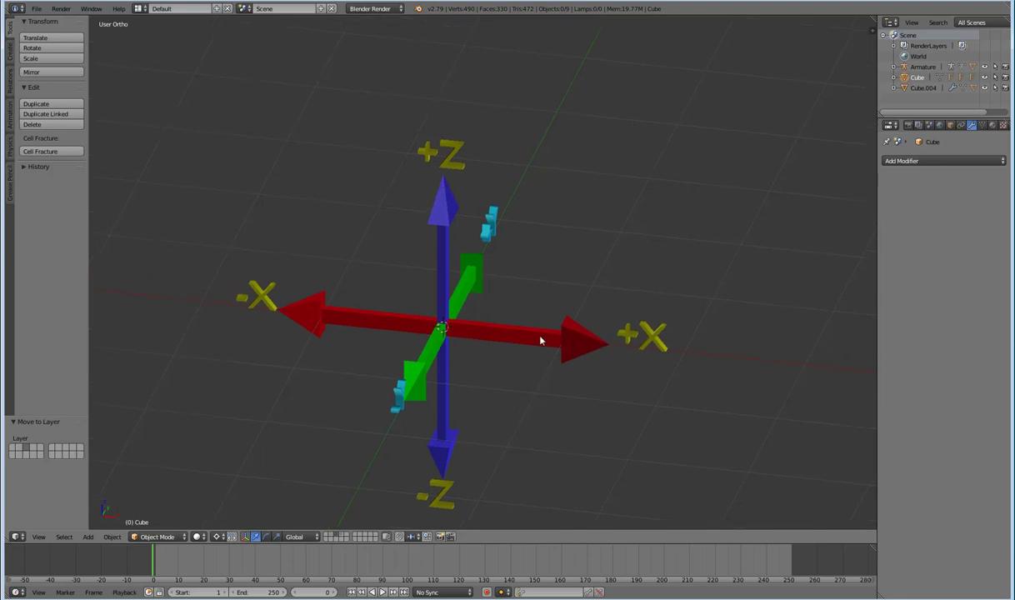
pyautogui.press('KP_6')
pyautogui.press('KP_6')
pyautogui.press('KP_6')
pyautogui.press('KP_6')
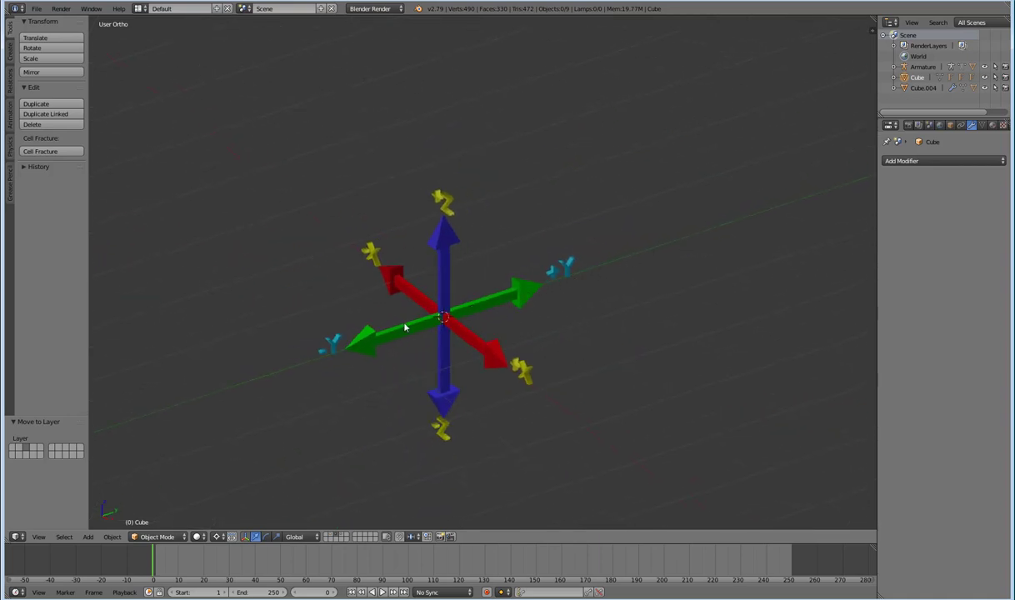
pyautogui.scroll(1, 366, 341)
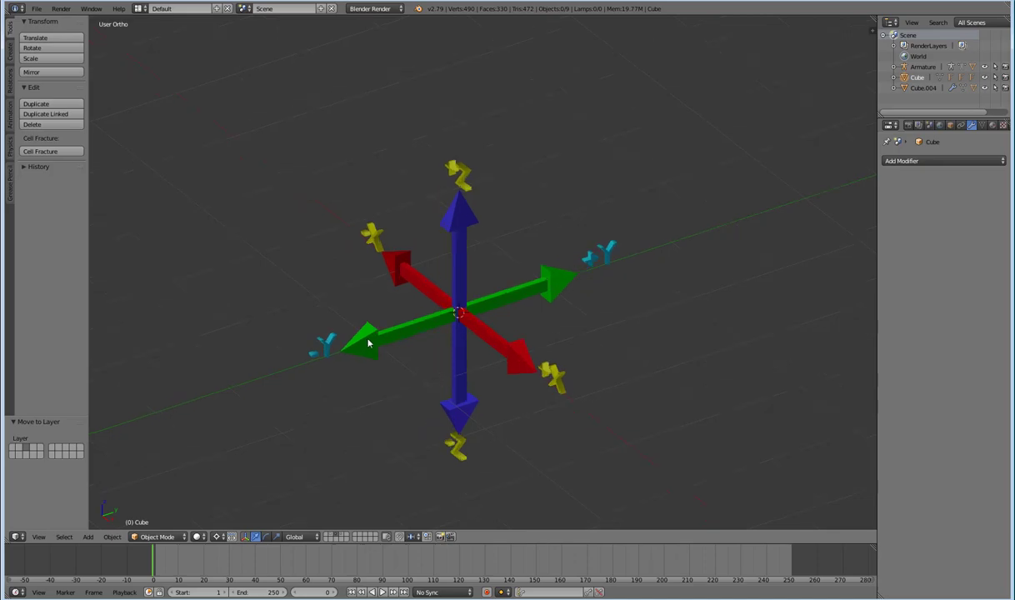
pyautogui.moveTo(367, 342); pyautogui.dragTo(597, 338, button='middle')
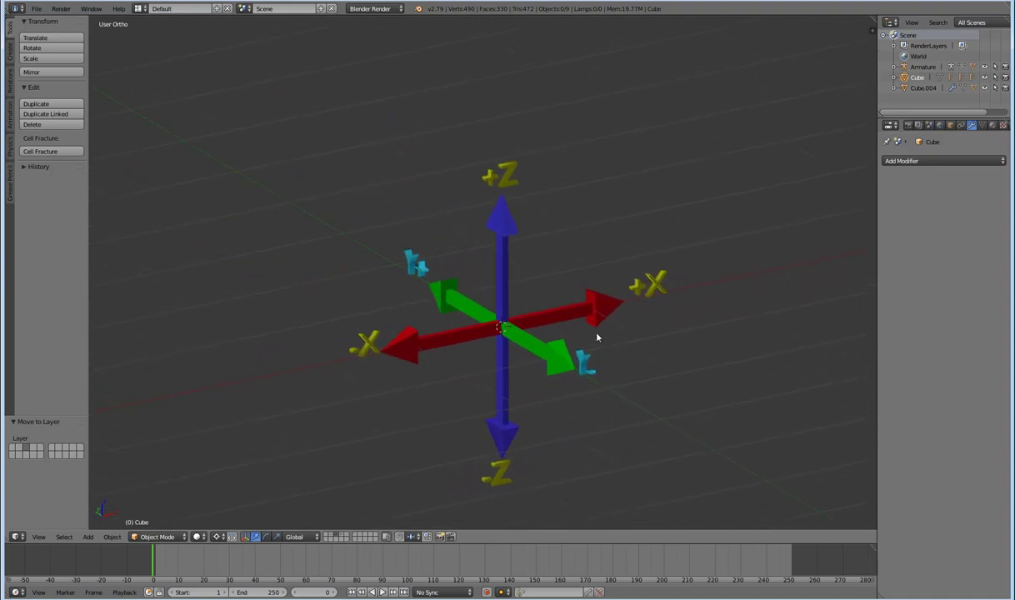
# - Show the monkey-and-armature layer, select Suzanne and orbit to face its head
pyautogui.click(340, 536)
pyautogui.moveTo(341, 537); pyautogui.dragTo(503, 270, button='middle')
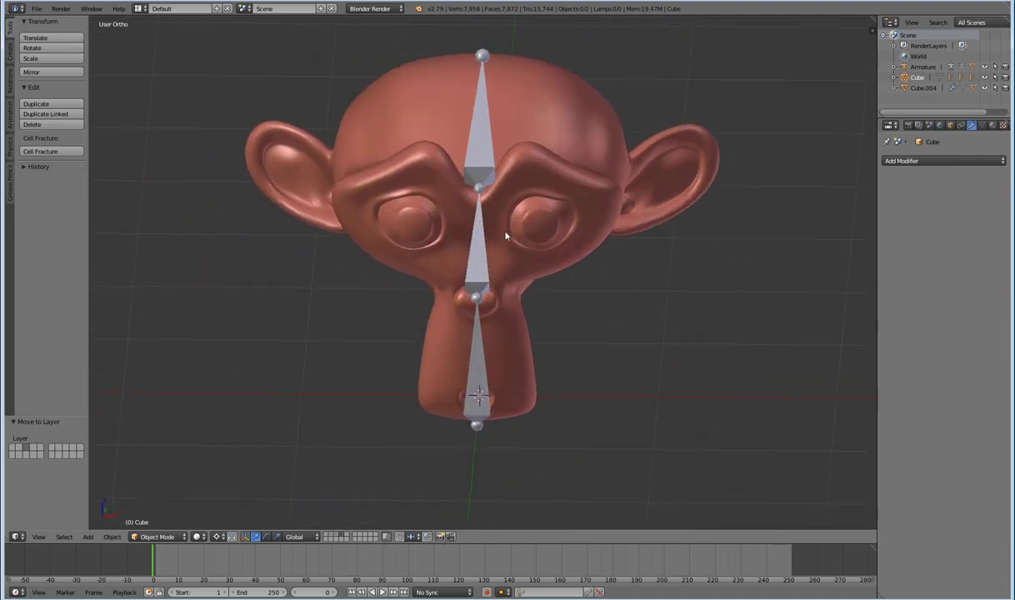
pyautogui.rightClick(503, 270)
pyautogui.moveTo(540, 306); pyautogui.dragTo(447, 292, button='middle')
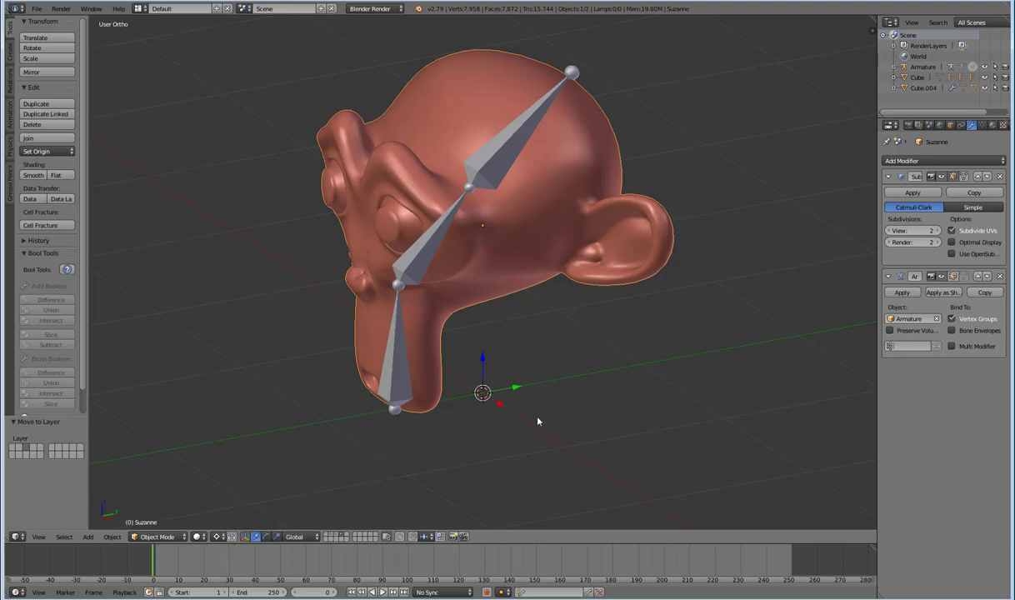
pyautogui.moveTo(536, 419); pyautogui.dragTo(514, 411, button='middle')
pyautogui.press('r')
pyautogui.press('r')
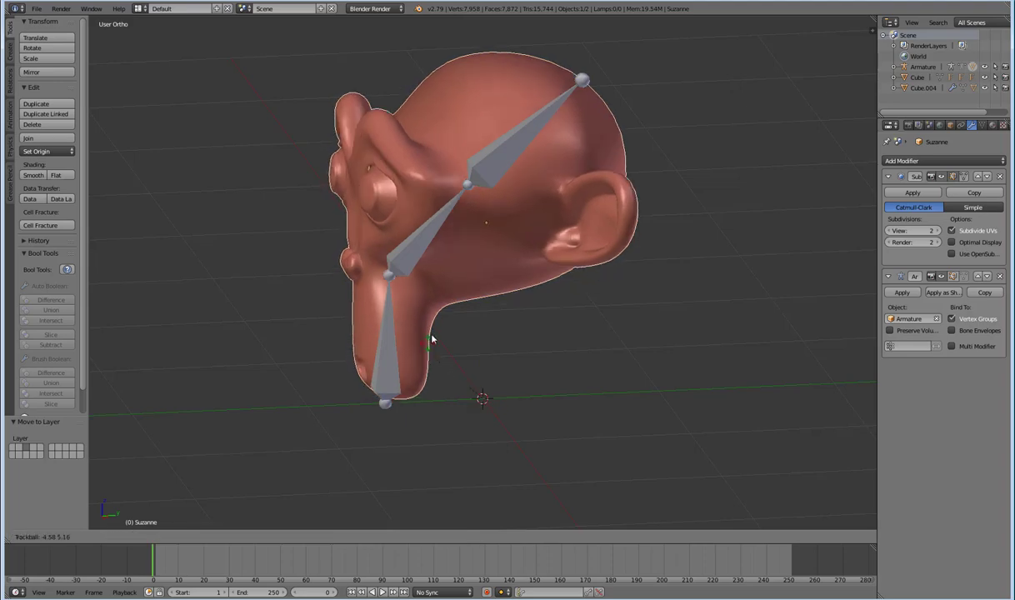
pyautogui.rightClick(457, 341)
# - Delete the three-bone armature and reselect the Suzanne head
pyautogui.rightClick(466, 191)
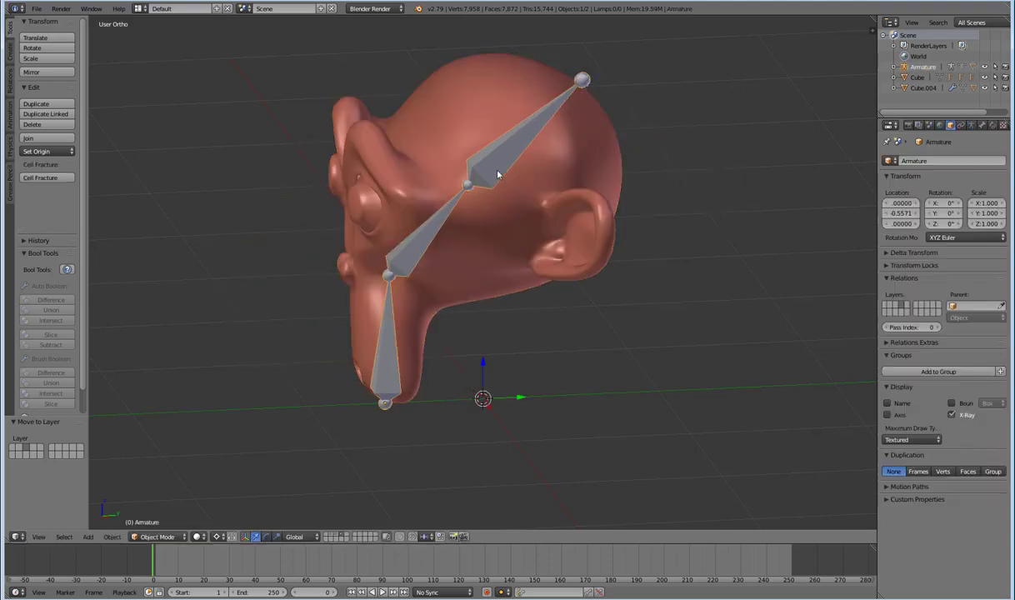
pyautogui.press('x')
pyautogui.click(467, 171)
pyautogui.rightClick(421, 250)
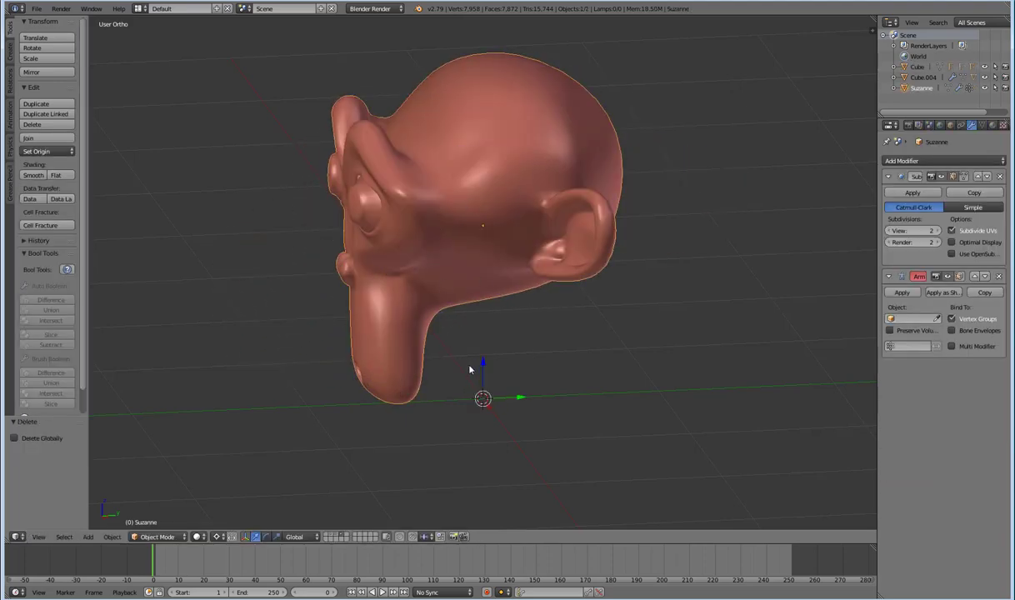
# - Give Suzanne several free and trackball rotations, viewing it from new angles
pyautogui.press('r')
pyautogui.press('r')
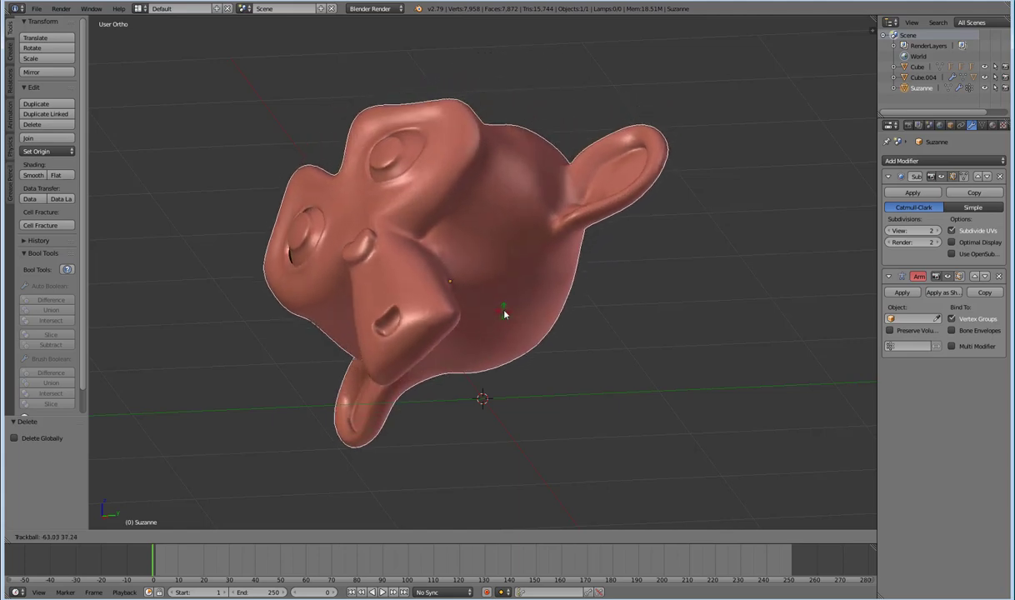
pyautogui.click(502, 321)
pyautogui.moveTo(502, 333); pyautogui.dragTo(539, 436, button='middle')
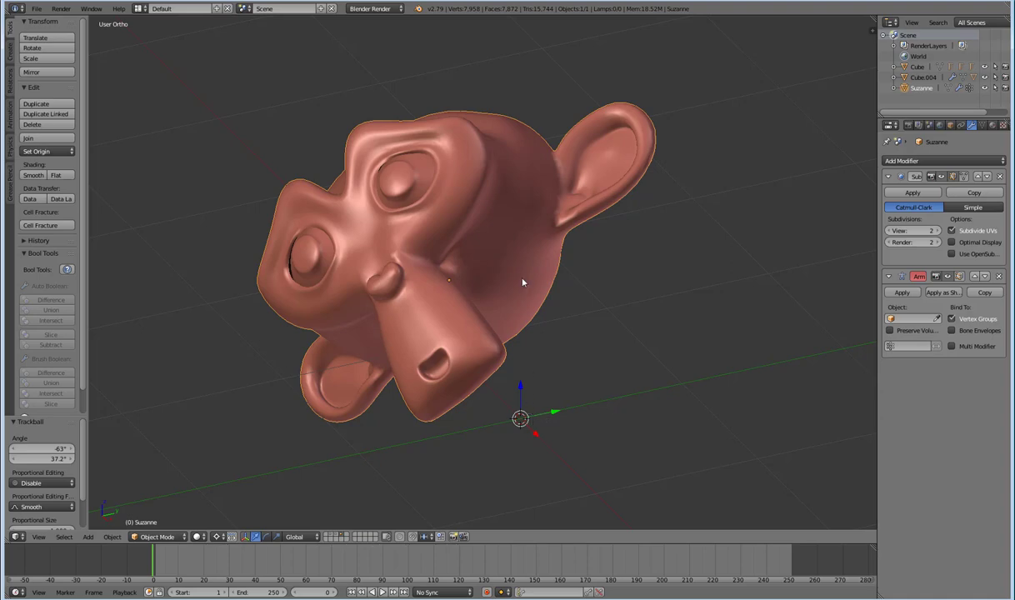
pyautogui.moveTo(500, 310); pyautogui.dragTo(459, 325, button='middle')
pyautogui.press('r')
pyautogui.press('r')
pyautogui.click(544, 294)
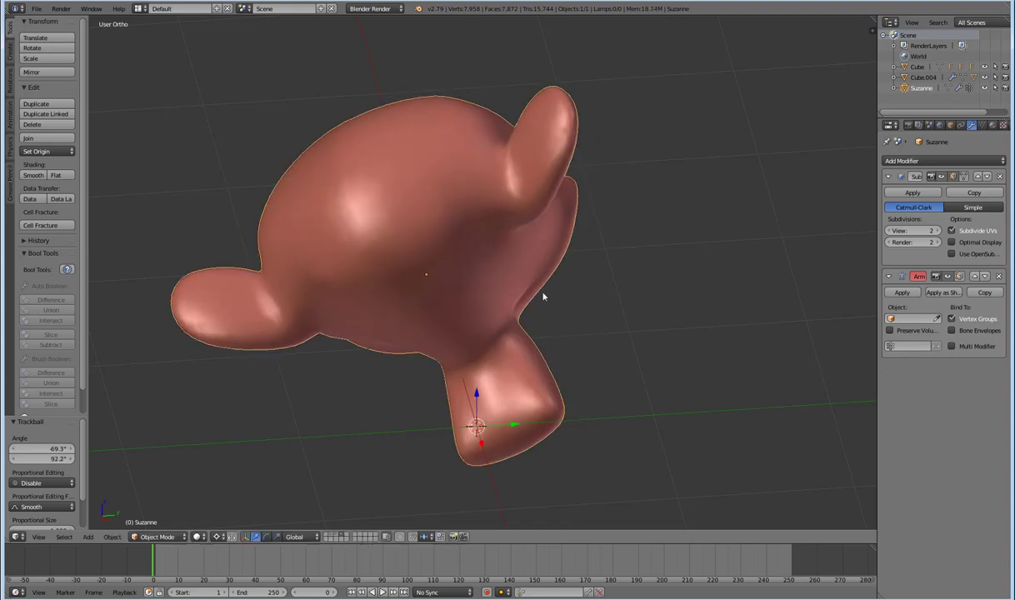
pyautogui.press('r')
pyautogui.press('r')
pyautogui.click(450, 346)
pyautogui.scroll(-2, 450, 346)
# - Rotate Suzanne again freely, then by -50.6° with the grid tilted diagonally
pyautogui.press('r')
pyautogui.press('r')
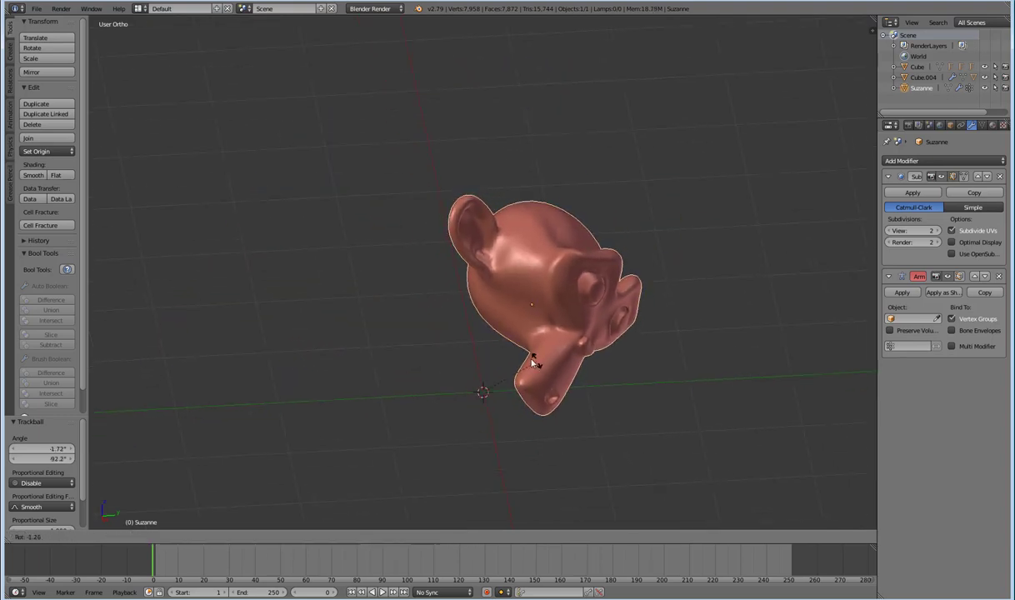
pyautogui.click(419, 388)
pyautogui.scroll(3, 510, 404)
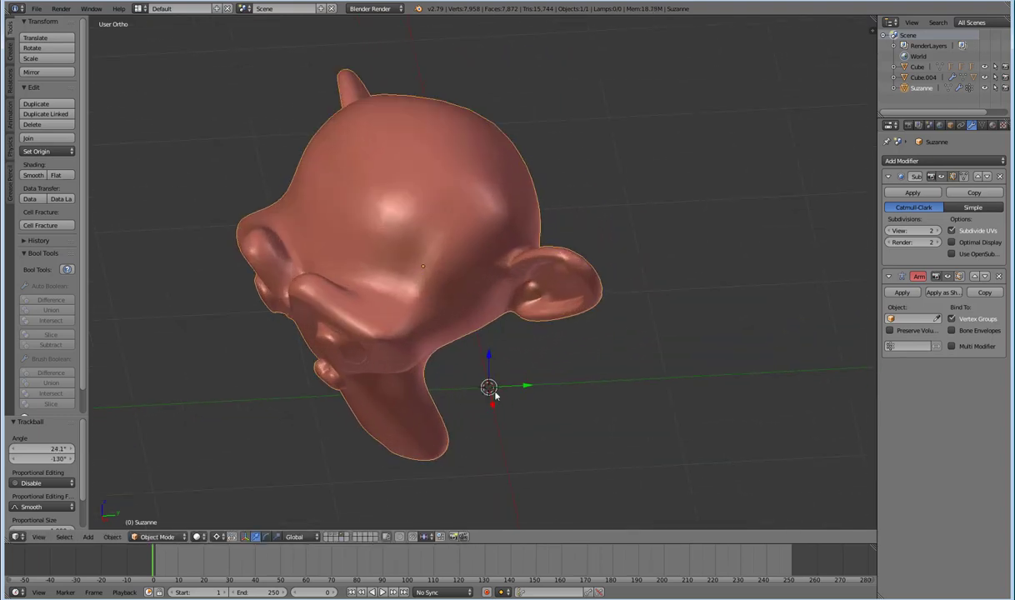
pyautogui.scroll(-2, 511, 404)
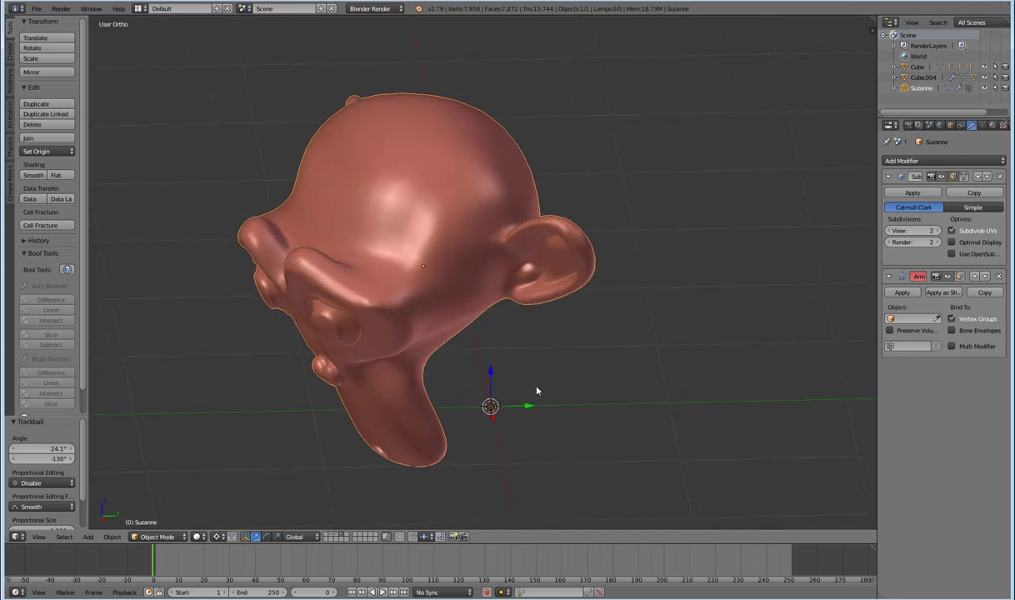
pyautogui.scroll(-3, 509, 367)
pyautogui.moveTo(510, 367); pyautogui.dragTo(586, 419, button='middle')
pyautogui.press('r')
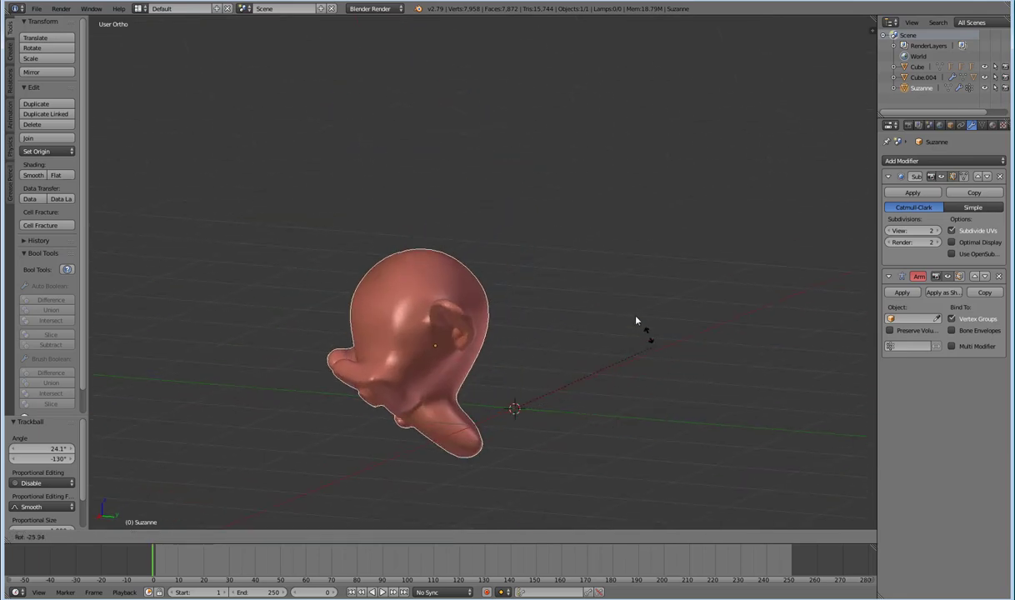
pyautogui.click(621, 298)
# - Undo, rotate Suzanne by -28.7°, then clear its rotation back to zero
pyautogui.hotkey('ctrl', 'z')
pyautogui.press('r')
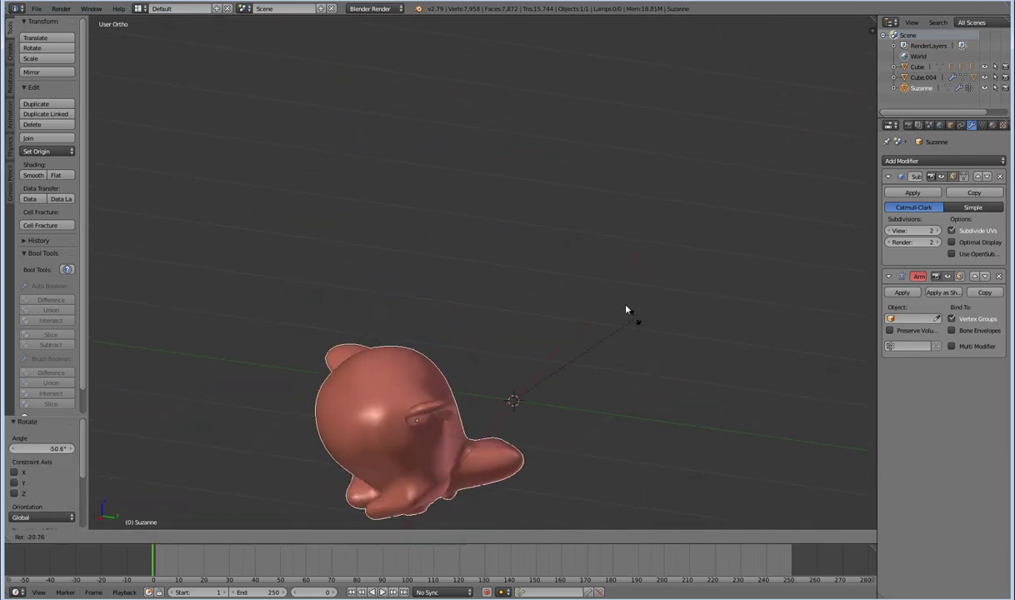
pyautogui.click(629, 310)
pyautogui.moveTo(632, 347); pyautogui.dragTo(490, 361, button='middle')
pyautogui.hotkey('alt', 'r')
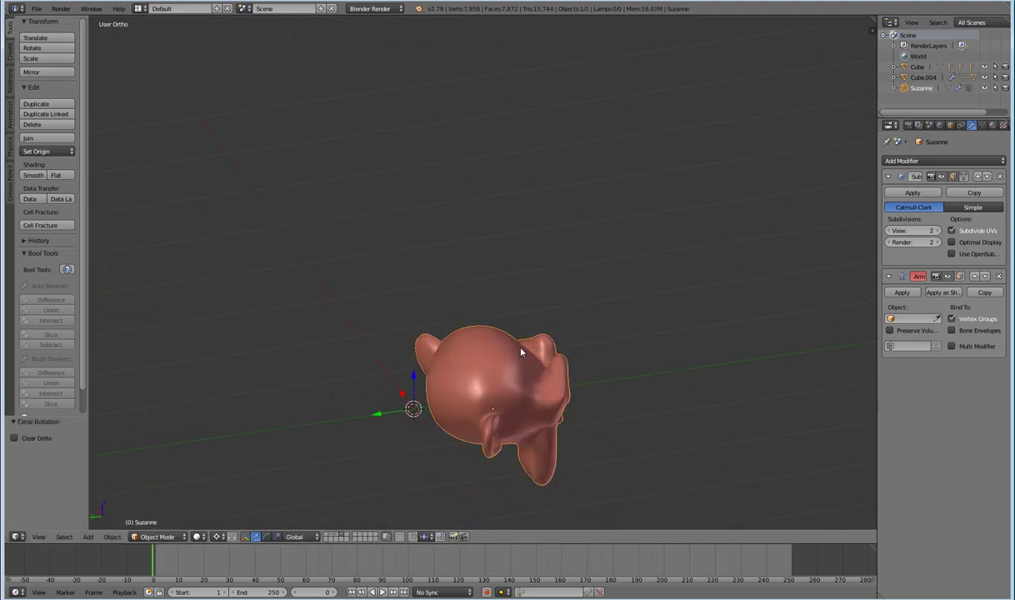
# - Clear Suzanne's location and raise it 1 unit along global Z
pyautogui.hotkey('alt', 'g')
pyautogui.press('g')
pyautogui.press('z')
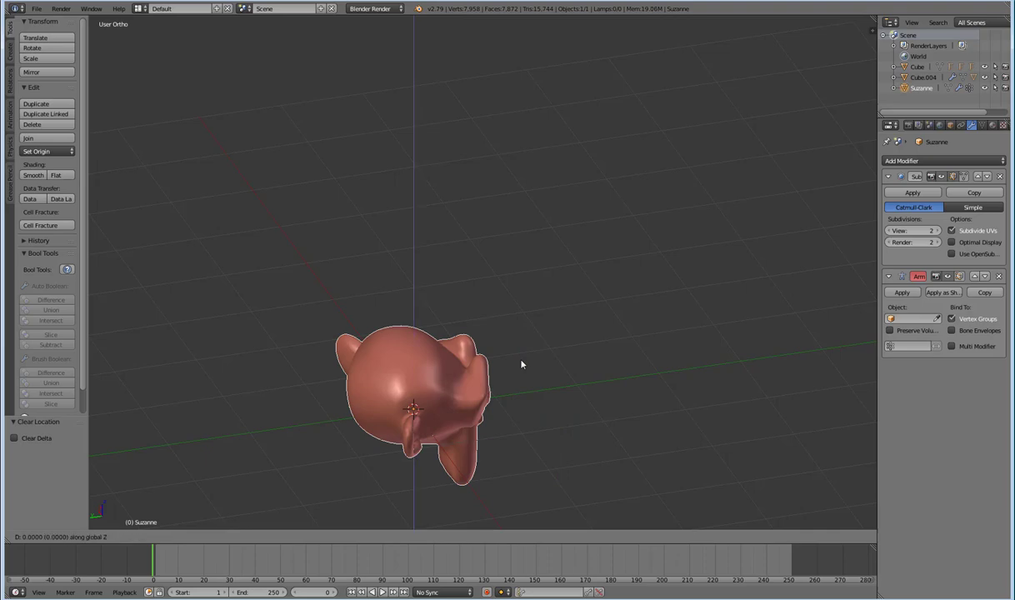
pyautogui.press('1')
pyautogui.press('Return')
pyautogui.moveTo(496, 397); pyautogui.dragTo(399, 483, button='middle')
# - Switch the transform orientation to Local
pyautogui.click(301, 536)
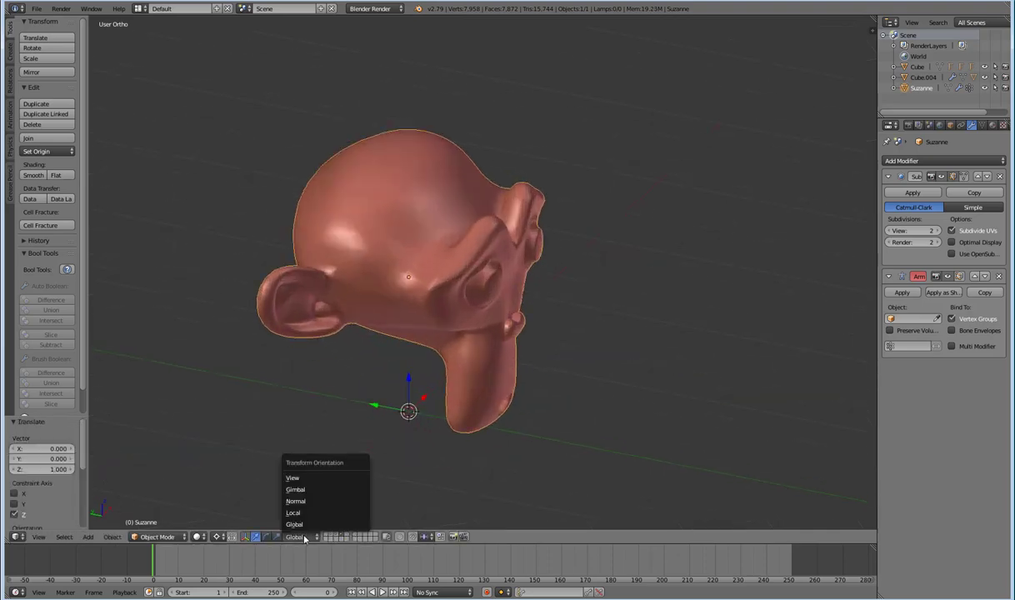
pyautogui.click(306, 513)
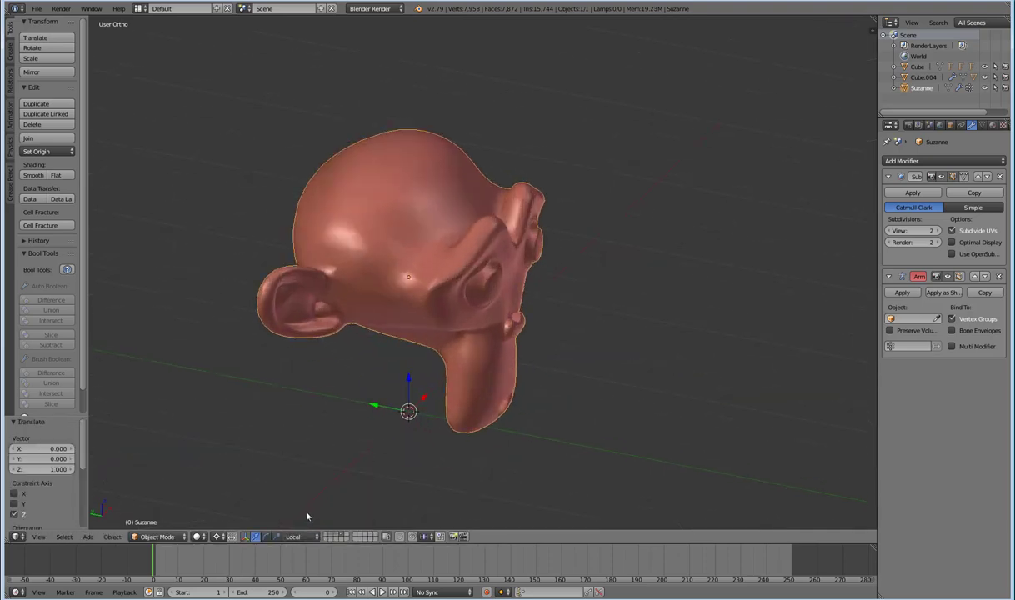
pyautogui.moveTo(485, 303); pyautogui.dragTo(478, 280, button='middle')
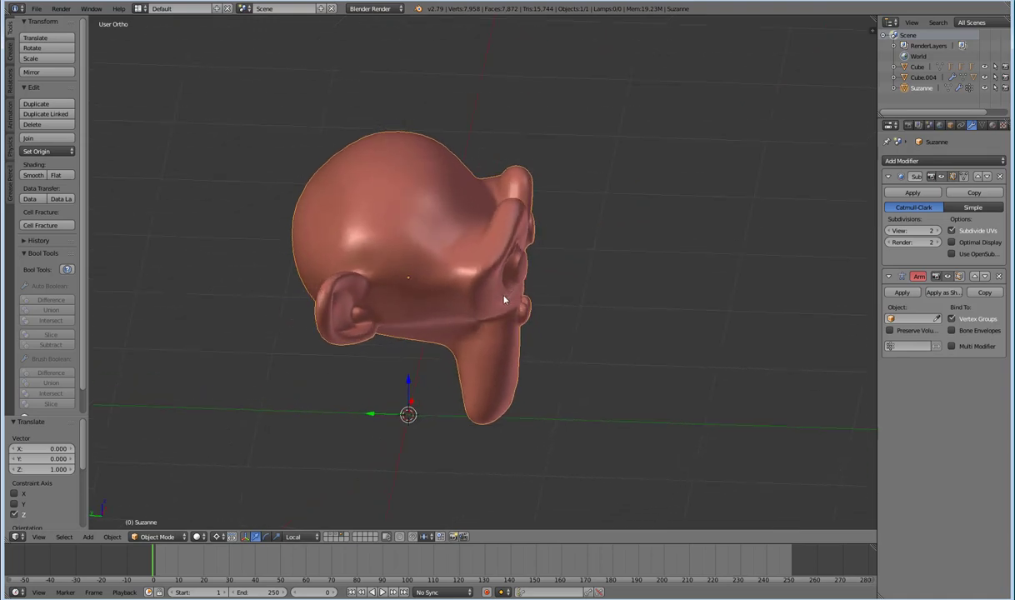
# - Give Suzanne a trackball turn and then a -83.2° rotation
pyautogui.press('r')
pyautogui.press('r')
pyautogui.click(509, 334)
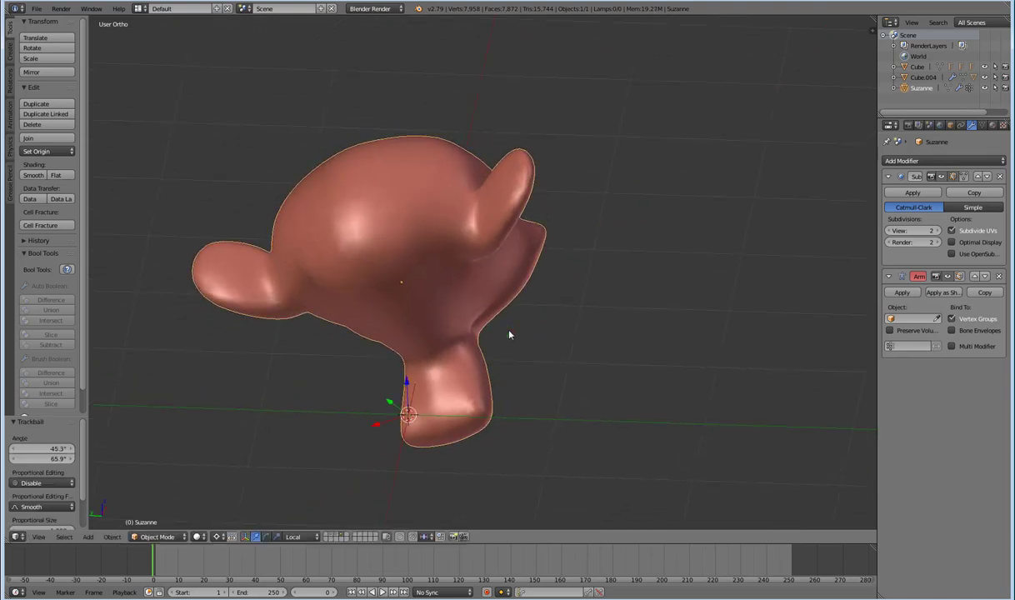
pyautogui.moveTo(466, 330); pyautogui.dragTo(474, 277, button='middle')
pyautogui.press('r')
pyautogui.click(527, 242)
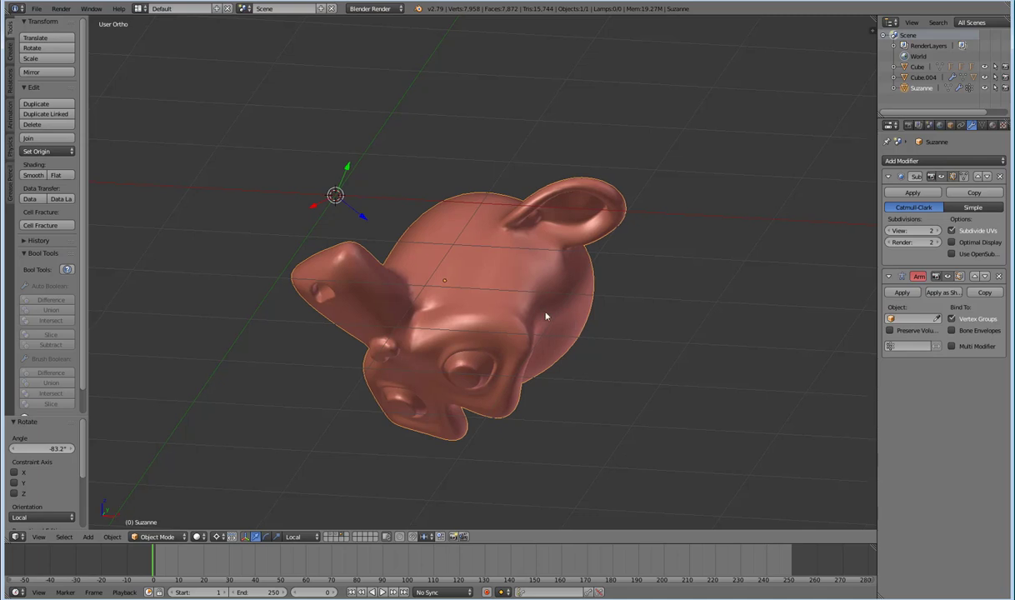
# - Rotate Suzanne a further -21.6° about its local axis, plus a trackball turn
pyautogui.moveTo(544, 377); pyautogui.dragTo(543, 328, button='middle')
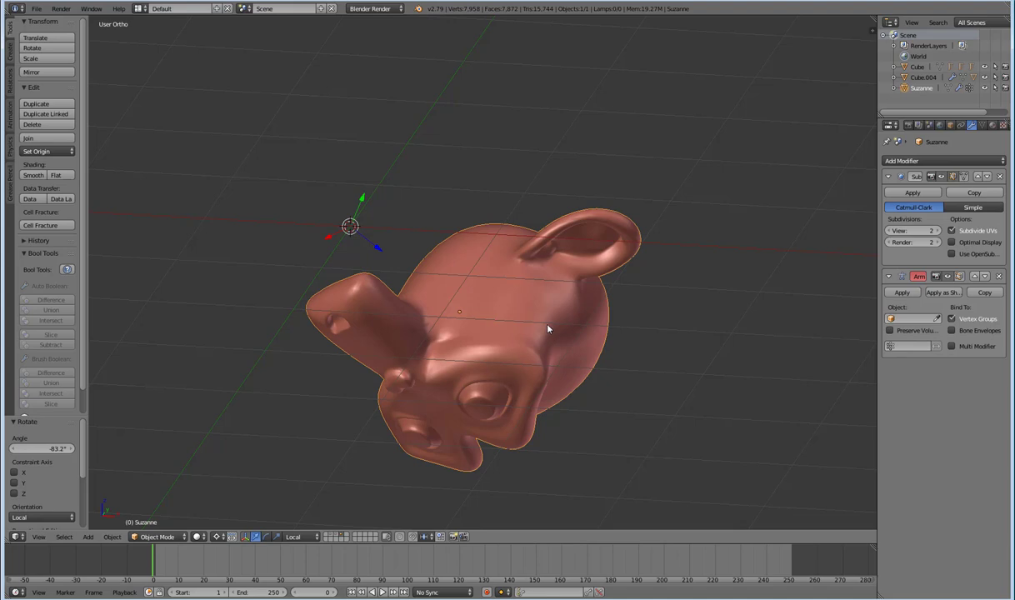
pyautogui.moveTo(546, 339)
pyautogui.mouseDown(button='middle')
pyautogui.moveTo(588, 363)
pyautogui.moveTo(444, 61)
pyautogui.moveTo(445, 134)
pyautogui.moveTo(541, 351)
pyautogui.mouseUp(button='middle')
pyautogui.press('r')
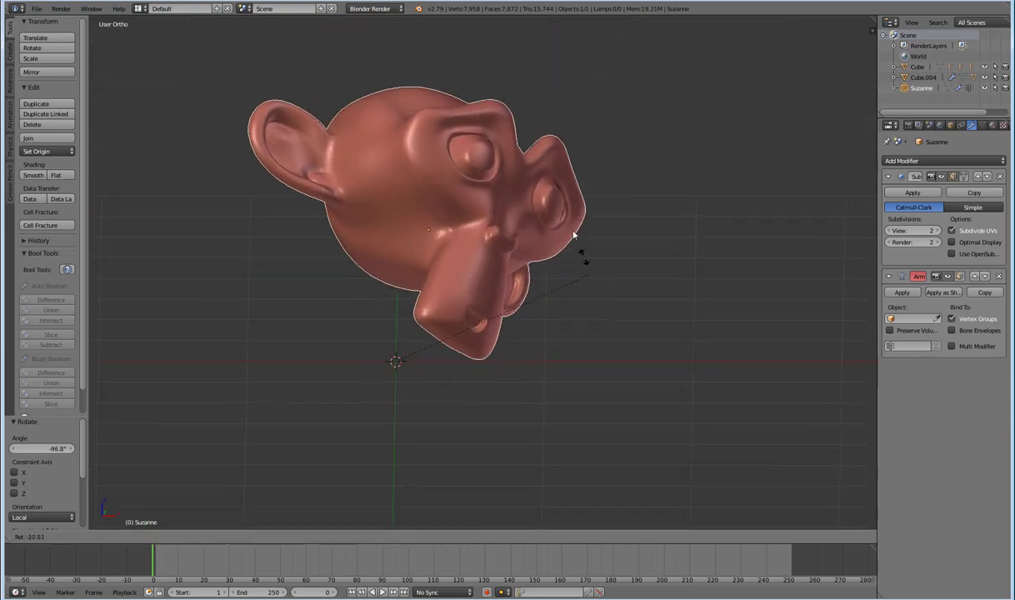
pyautogui.click(503, 226)
pyautogui.press('r')
pyautogui.press('r')
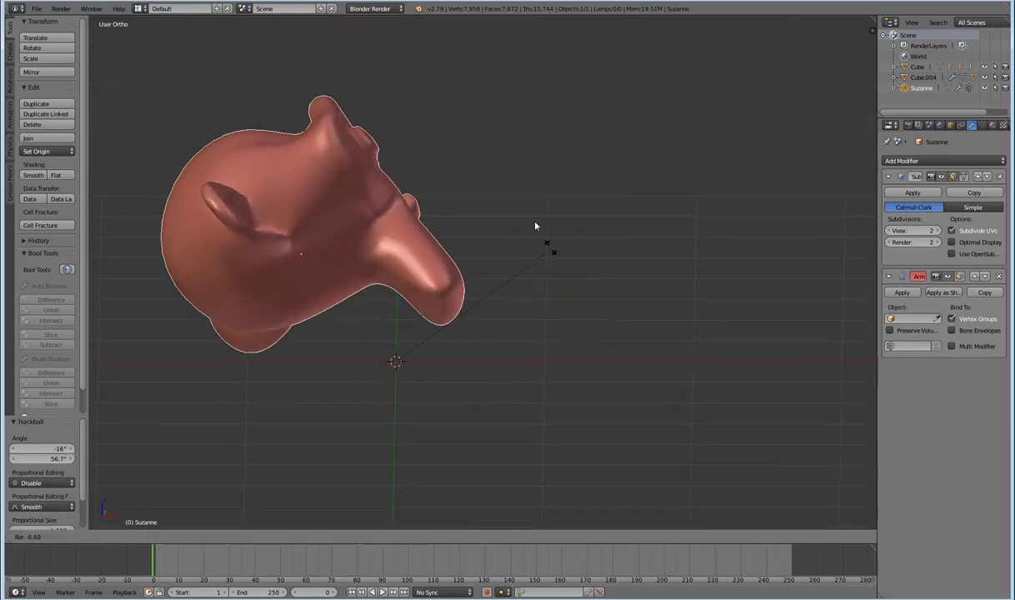
pyautogui.click(524, 213)
# - Re-centre the view on Suzanne, then show the layer with the axis-arrows object
pyautogui.moveTo(479, 249); pyautogui.dragTo(363, 244, button='middle')
pyautogui.moveTo(323, 359); pyautogui.dragTo(383, 446, button='middle')
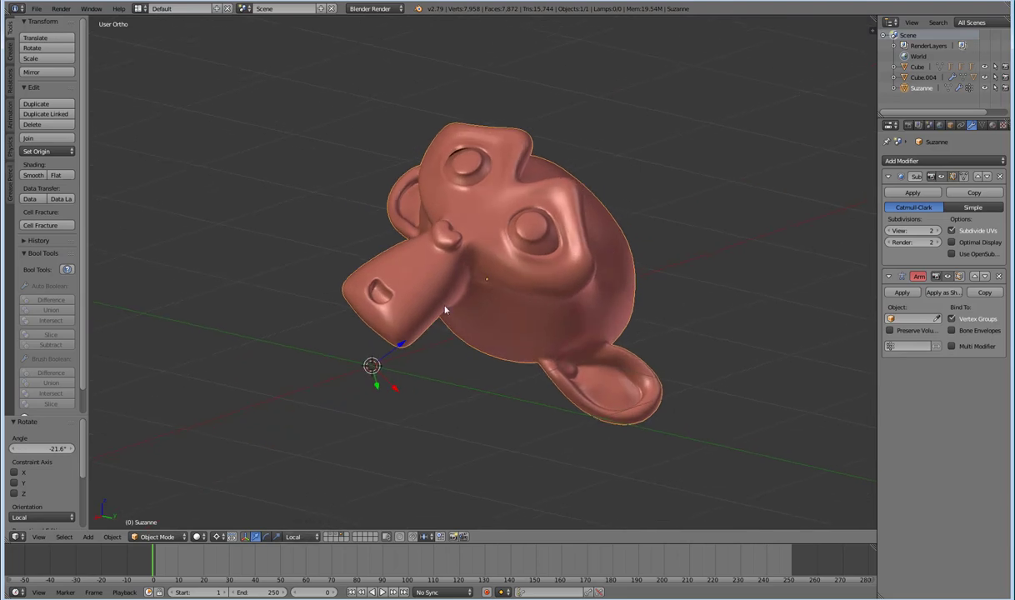
pyautogui.moveTo(423, 292); pyautogui.dragTo(345, 445, button='middle')
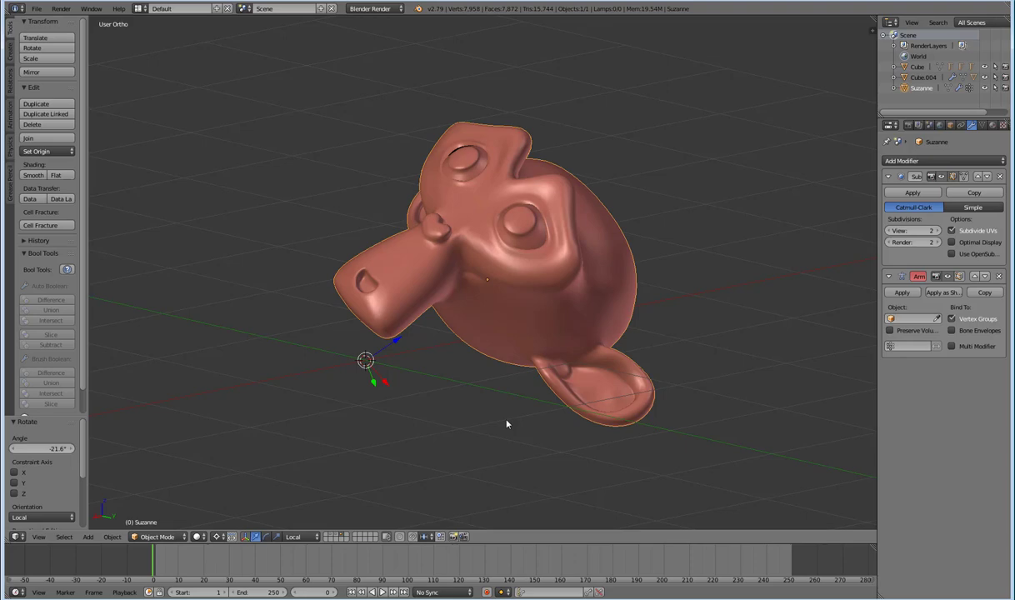
pyautogui.click(333, 537)
# - Try selecting each arrow, settling on the red X arrow after a cancelled Z-arrow rotation
pyautogui.press('3')
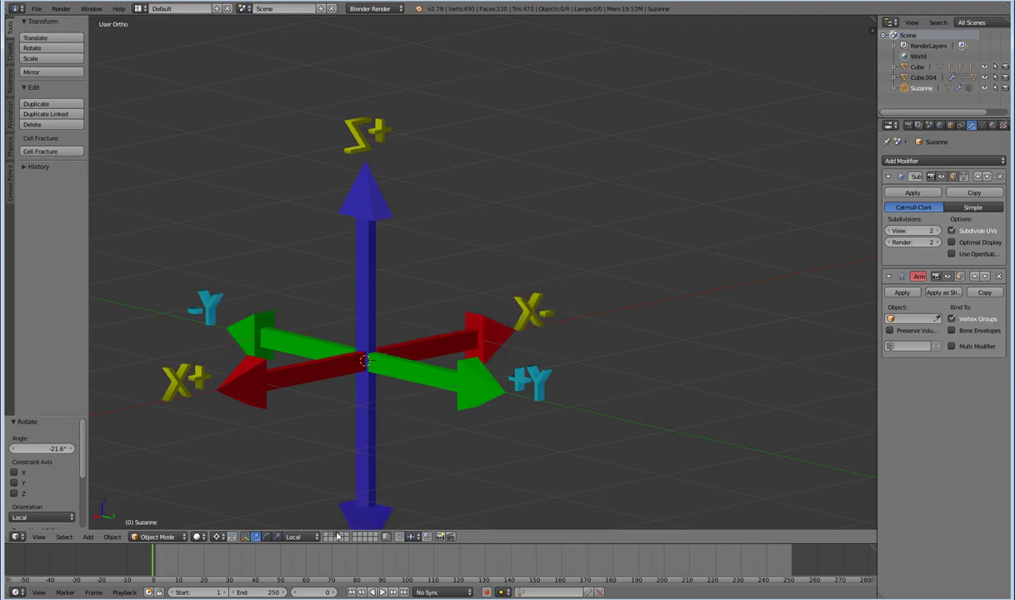
pyautogui.moveTo(322, 506); pyautogui.dragTo(442, 323, button='middle')
pyautogui.rightClick(385, 356)
pyautogui.rightClick(381, 379)
pyautogui.rightClick(360, 363)
pyautogui.moveTo(525, 275); pyautogui.dragTo(409, 351, button='middle')
pyautogui.scroll(2, 408, 351)
pyautogui.rightClick(409, 350)
pyautogui.press('r')
pyautogui.press('Escape')
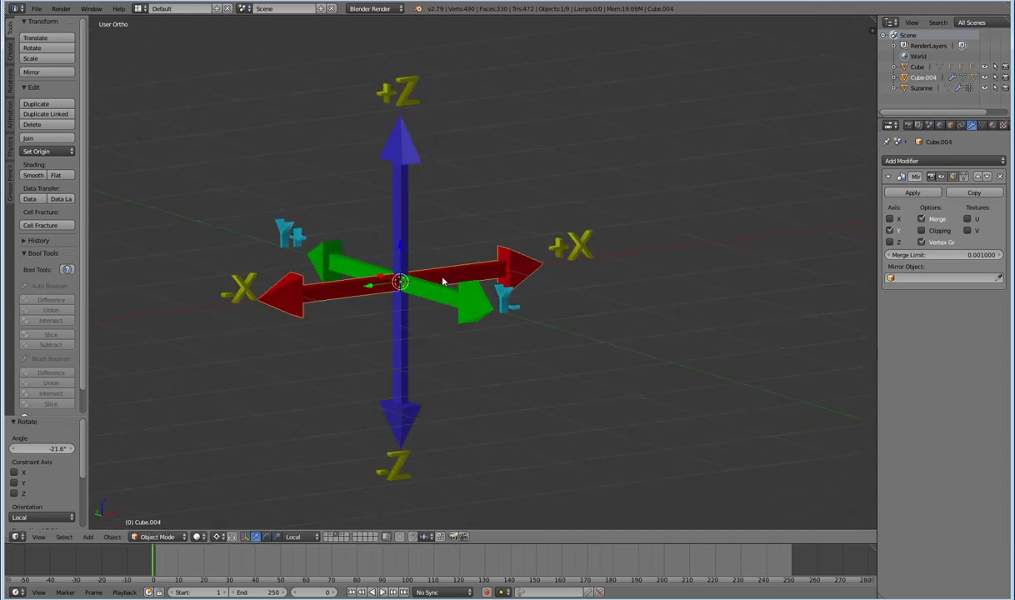
pyautogui.rightClick(467, 265)
# - Rotate the red X arrow about the view axis, trackball it, then set 21.5°
pyautogui.press('r')
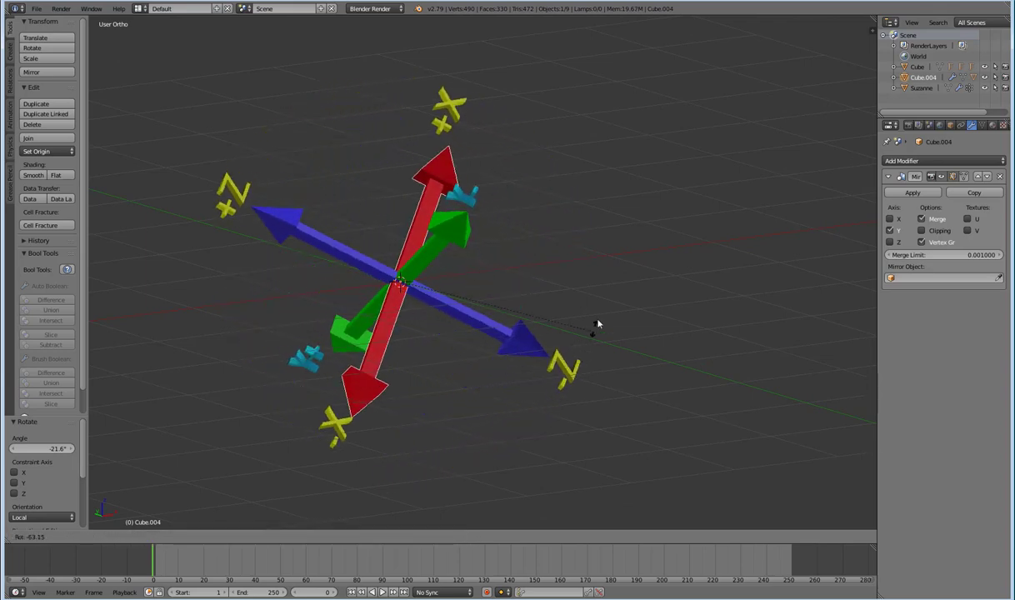
pyautogui.click(596, 189)
pyautogui.press('r')
pyautogui.press('r')
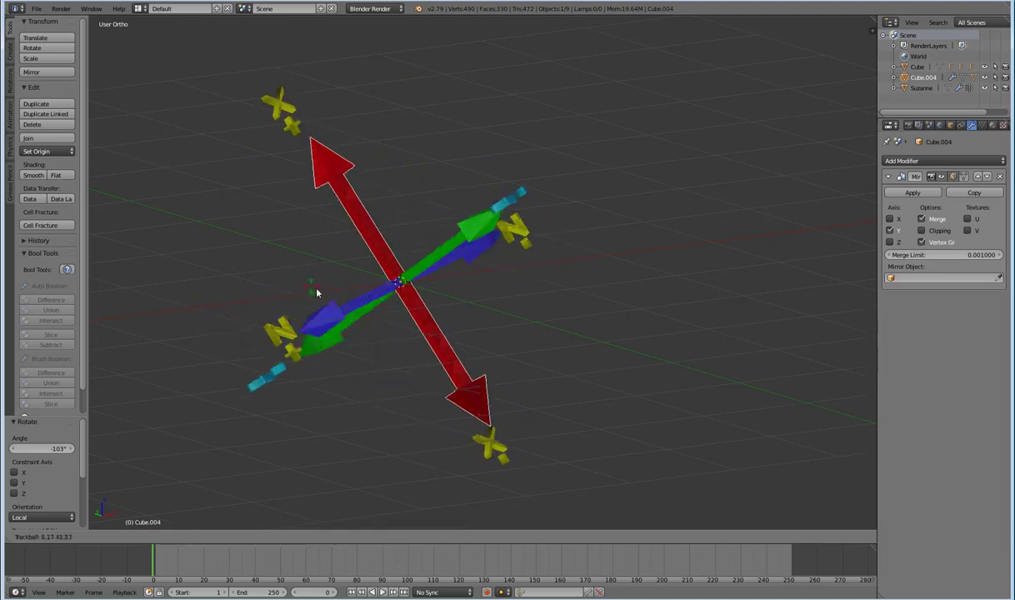
pyautogui.click(378, 326)
pyautogui.moveTo(381, 335); pyautogui.dragTo(450, 319, button='middle')
pyautogui.press('r')
pyautogui.click(545, 363)
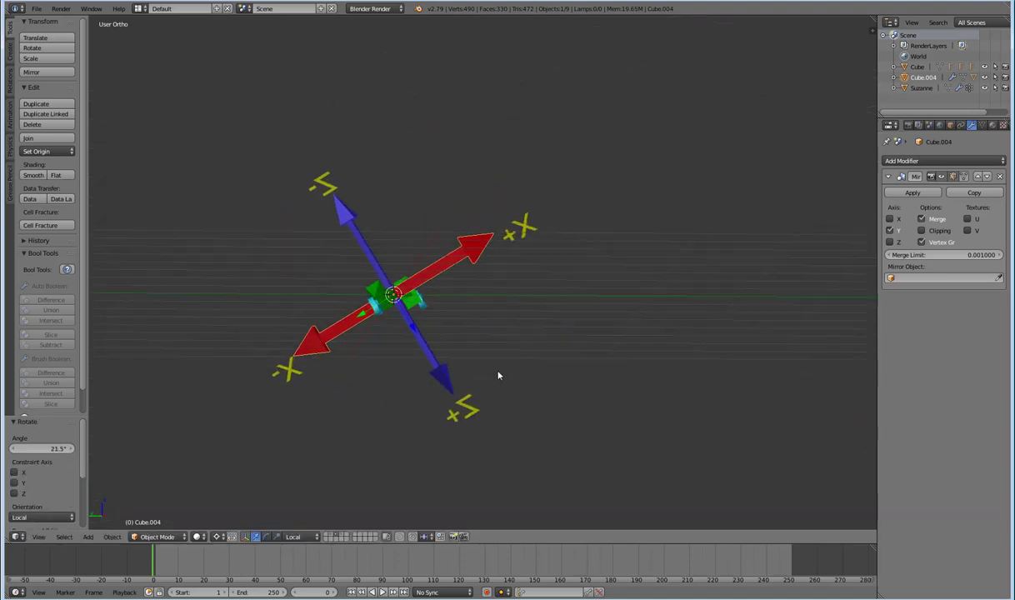
pyautogui.moveTo(483, 379); pyautogui.dragTo(479, 385, button='middle')
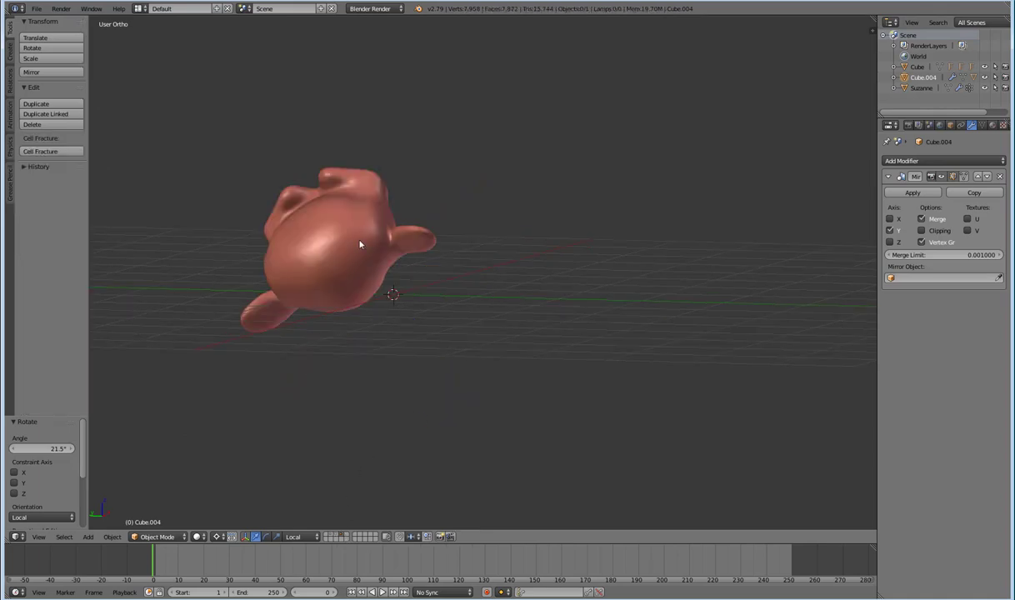
# - Clear Suzanne's rotation and location with Alt+R and Alt+G
pyautogui.moveTo(363, 242); pyautogui.dragTo(539, 290, button='middle')
pyautogui.hotkey('alt', 'r')
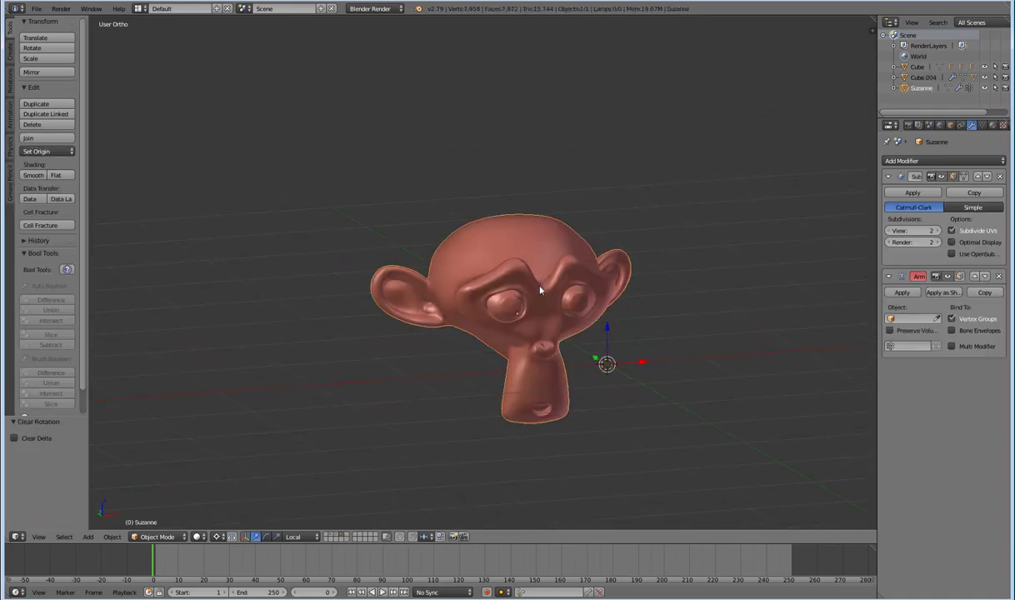
pyautogui.hotkey('alt', 'g')
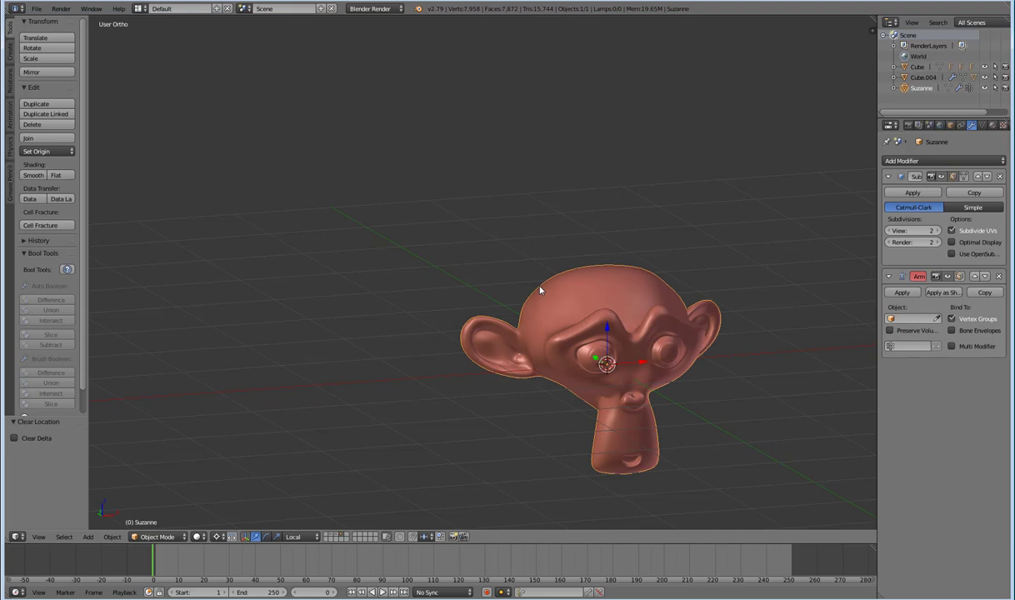
pyautogui.moveTo(540, 290); pyautogui.dragTo(539, 288, button='middle')
# - Move Suzanne up 1 unit along Z and view it from the front
pyautogui.press('g')
pyautogui.press('z')
pyautogui.press('1')
pyautogui.press('Return')
pyautogui.moveTo(399, 319); pyautogui.dragTo(457, 329, button='middle')
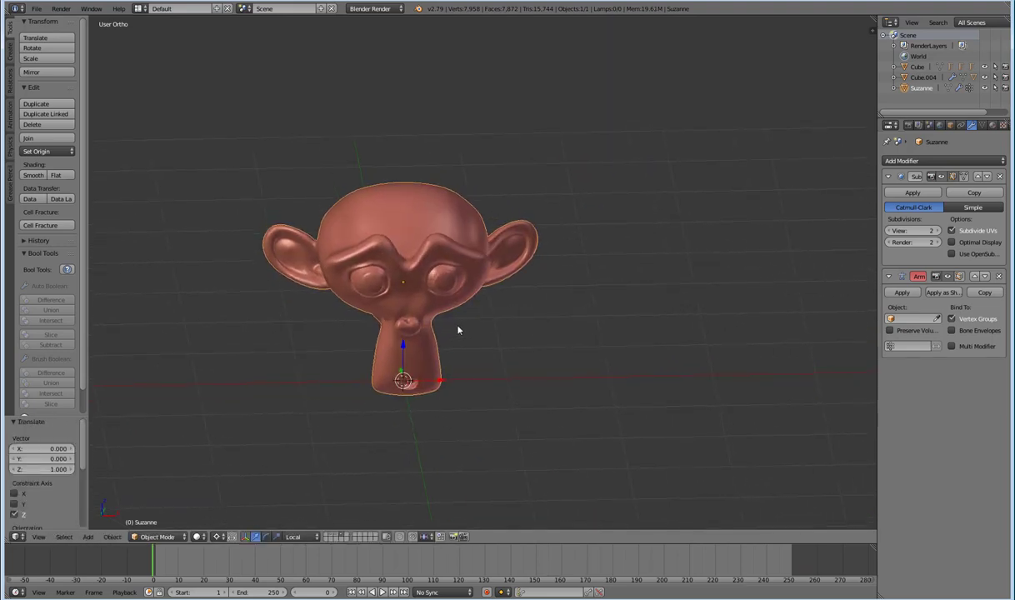
pyautogui.scroll(2, 457, 330)
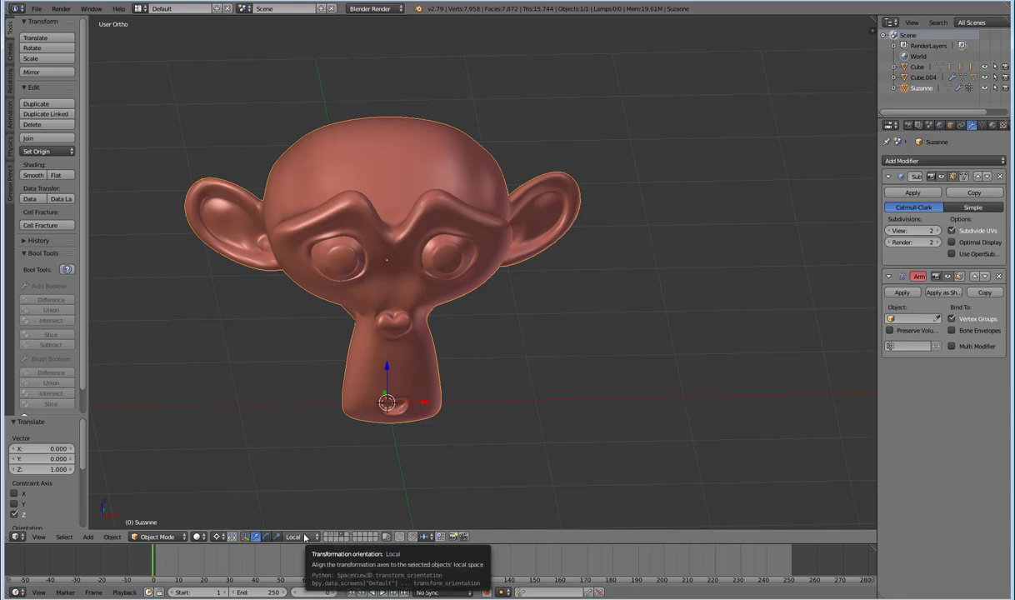
pyautogui.scroll(-3, 402, 214)
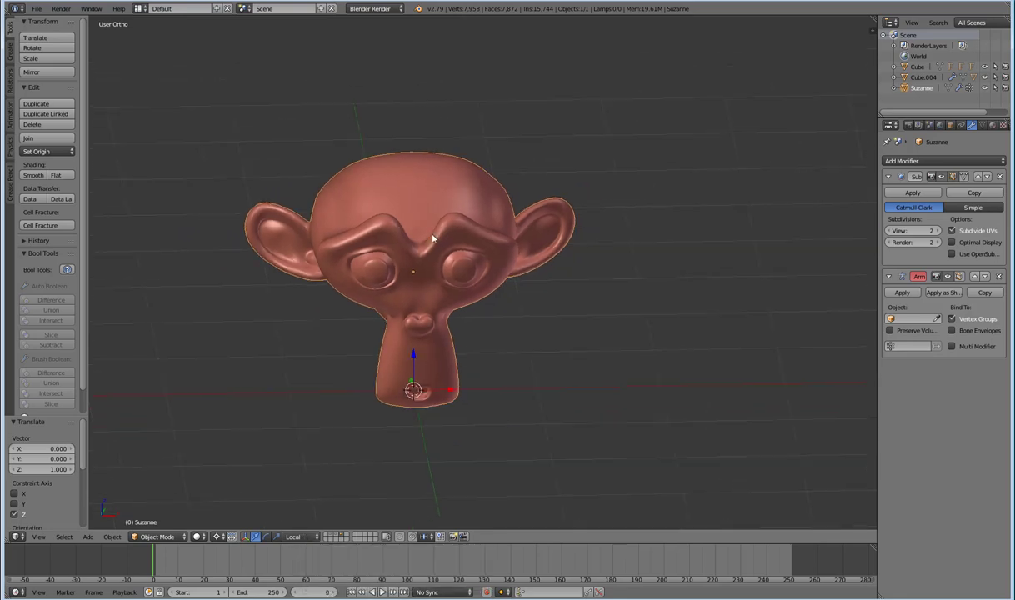
# - Start moving Suzanne along global X, then cancel so it stays put
pyautogui.press('g')
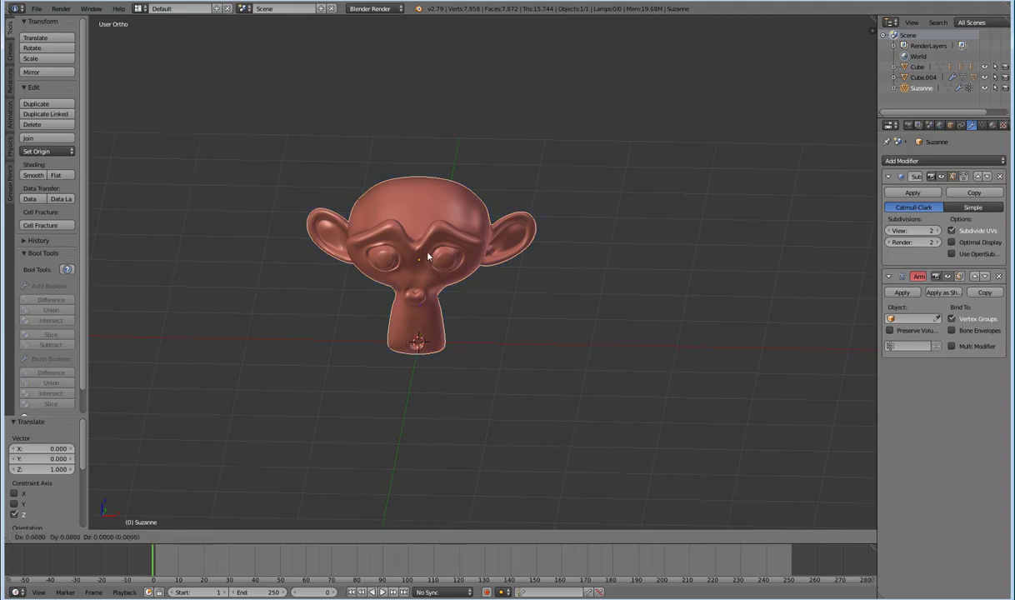
pyautogui.press('x')
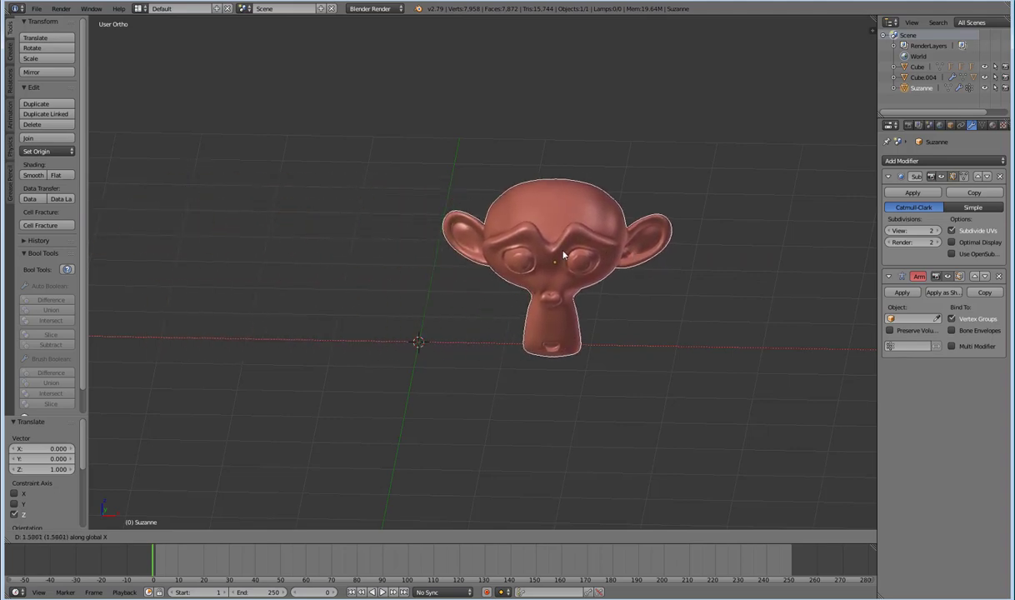
pyautogui.press('Escape')
pyautogui.moveTo(446, 289); pyautogui.dragTo(565, 302, button='middle')
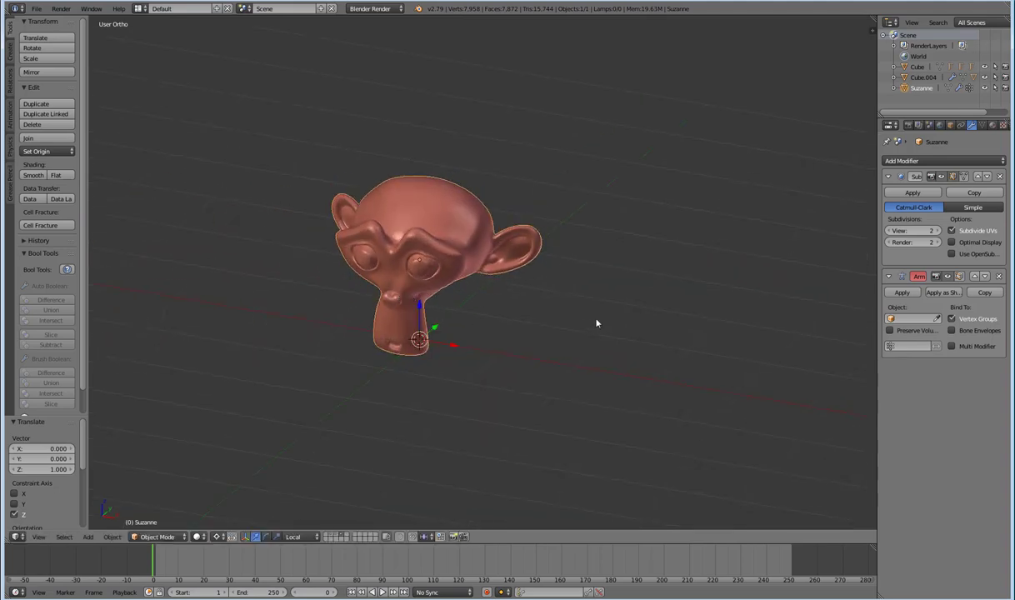
# - Rotate Suzanne about 44° around Z, then give it a free trackball rotation
pyautogui.press('r')
pyautogui.press('z')
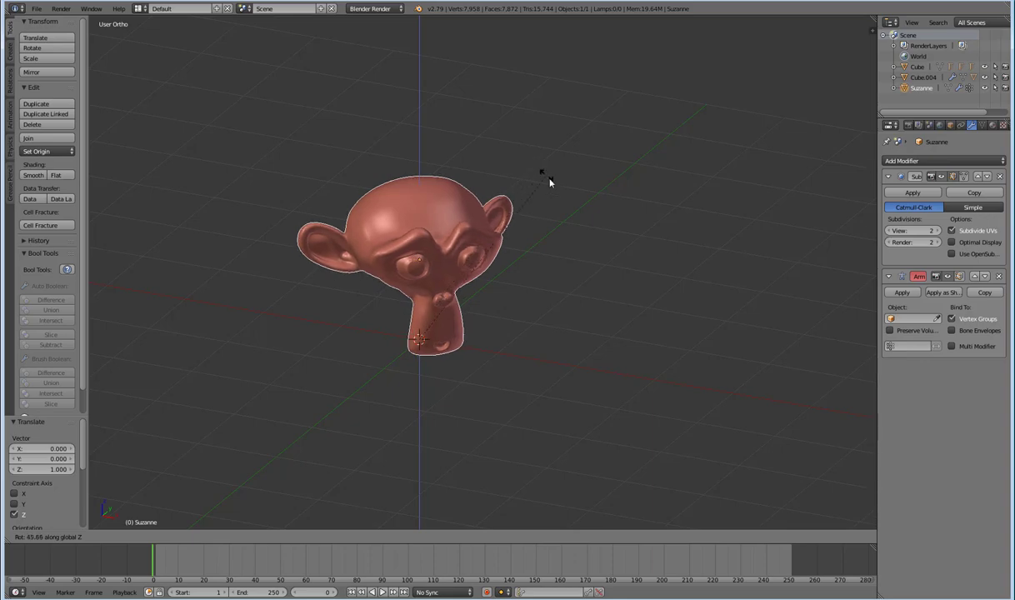
pyautogui.click(542, 173)
pyautogui.moveTo(424, 262); pyautogui.dragTo(426, 370, button='middle')
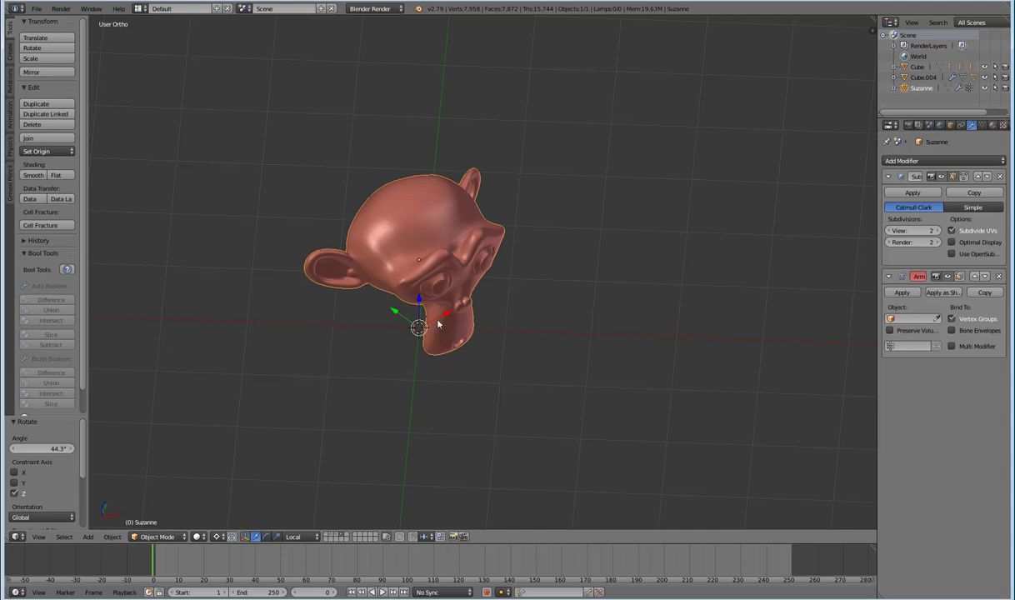
pyautogui.moveTo(426, 319); pyautogui.dragTo(447, 313, button='middle')
pyautogui.press('r')
pyautogui.press('r')
pyautogui.click(503, 306)
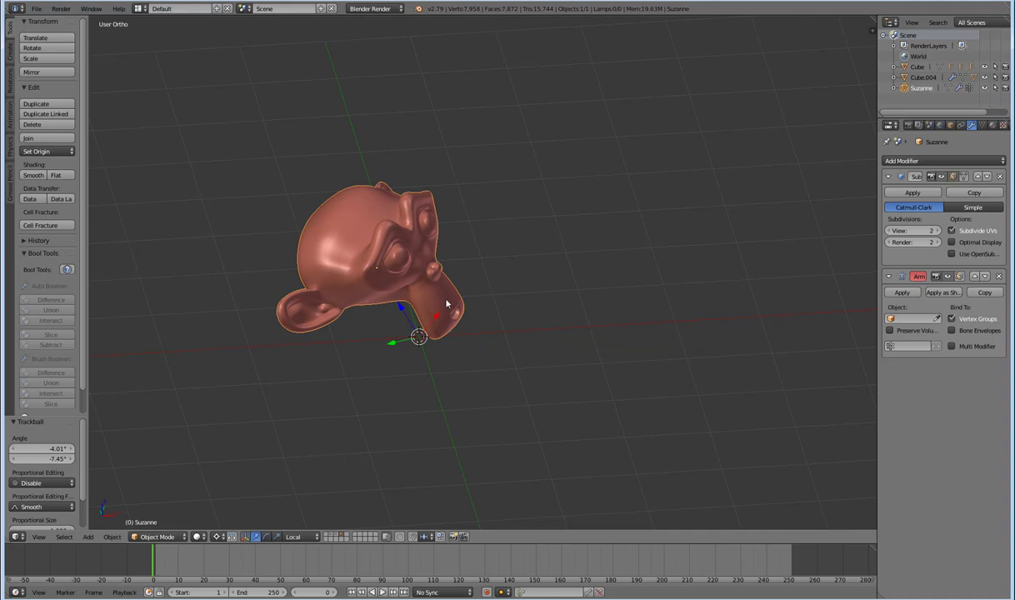
# - Move Suzanne along global X, then along local X, and cancel the move
pyautogui.press('g')
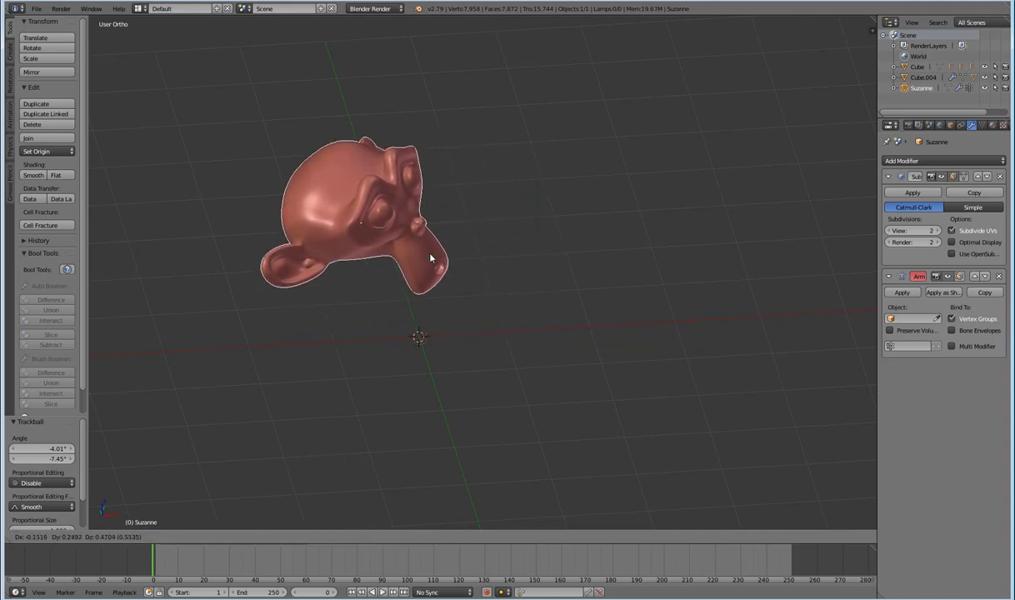
pyautogui.press('x')
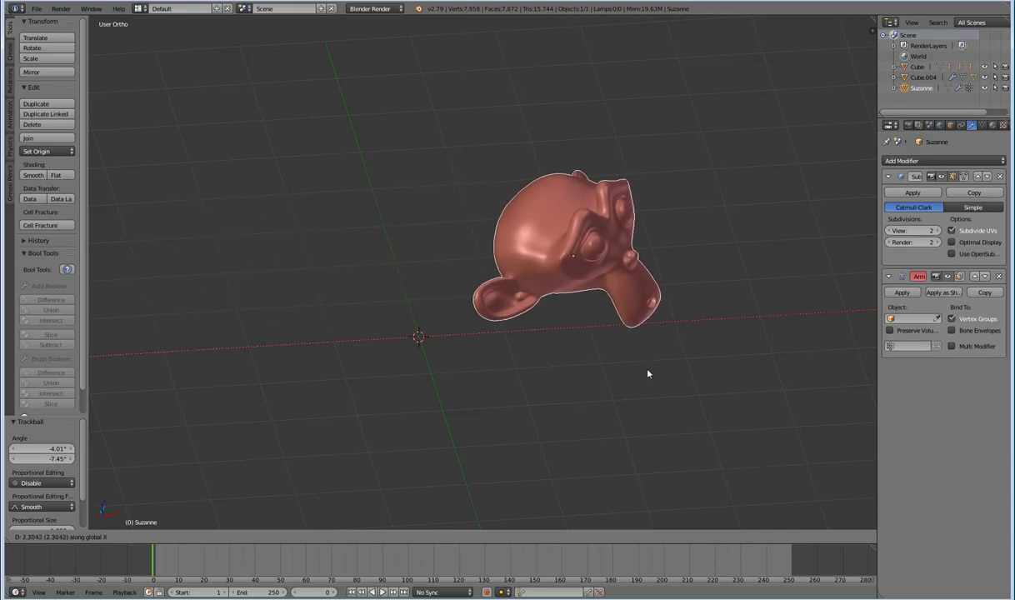
pyautogui.press('x')
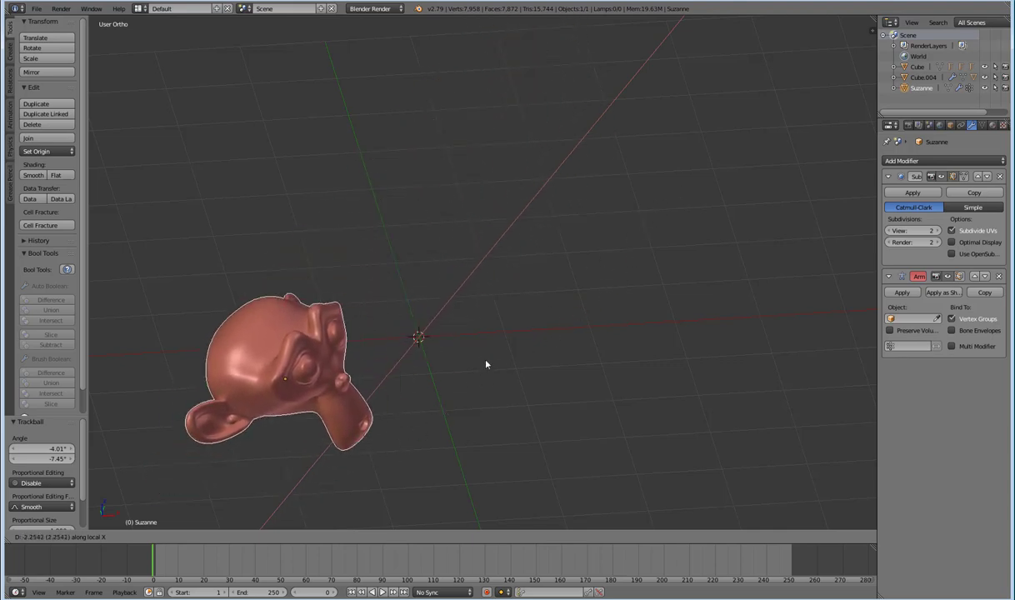
pyautogui.rightClick(620, 298)
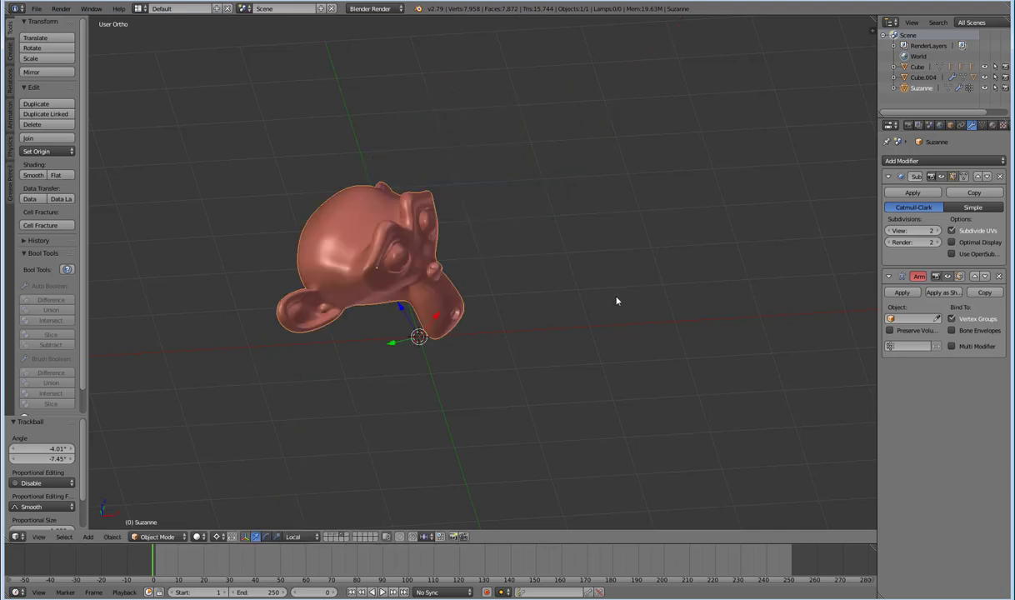
# - Move Suzanne along global, then local Y, and clear its location back to the world origin
pyautogui.press('g')
pyautogui.press('y')
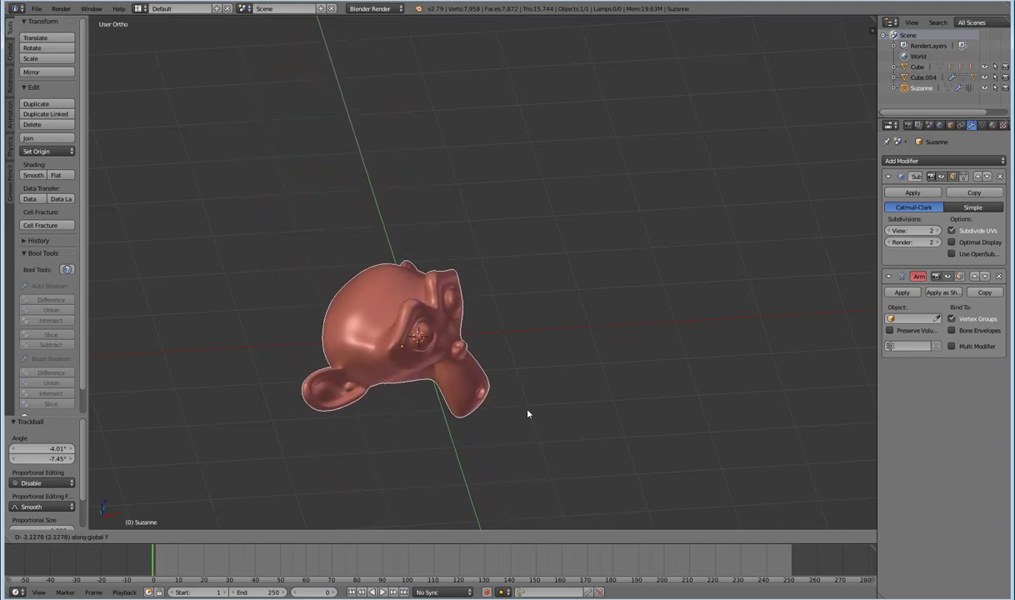
pyautogui.press('y')
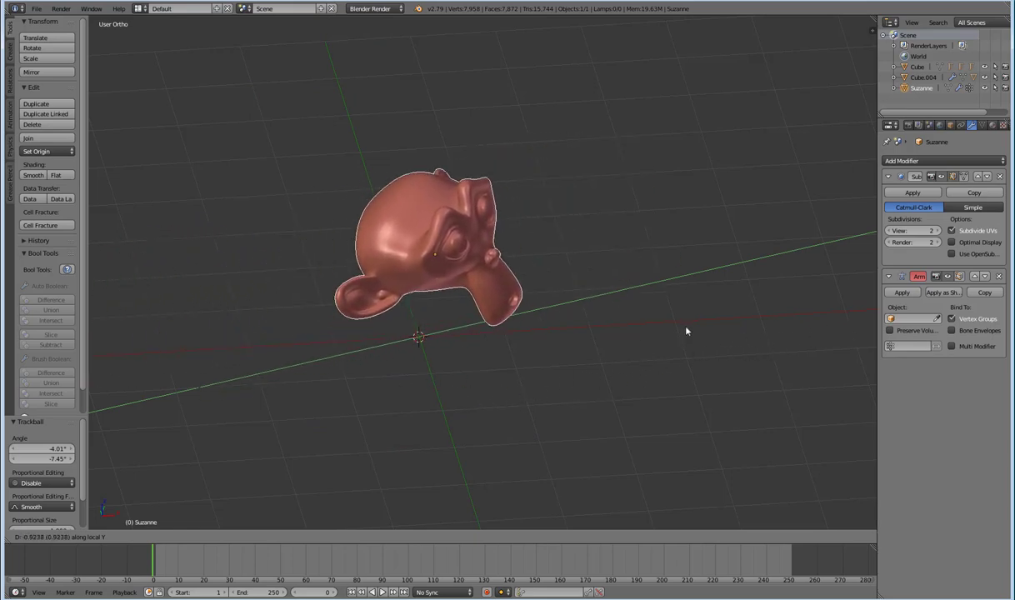
pyautogui.click(556, 356)
pyautogui.moveTo(556, 356); pyautogui.dragTo(413, 357, button='middle')
pyautogui.hotkey('alt', 'g')
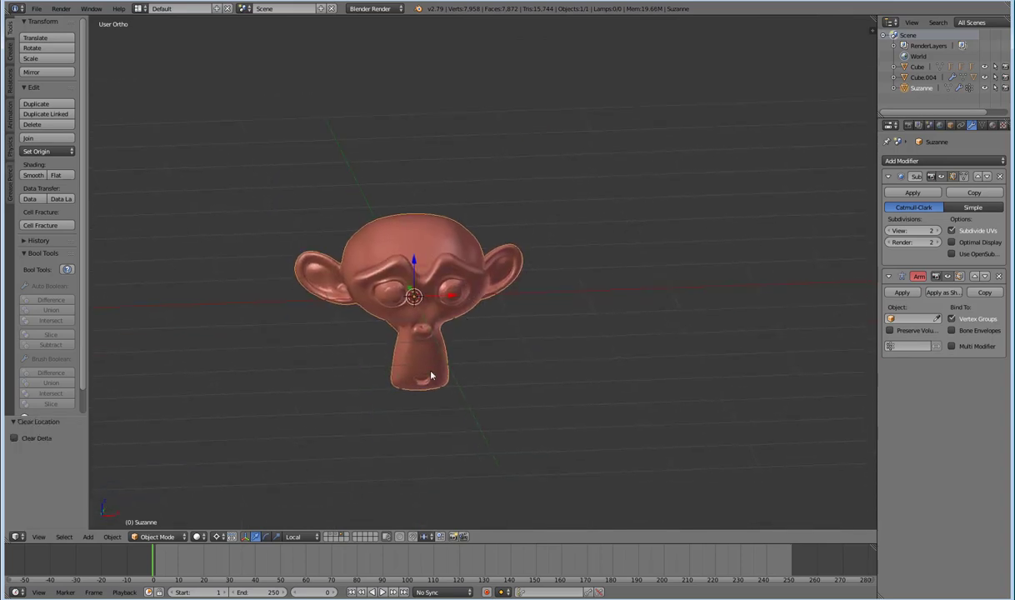
pyautogui.click(298, 537)
# - Place the 3D cursor at several different spots on the empty grid
pyautogui.moveTo(448, 334); pyautogui.dragTo(426, 347, button='middle')
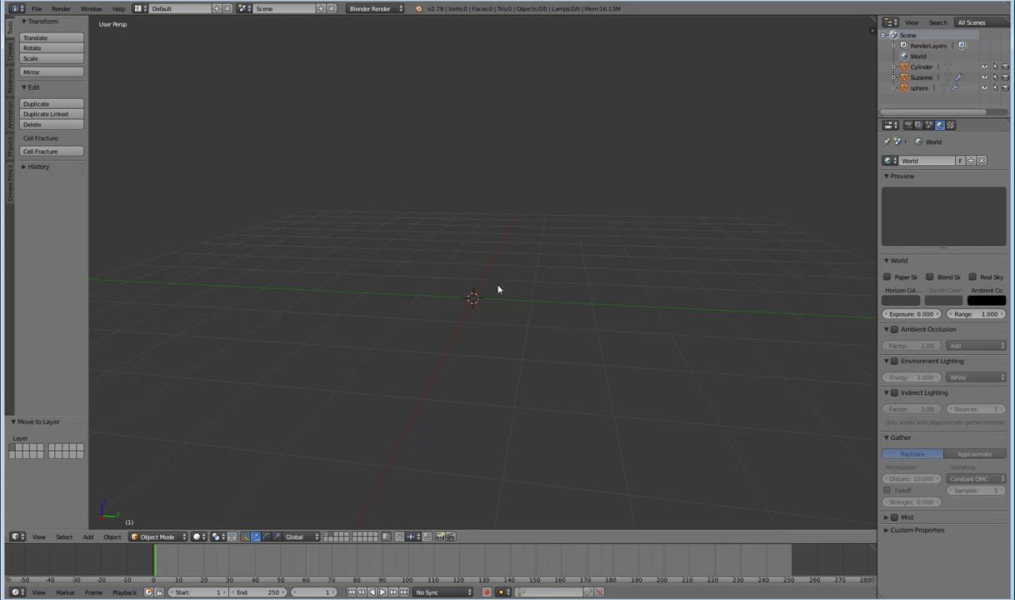
pyautogui.moveTo(517, 330); pyautogui.dragTo(472, 301, button='middle')
pyautogui.click(556, 220)
pyautogui.click(437, 243)
pyautogui.click(487, 353)
pyautogui.click(454, 252)
pyautogui.click(527, 355)
pyautogui.click(428, 365)
pyautogui.click(548, 369)
pyautogui.click(496, 220)
pyautogui.click(394, 298)
# - From a new viewing angle, set the 3D cursor near the view centre and bring up the Add menu
pyautogui.scroll(-1, 498, 345)
pyautogui.moveTo(489, 354); pyautogui.dragTo(484, 195, button='middle')
pyautogui.click(246, 86)
pyautogui.click(467, 371)
pyautogui.click(426, 342)
pyautogui.moveTo(428, 340); pyautogui.dragTo(469, 360, button='middle')
pyautogui.hotkey('shift', 'a')
pyautogui.hotkey('shift', 'a')
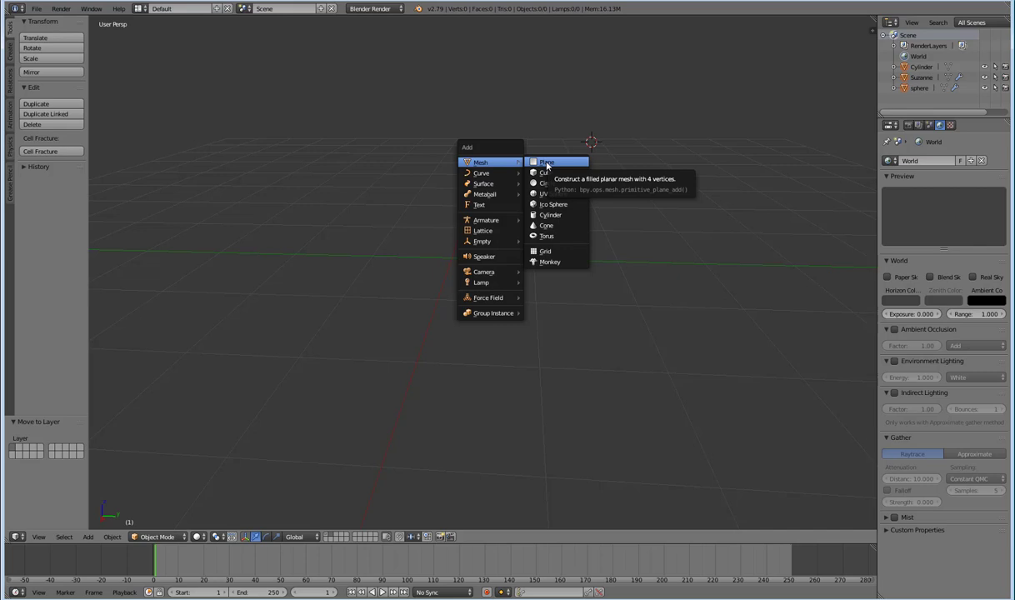
# - Add a plane at the 3D cursor and delete it again
pyautogui.click(545, 163)
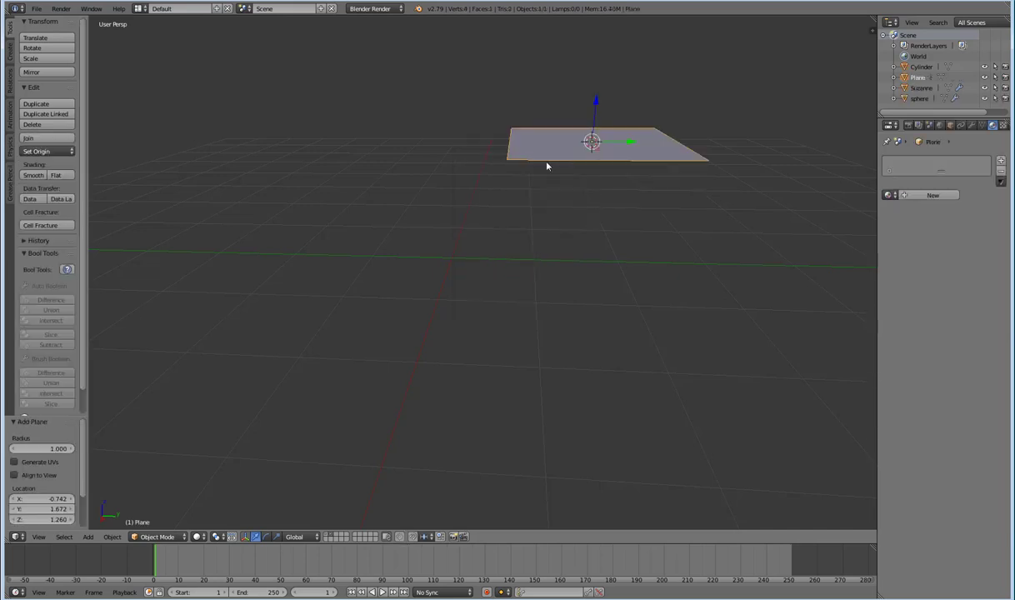
pyautogui.press('x')
pyautogui.click(574, 158)
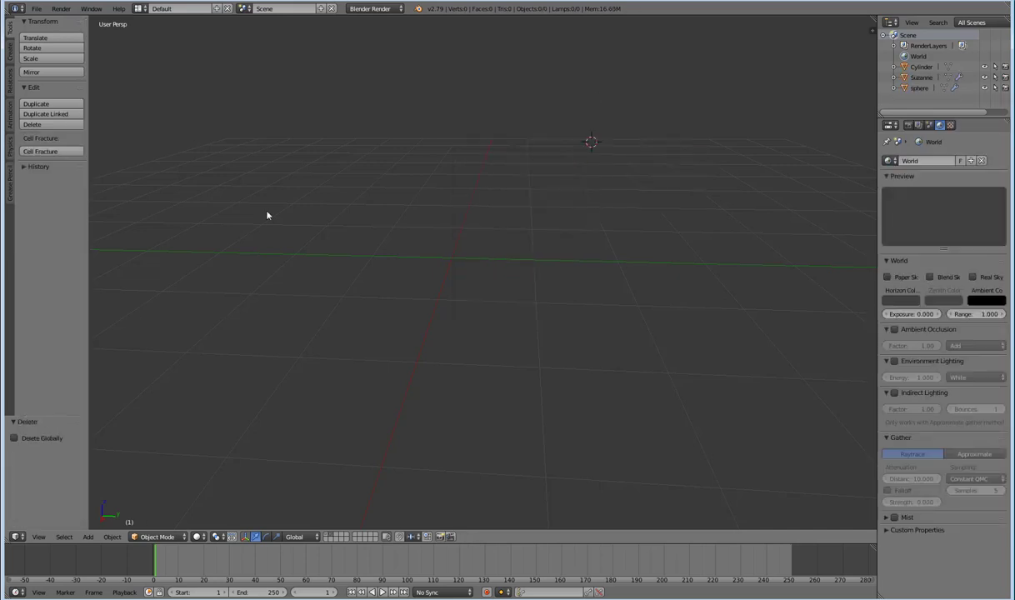
# - Add and delete a cube at a new cursor spot, then recentre the 3D cursor and place it elsewhere
pyautogui.click(242, 202)
pyautogui.hotkey('shift', 'a')
pyautogui.moveTo(523, 174)
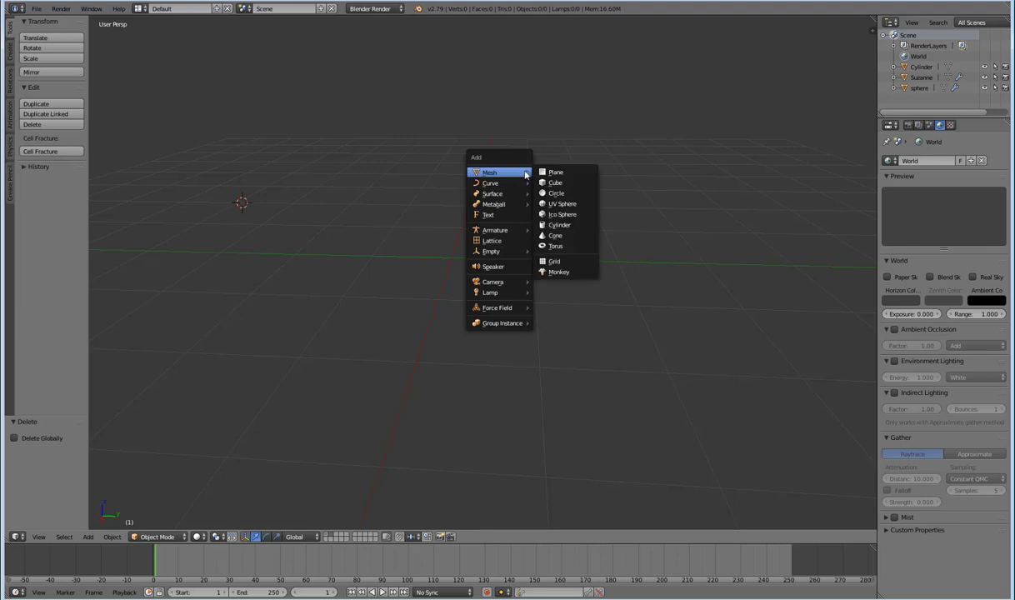
pyautogui.click(558, 183)
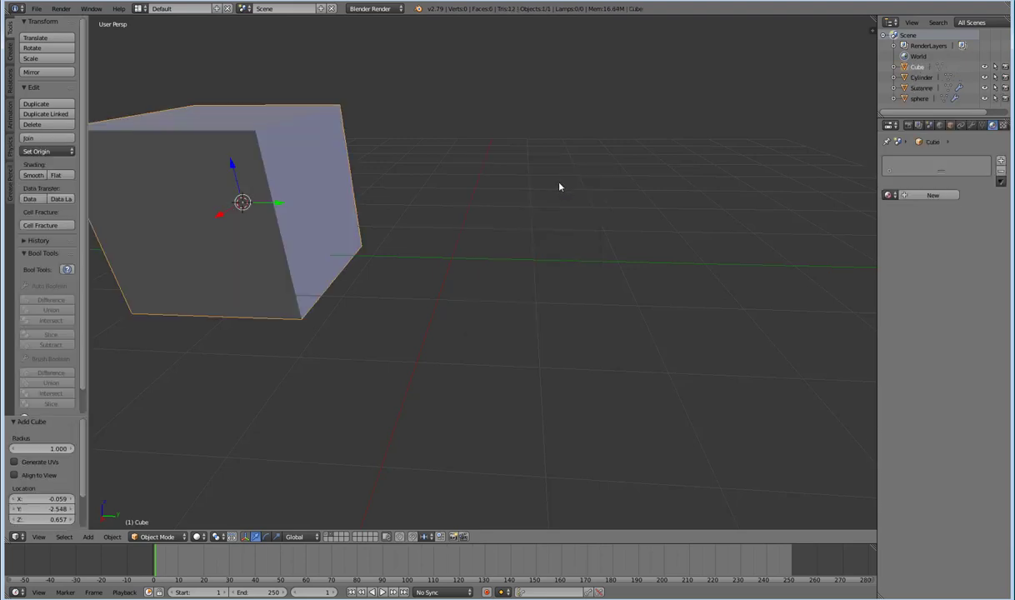
pyautogui.press('x')
pyautogui.click(307, 239)
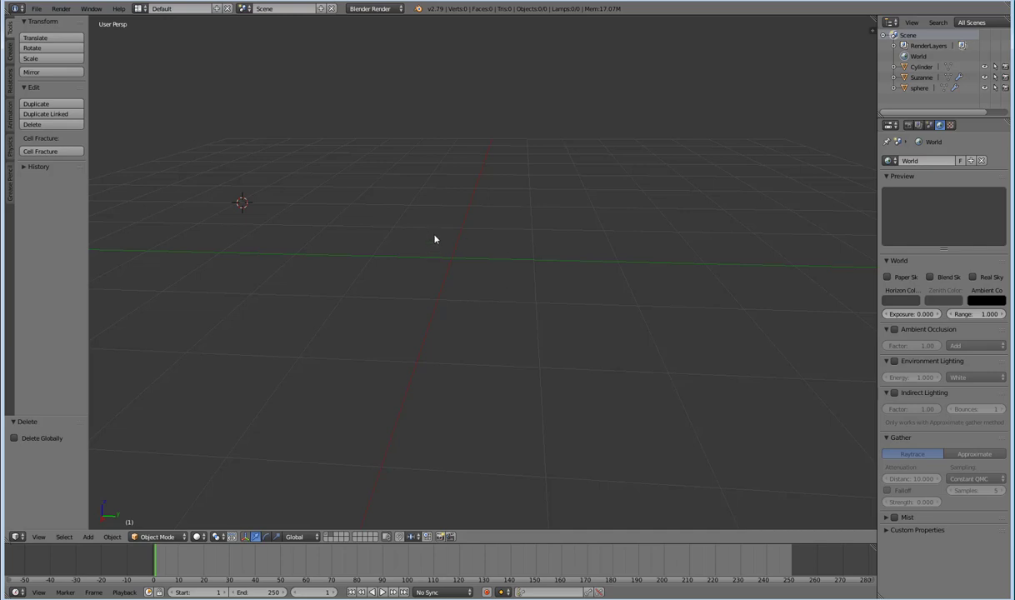
pyautogui.hotkey('shift', 'c')
pyautogui.click(610, 178)
# - Snap the 3D cursor back to the world centre and show the layer holding the three objects
pyautogui.hotkey('shift', 's')
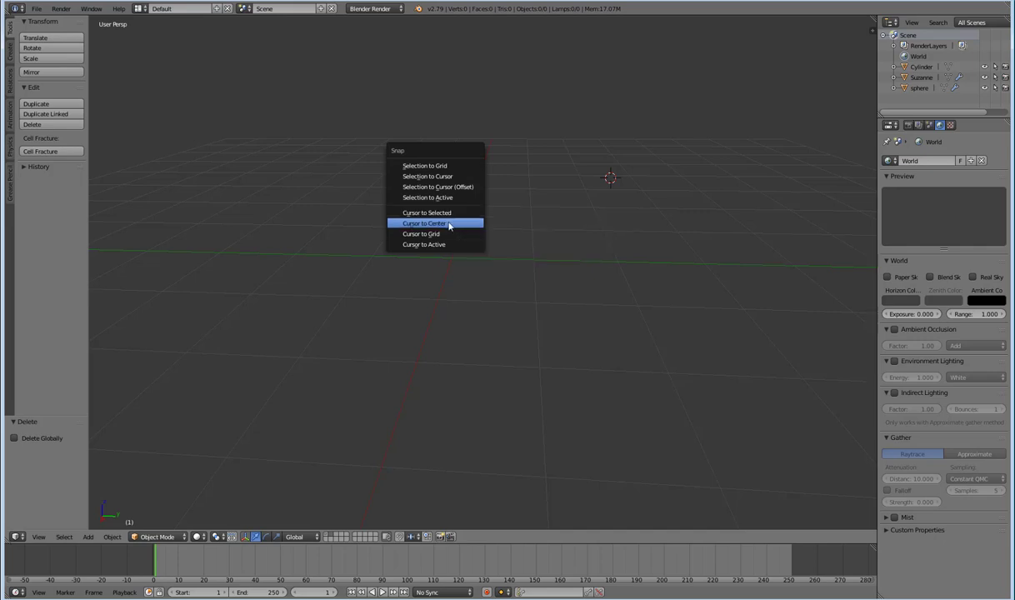
pyautogui.click(450, 224)
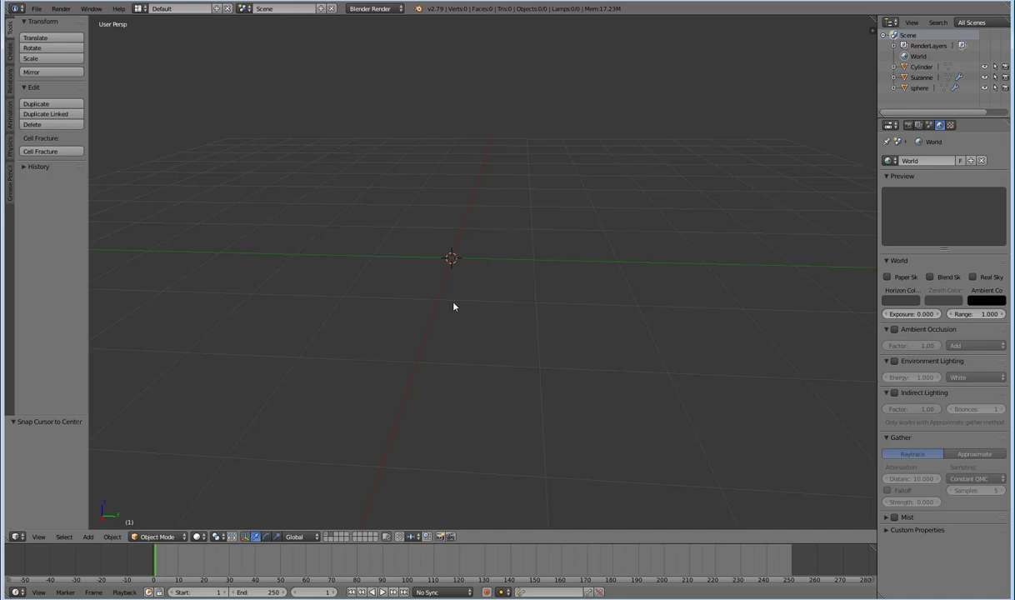
pyautogui.click(329, 536)
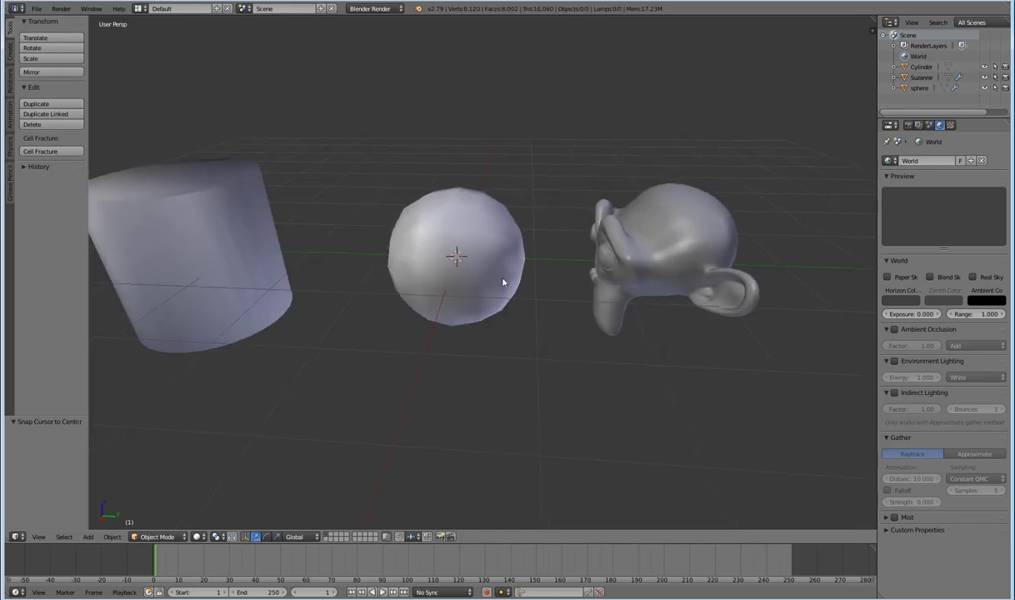
pyautogui.scroll(-2, 496, 280)
# - Select the cylinder, sphere and Suzanne in turn, orbiting between picks, ending with Suzanne selected
pyautogui.rightClick(287, 249)
pyautogui.rightClick(432, 247)
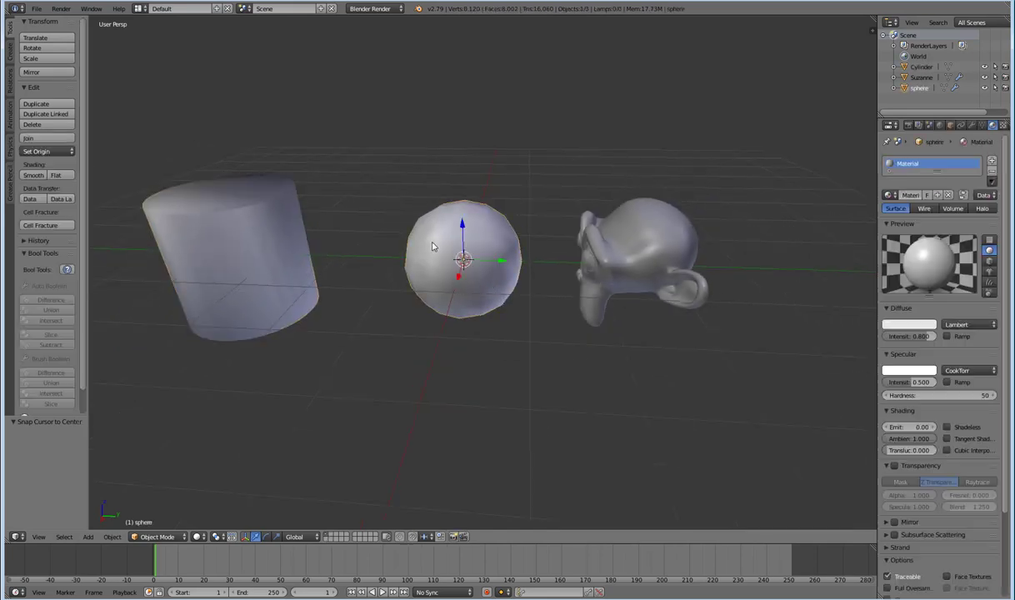
pyautogui.rightClick(642, 250)
pyautogui.moveTo(599, 330); pyautogui.dragTo(575, 349, button='middle')
pyautogui.rightClick(476, 271)
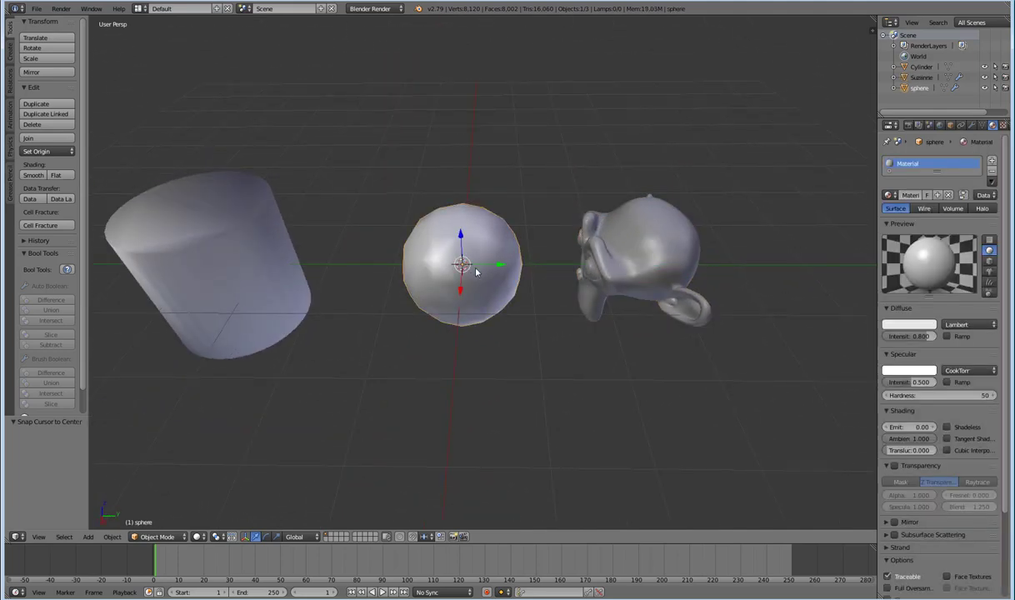
pyautogui.rightClick(585, 232)
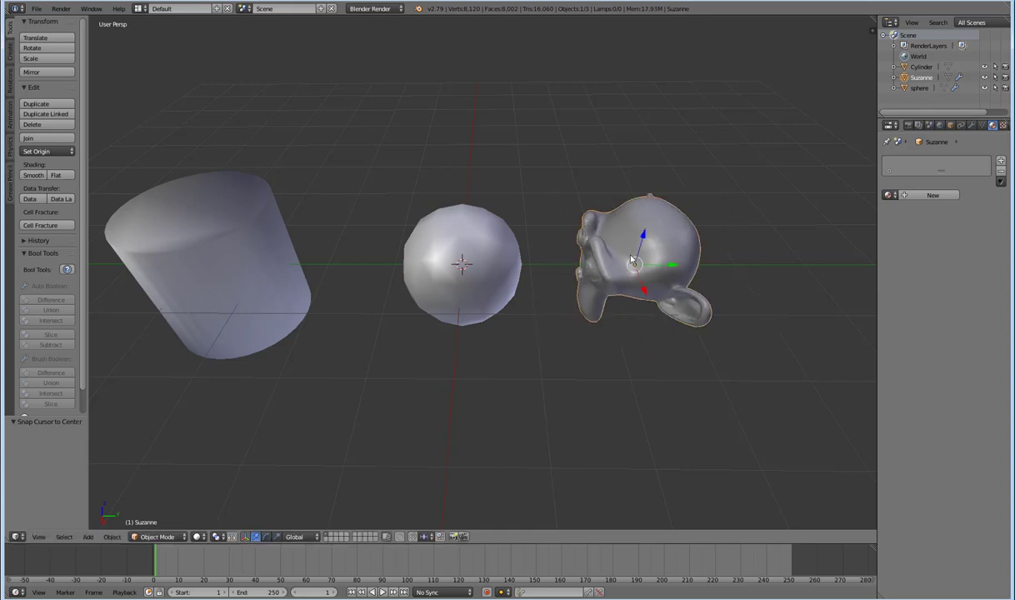
pyautogui.rightClick(268, 192)
pyautogui.moveTo(265, 205); pyautogui.dragTo(335, 204, button='middle')
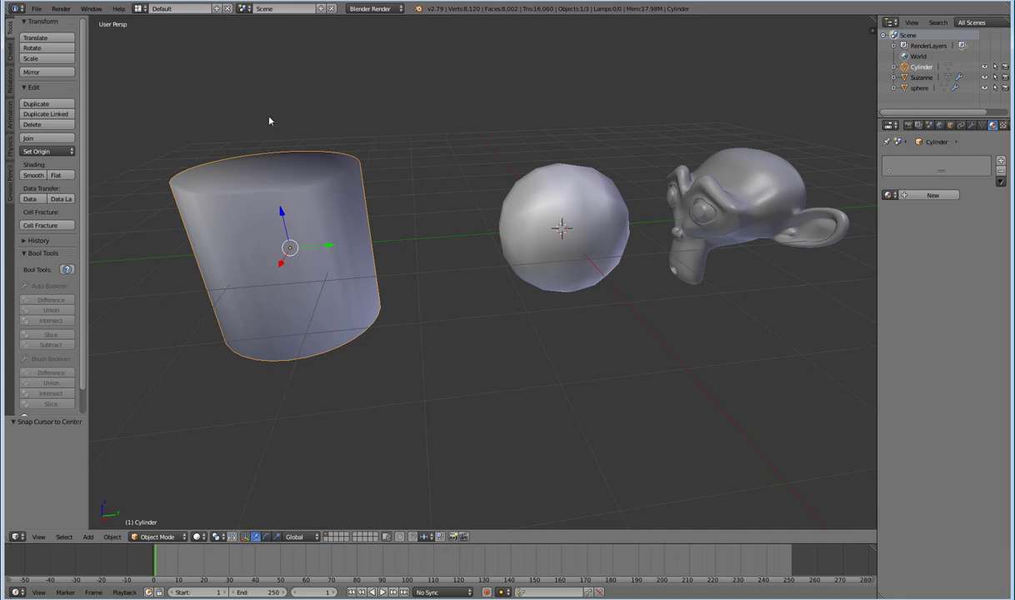
pyautogui.rightClick(759, 240)
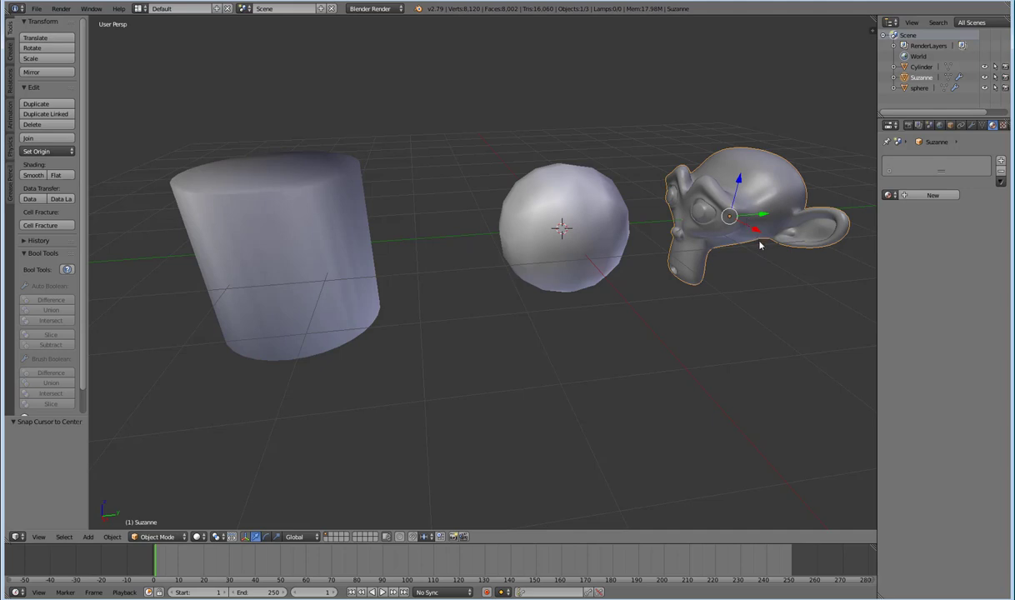
# - Switch to the right orthographic side view and pan it
pyautogui.press('KP_1')
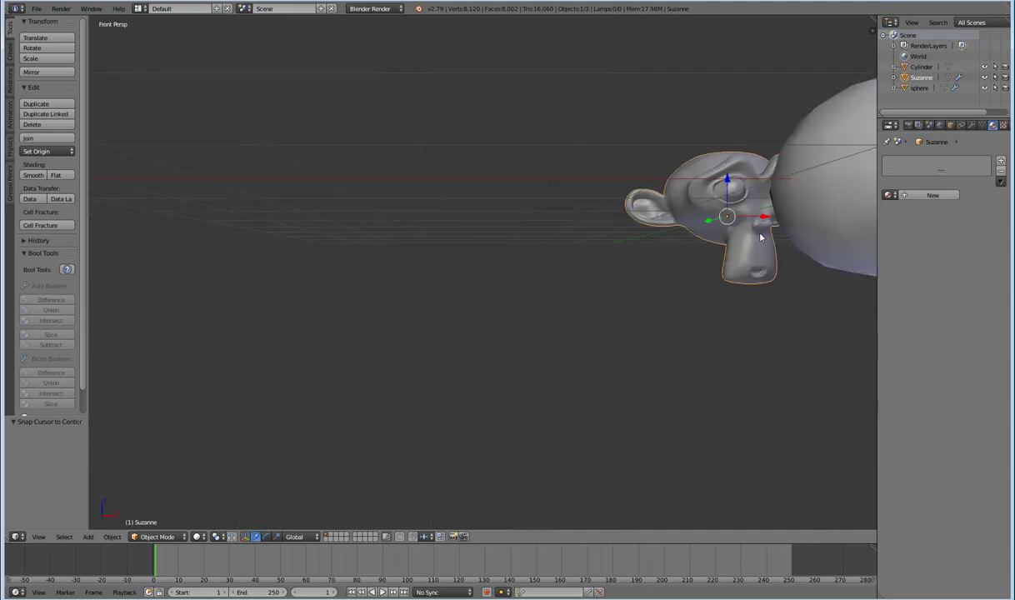
pyautogui.press('KP_5')
pyautogui.press('KP_3')
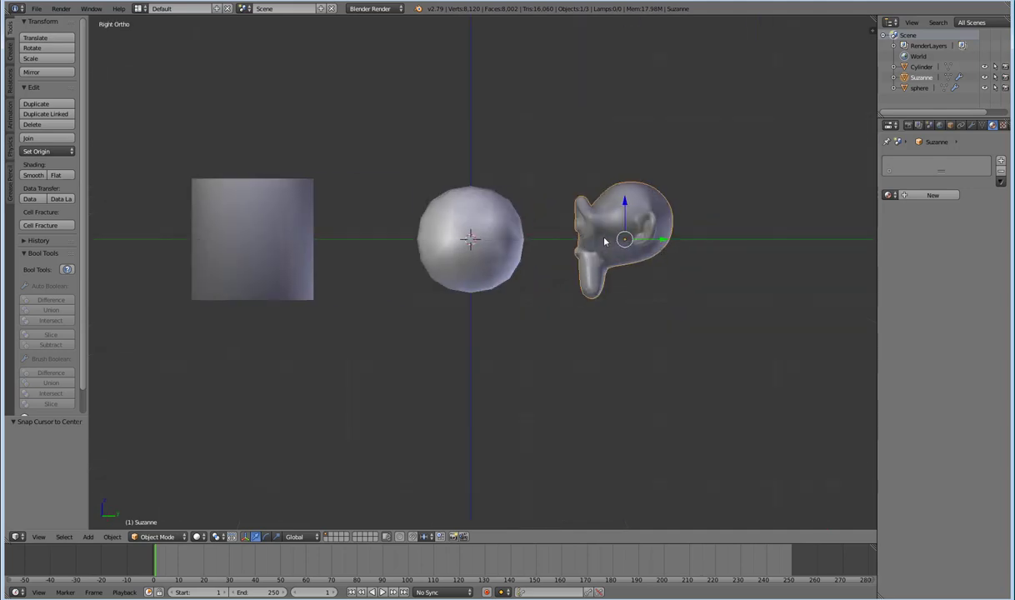
pyautogui.keyDown('shift'); pyautogui.moveTo(605, 242); pyautogui.dragTo(680, 266, button='middle'); pyautogui.keyUp('shift')
# - Move Suzanne to a spot above the cylinder and check the result from another angle
pyautogui.press('g')
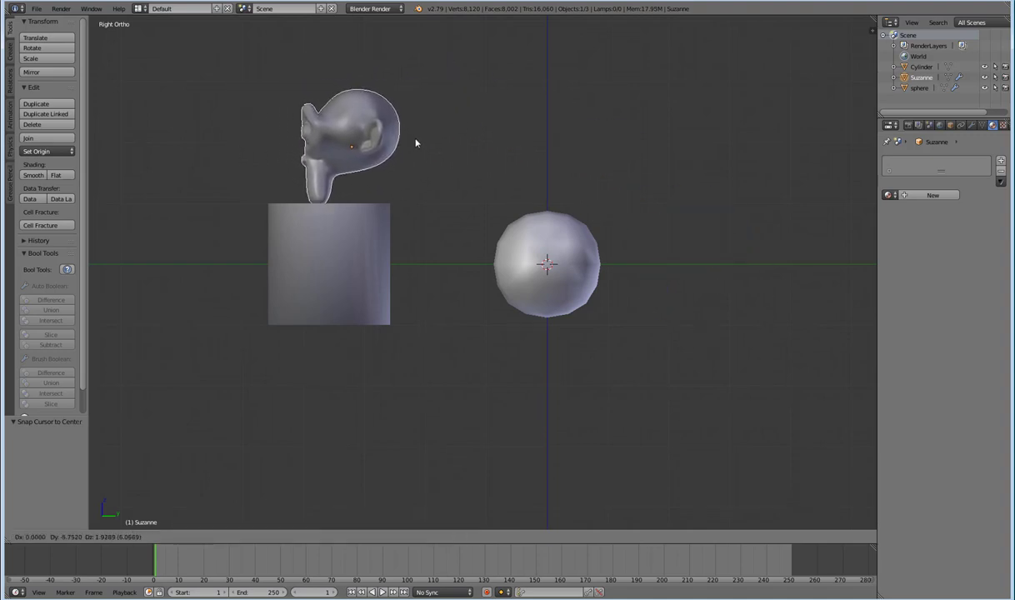
pyautogui.click(400, 200)
pyautogui.scroll(3, 335, 204)
pyautogui.scroll(-3, 350, 213)
pyautogui.moveTo(374, 220)
pyautogui.mouseDown(button='middle')
pyautogui.moveTo(396, 244)
pyautogui.moveTo(358, 226)
pyautogui.moveTo(387, 229)
pyautogui.mouseUp(button='middle')
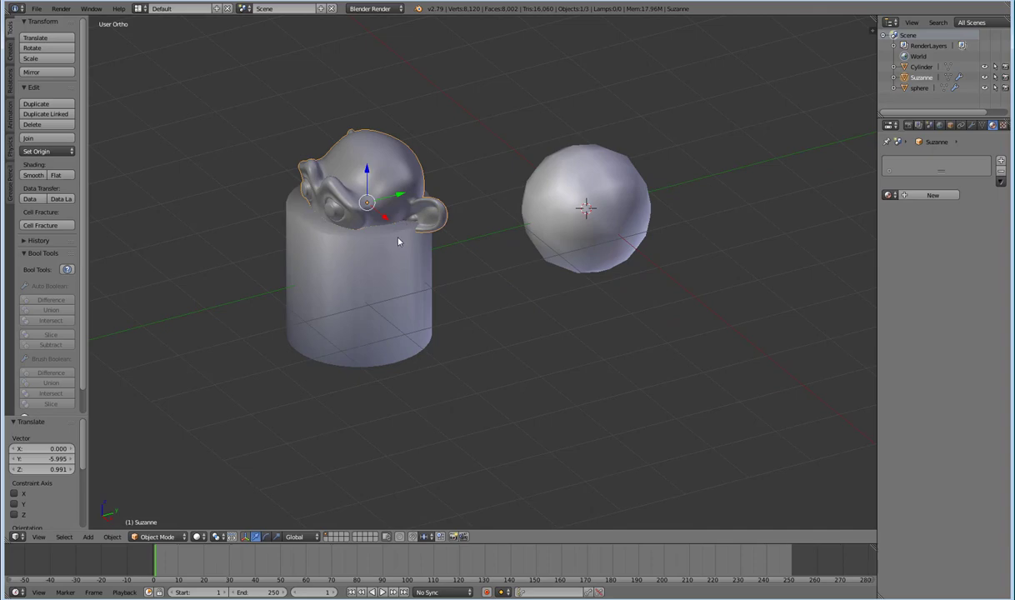
# - Undo Suzanne's move and select the cylinder back in the right side view
pyautogui.hotkey('ctrl', 'z')
pyautogui.moveTo(448, 218); pyautogui.dragTo(331, 234, button='middle')
pyautogui.press('KP_3')
pyautogui.rightClick(344, 193)
pyautogui.scroll(2, 311, 230)
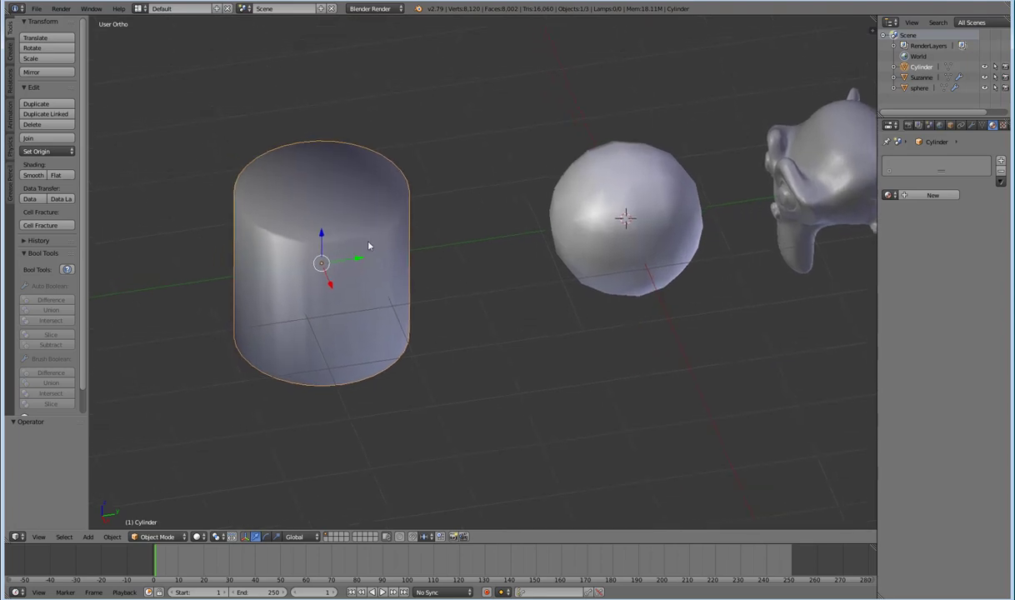
# - In Edit Mode, select the cylinder's top face and use Cursor to Selected on it
pyautogui.press('Tab')
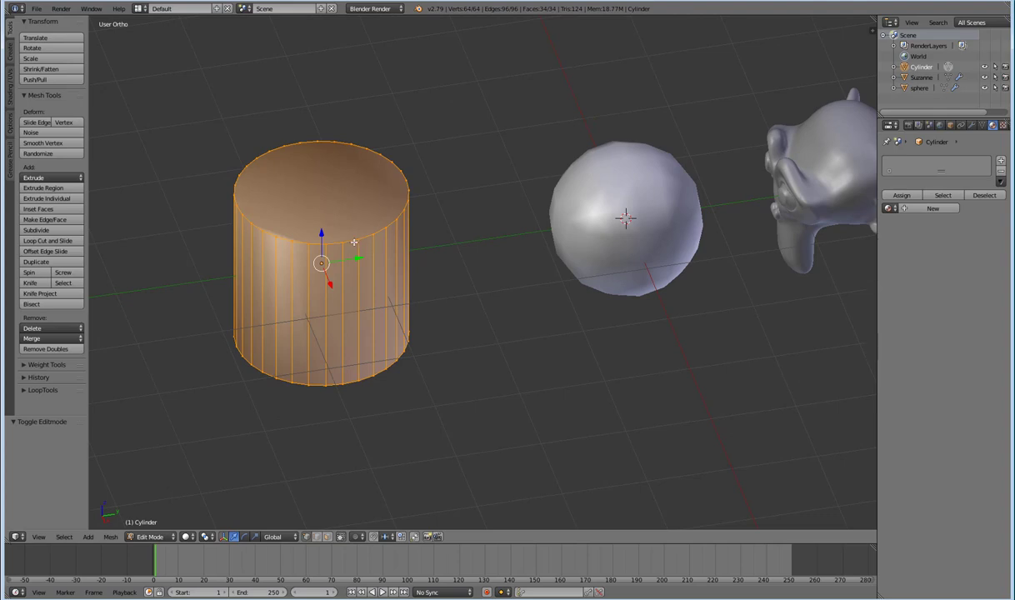
pyautogui.rightClick(351, 242)
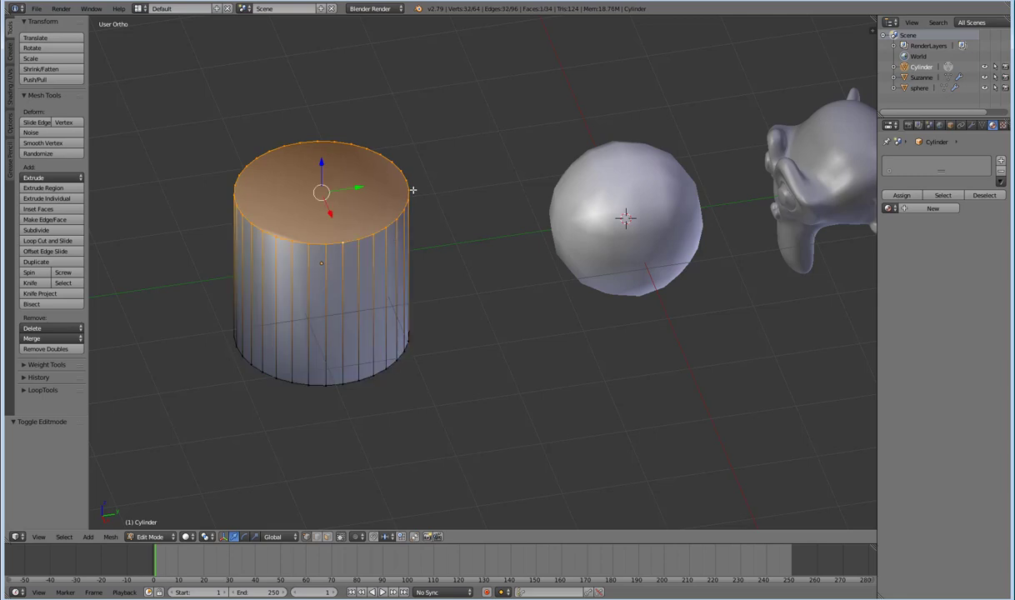
pyautogui.hotkey('shift', 's')
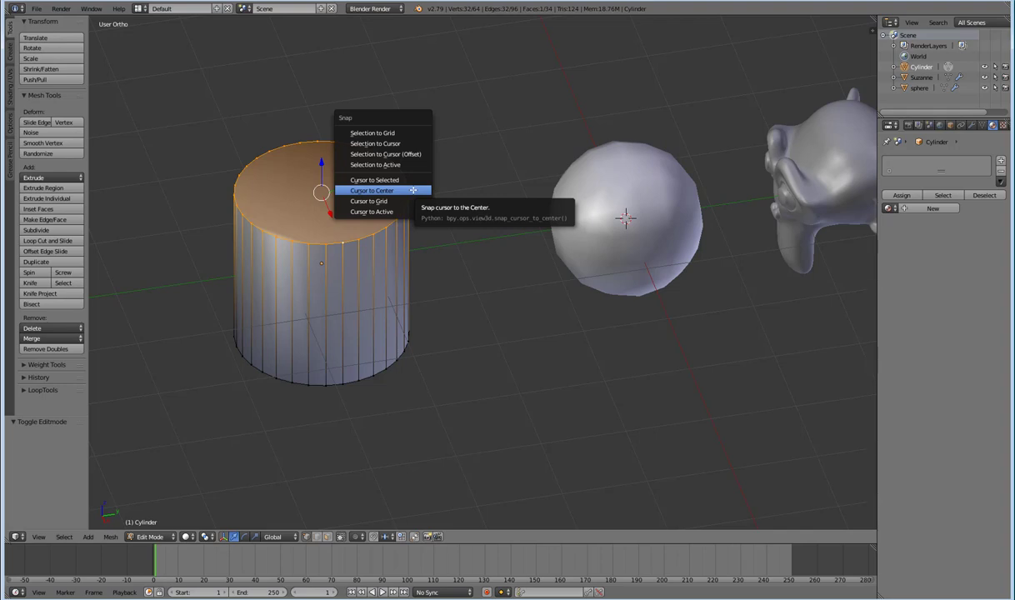
pyautogui.click(374, 180)
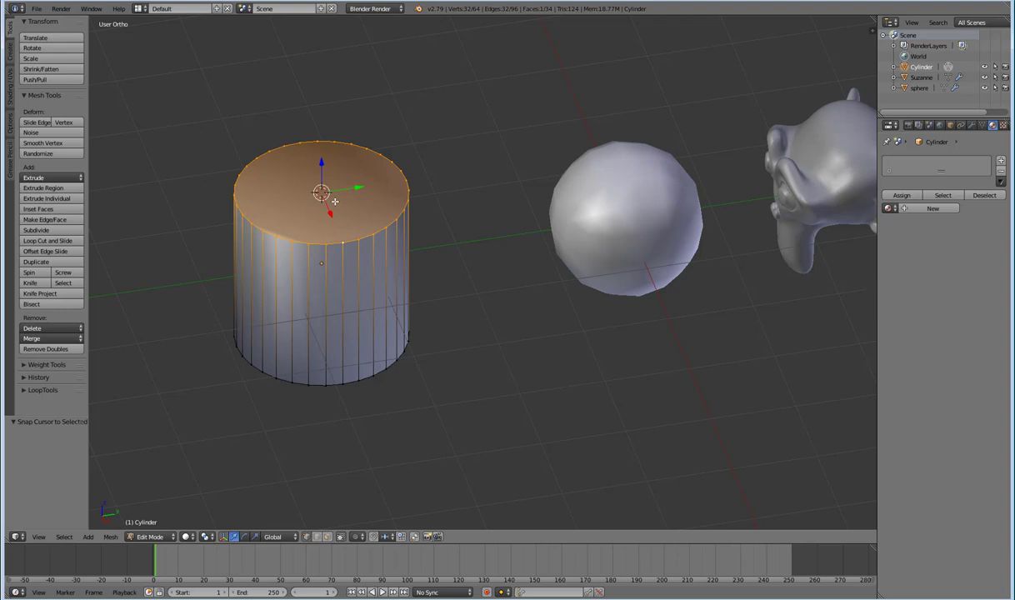
# - Back in Object Mode, snap Suzanne to the cursor atop the cylinder, then undo and redo it
pyautogui.press('Tab')
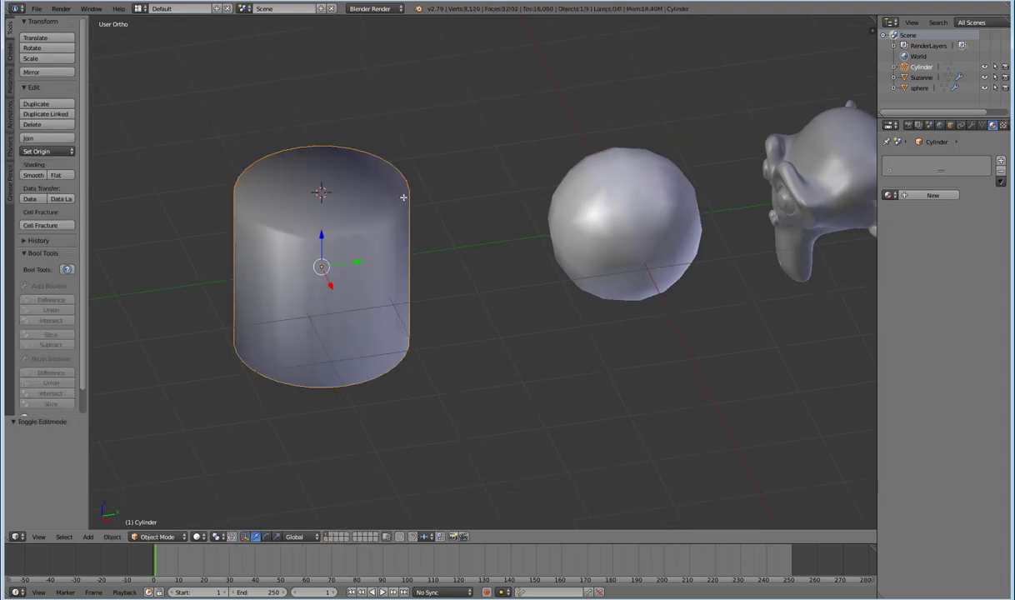
pyautogui.moveTo(364, 226); pyautogui.dragTo(390, 233, button='middle')
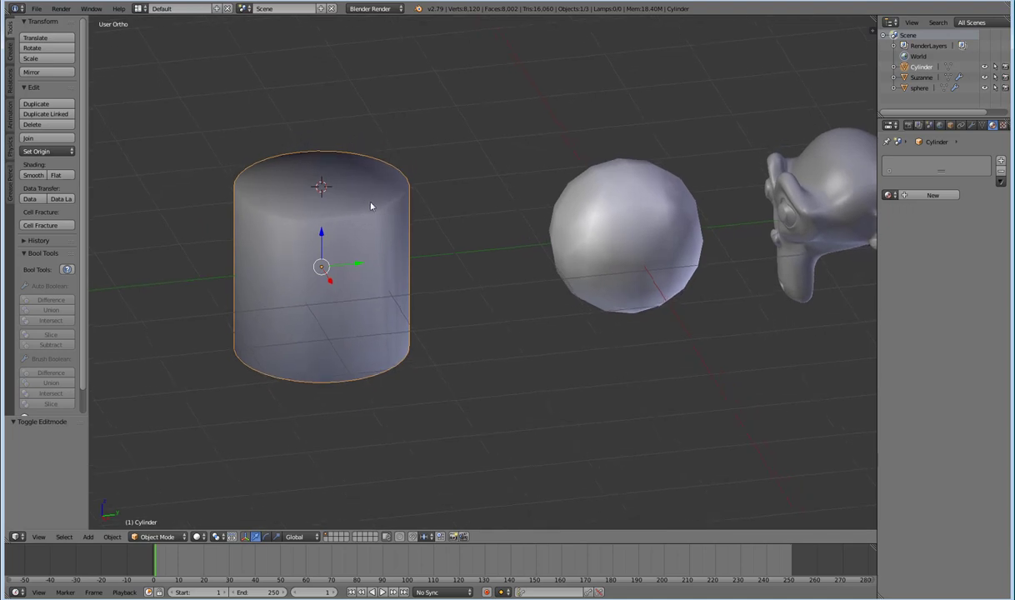
pyautogui.rightClick(797, 207)
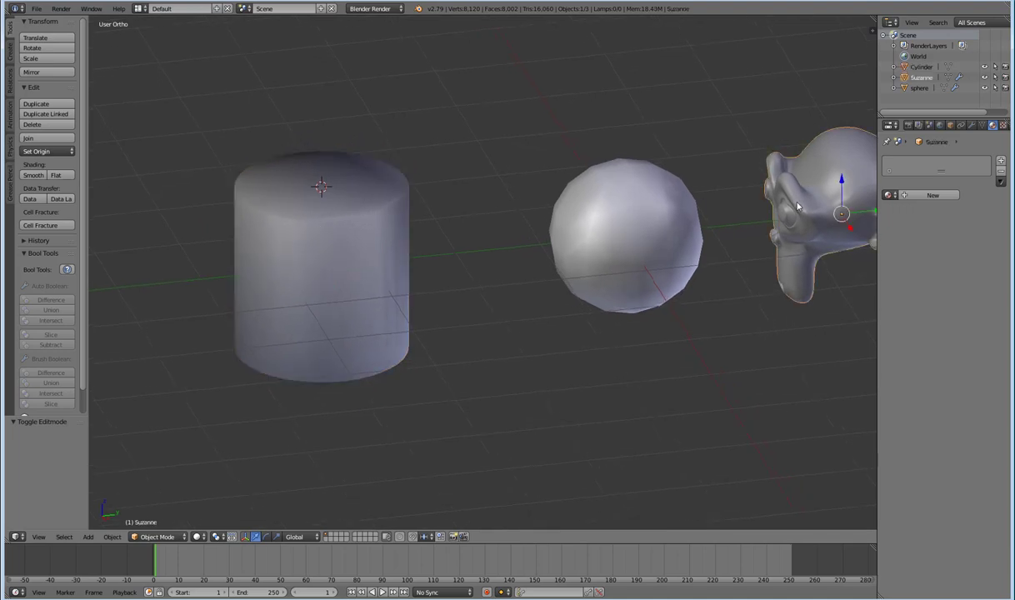
pyautogui.hotkey('shift', 's')
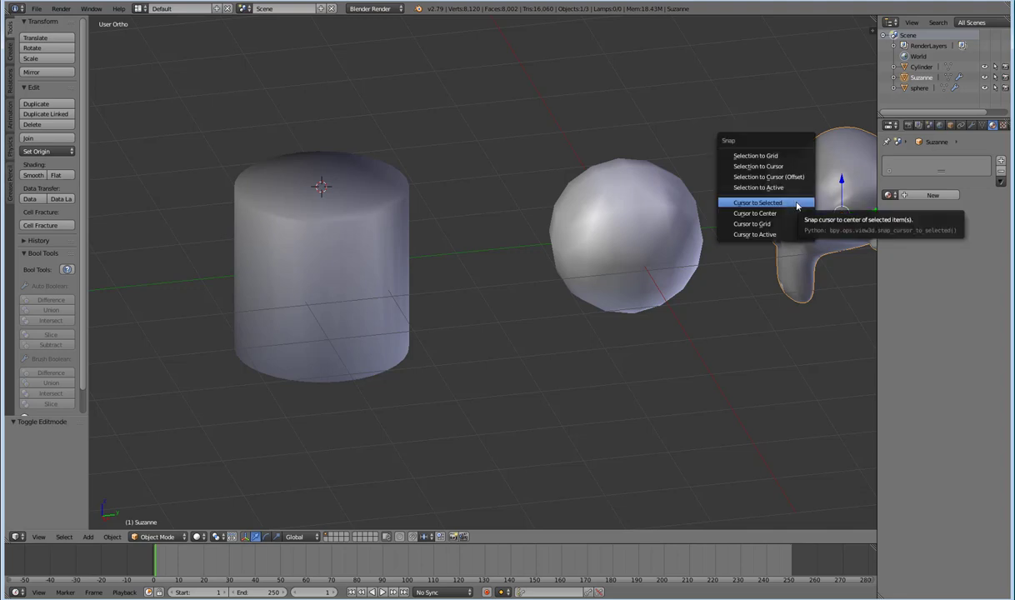
pyautogui.click(766, 167)
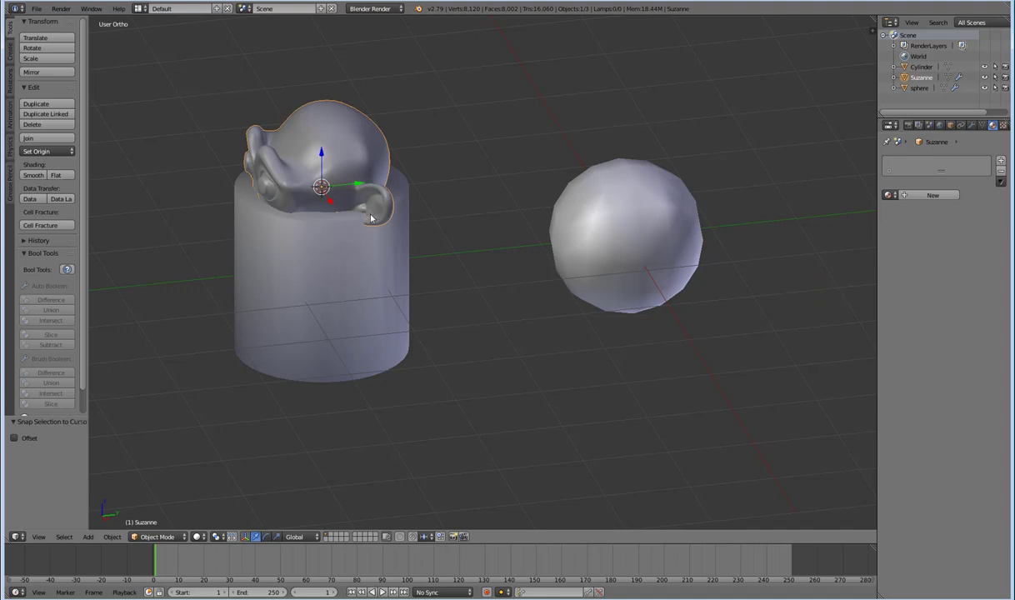
pyautogui.hotkey('ctrl', 'z')
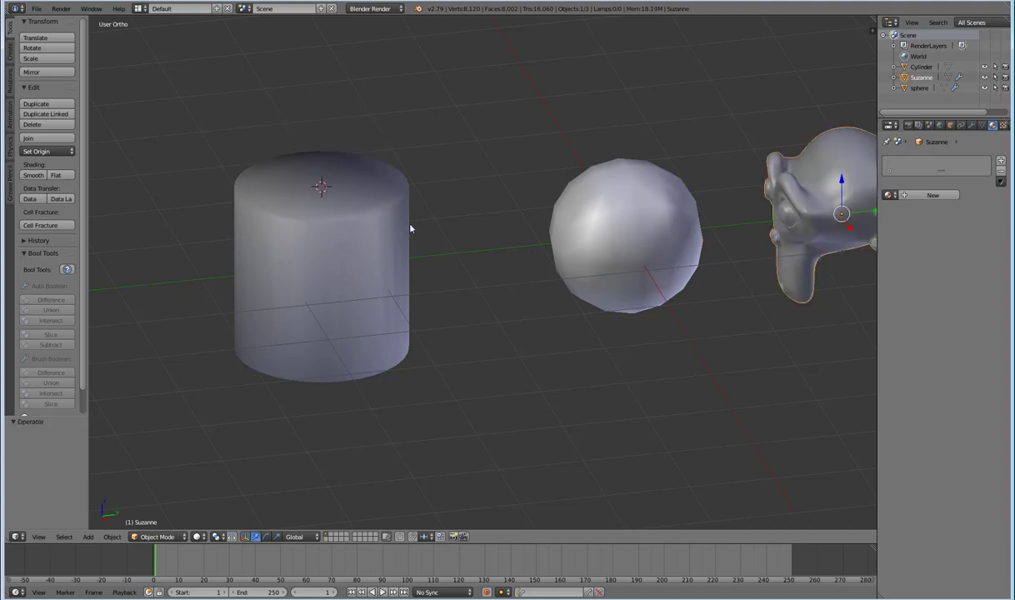
pyautogui.hotkey('ctrl', 'shift', 'z')
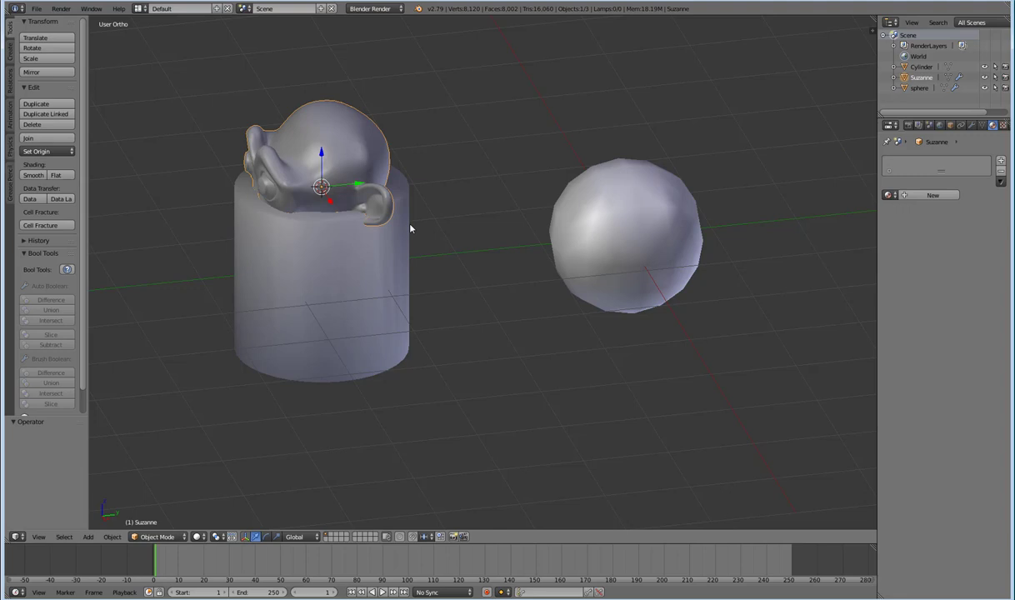
# - Undo Suzanne's snap onto the cylinder and rotate Suzanne three times
pyautogui.moveTo(406, 231); pyautogui.dragTo(427, 266, button='middle')
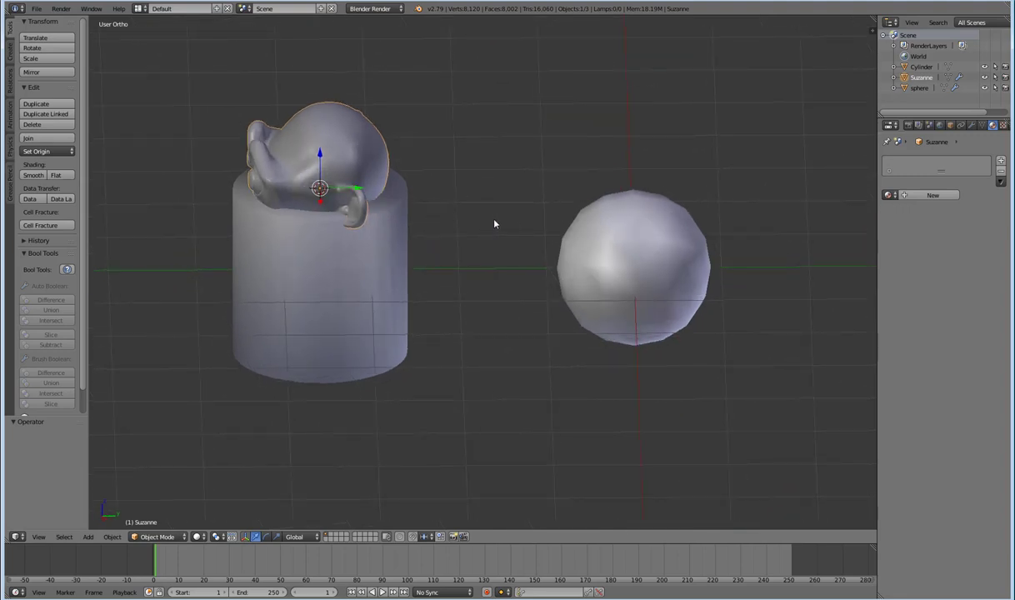
pyautogui.hotkey('ctrl', 'z')
pyautogui.keyDown('shift'); pyautogui.moveTo(718, 283); pyautogui.dragTo(655, 262, button='middle'); pyautogui.keyUp('shift')
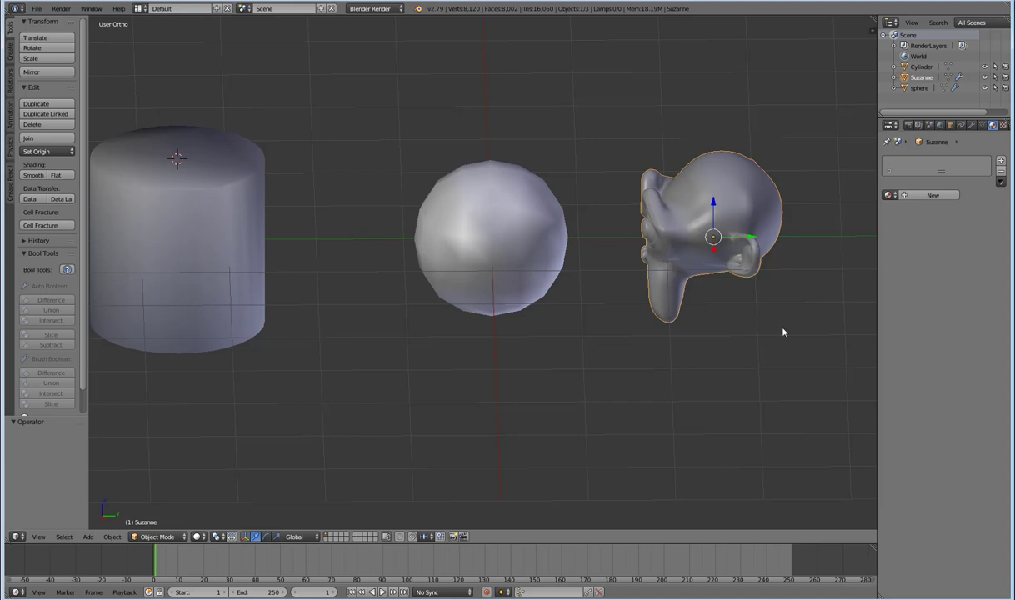
pyautogui.press('r')
pyautogui.click(688, 219)
pyautogui.scroll(10, 700, 229)
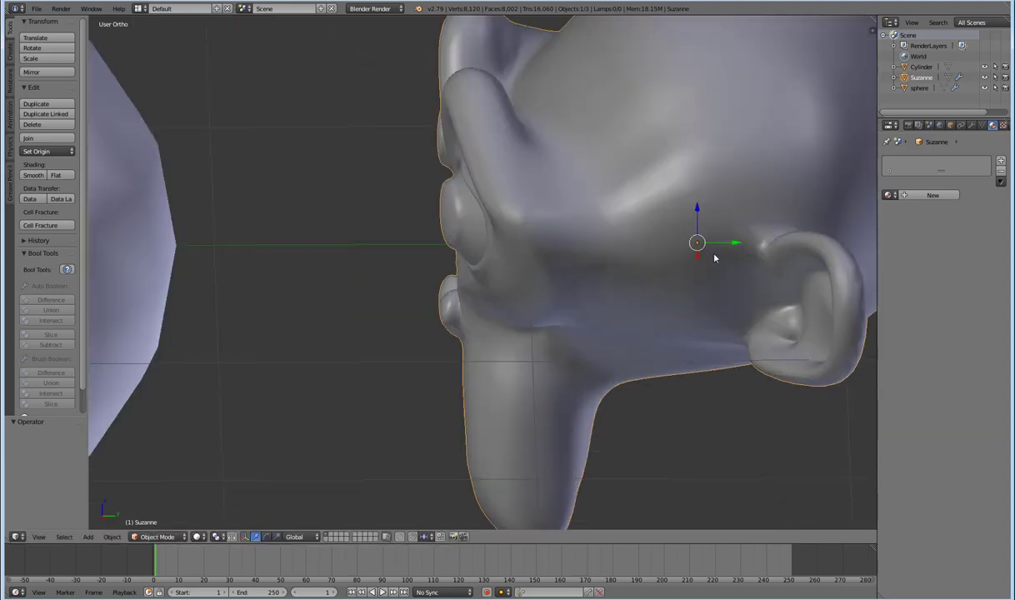
pyautogui.press('r')
pyautogui.press('r')
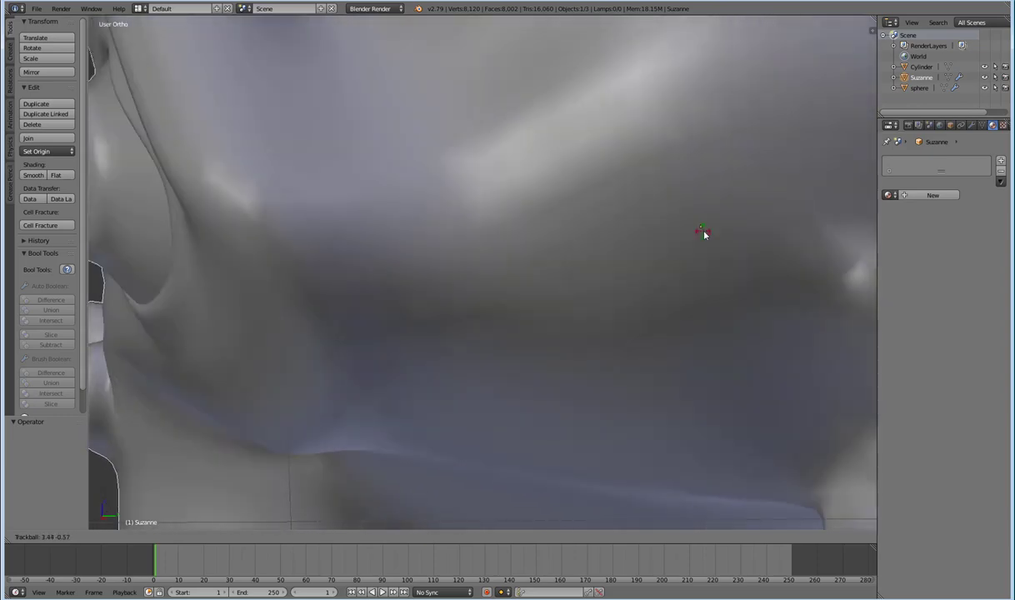
pyautogui.click(703, 233)
pyautogui.scroll(-10, 683, 250)
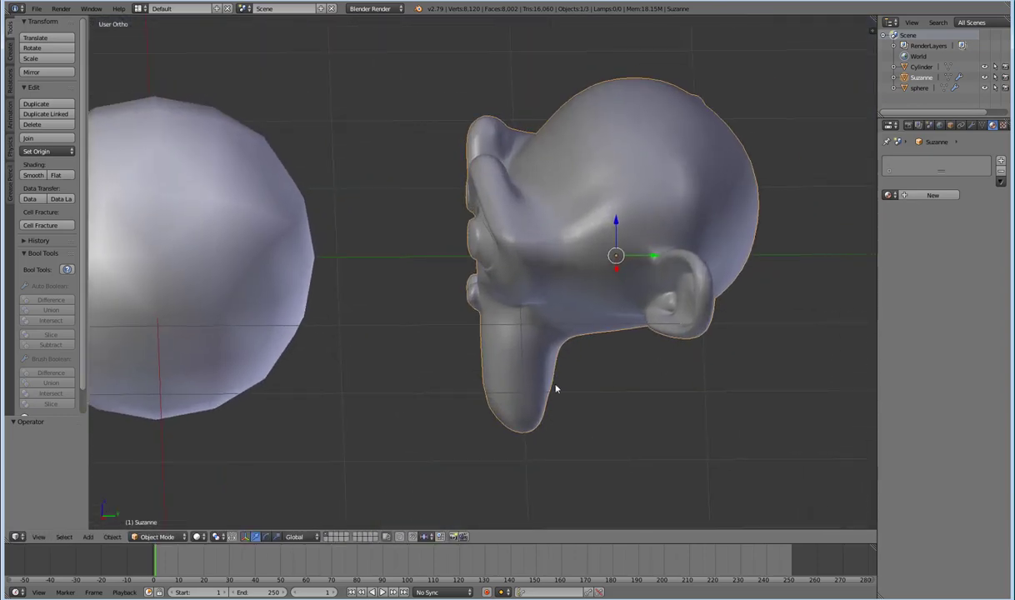
pyautogui.press('r')
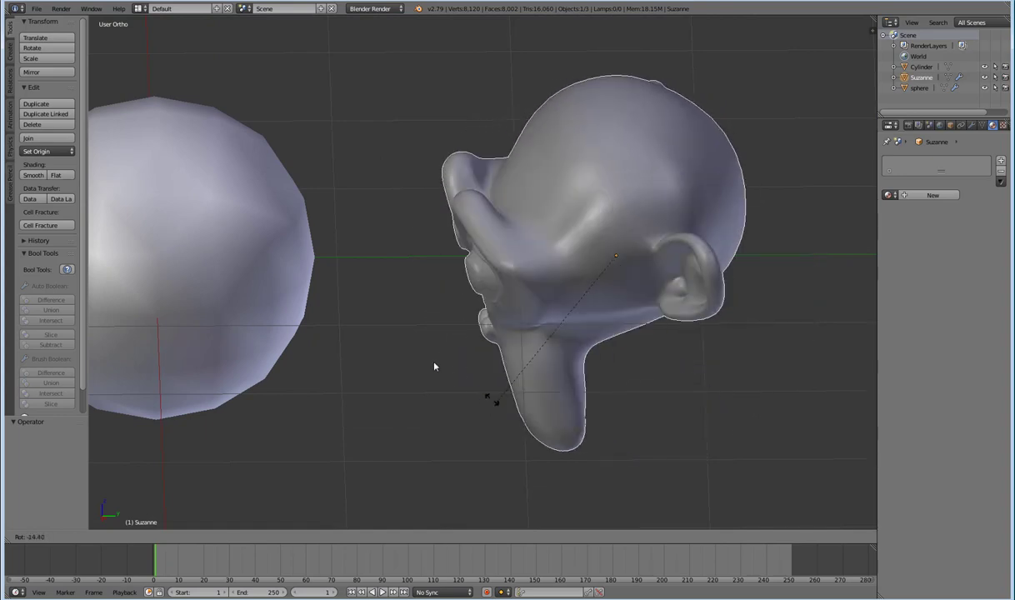
pyautogui.click(450, 349)
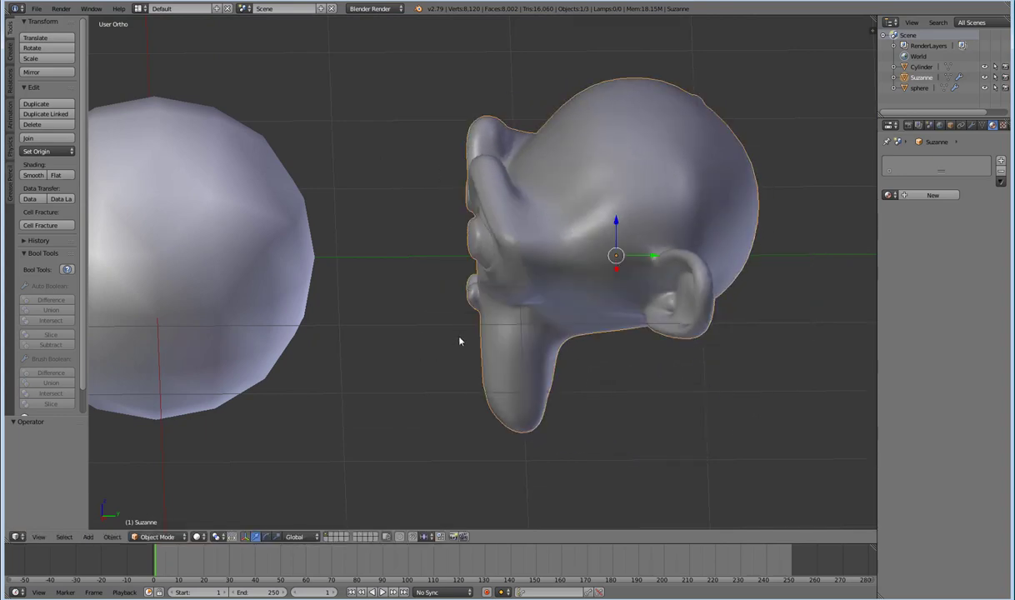
pyautogui.scroll(4, 640, 350)
pyautogui.scroll(-4, 652, 355)
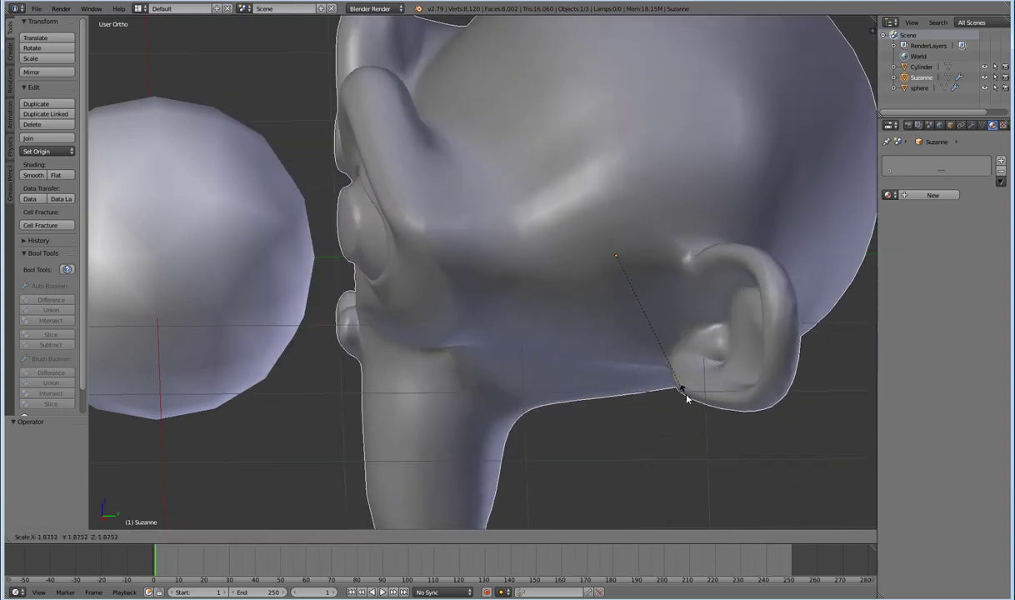
# - Orbit and zoom around Suzanne to bring its ear rim into view
pyautogui.moveTo(574, 319); pyautogui.dragTo(550, 367, button='middle')
pyautogui.scroll(3, 530, 301)
pyautogui.moveTo(531, 301); pyautogui.dragTo(599, 133, button='middle')
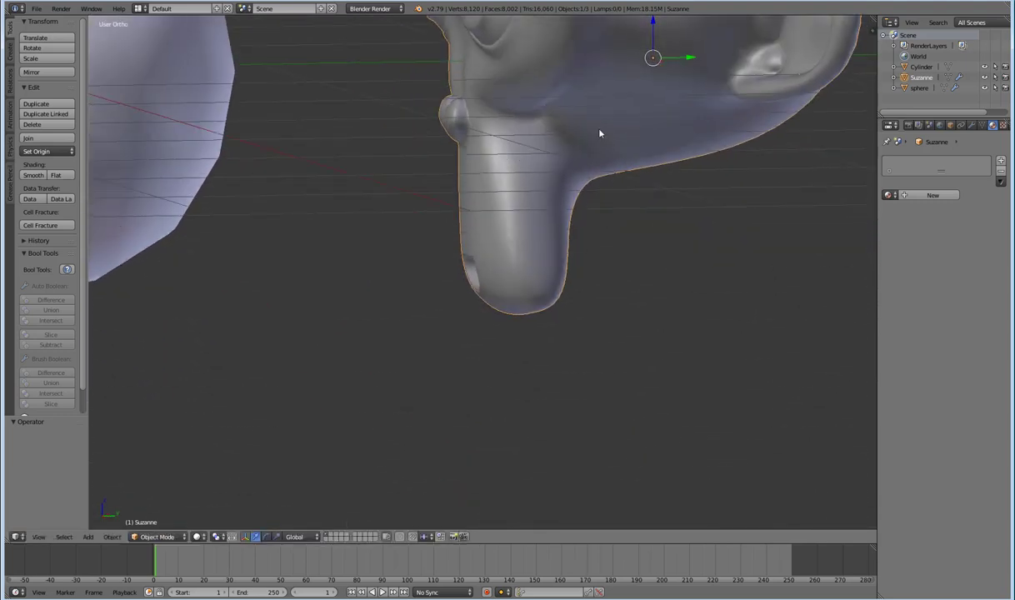
pyautogui.scroll(-4, 426, 283)
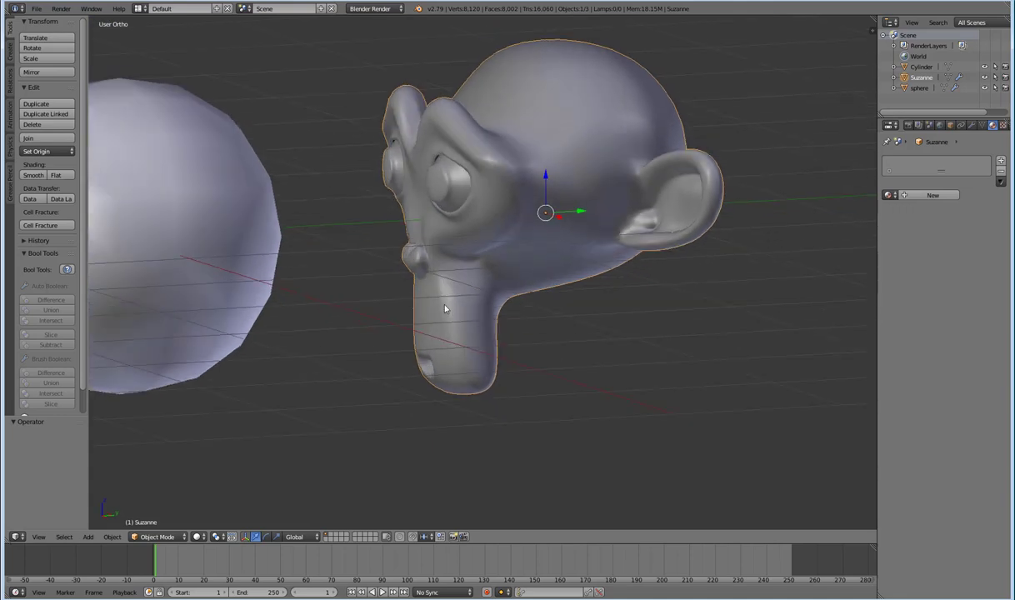
pyautogui.scroll(3, 633, 223)
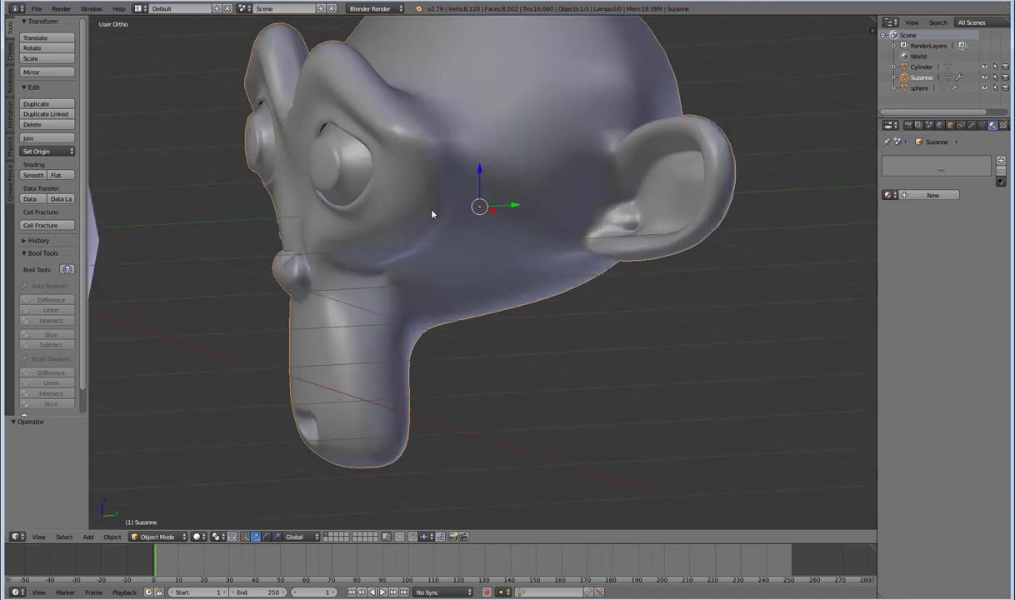
pyautogui.moveTo(431, 214); pyautogui.dragTo(858, 210, button='middle')
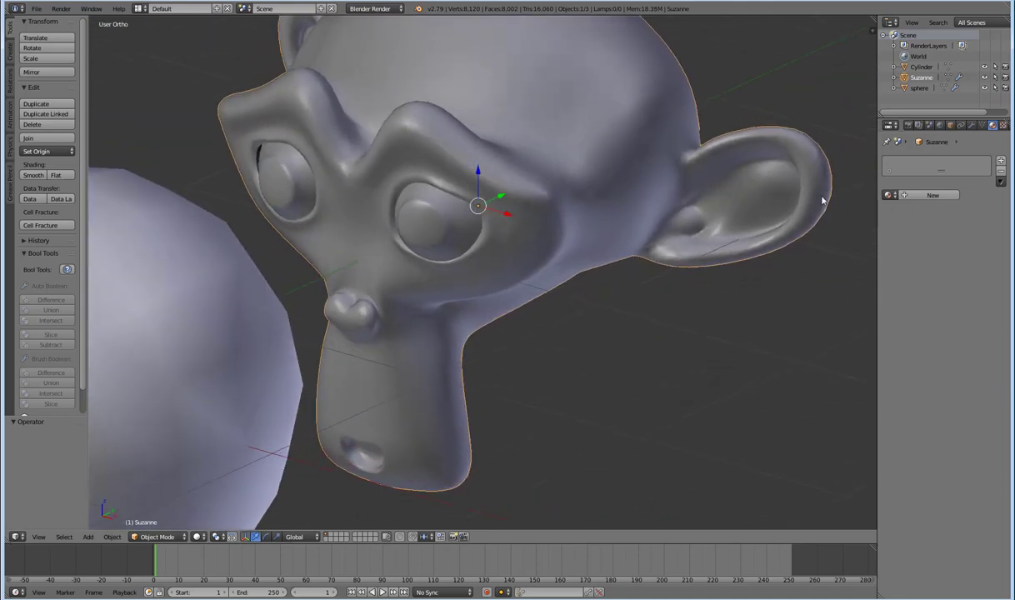
pyautogui.moveTo(733, 241); pyautogui.dragTo(692, 259, button='middle')
pyautogui.scroll(4, 696, 223)
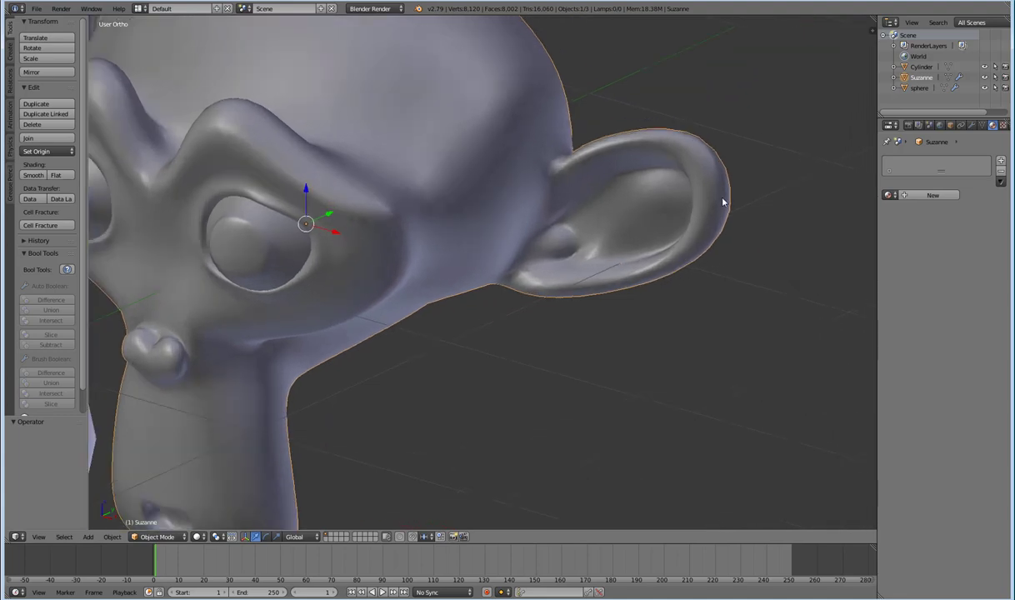
pyautogui.scroll(-4, 687, 211)
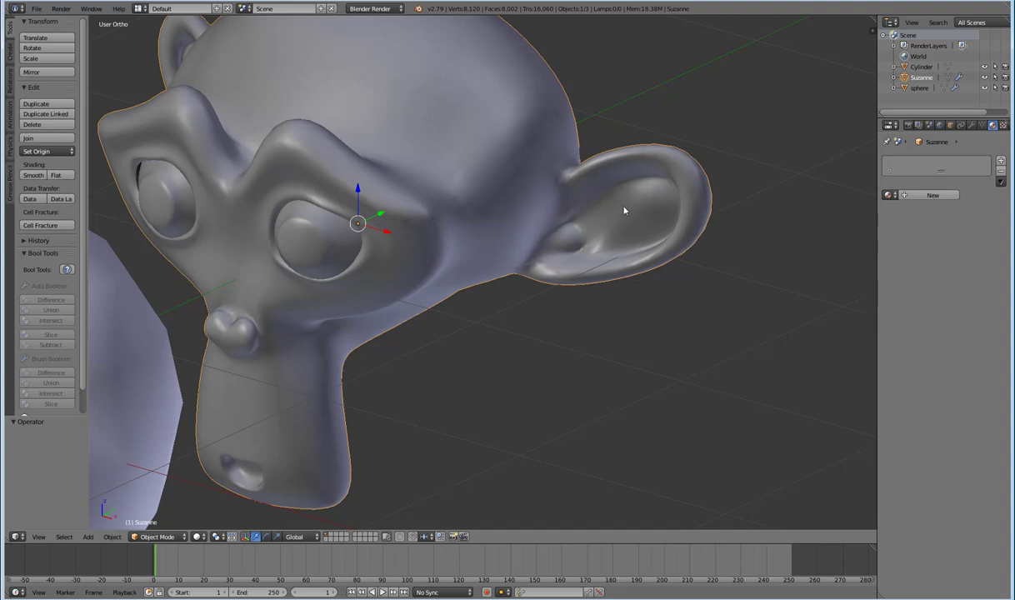
# - Set the 3D cursor on the outer rim of Suzanne's ear, adjusting its height
pyautogui.click(704, 173)
pyautogui.click(703, 216)
pyautogui.click(705, 195)
pyautogui.moveTo(721, 197); pyautogui.dragTo(536, 350, button='middle')
pyautogui.scroll(4, 488, 291)
pyautogui.scroll(-4, 459, 319)
pyautogui.moveTo(459, 318); pyautogui.dragTo(674, 211, button='middle')
pyautogui.scroll(4, 618, 227)
pyautogui.scroll(2, 619, 227)
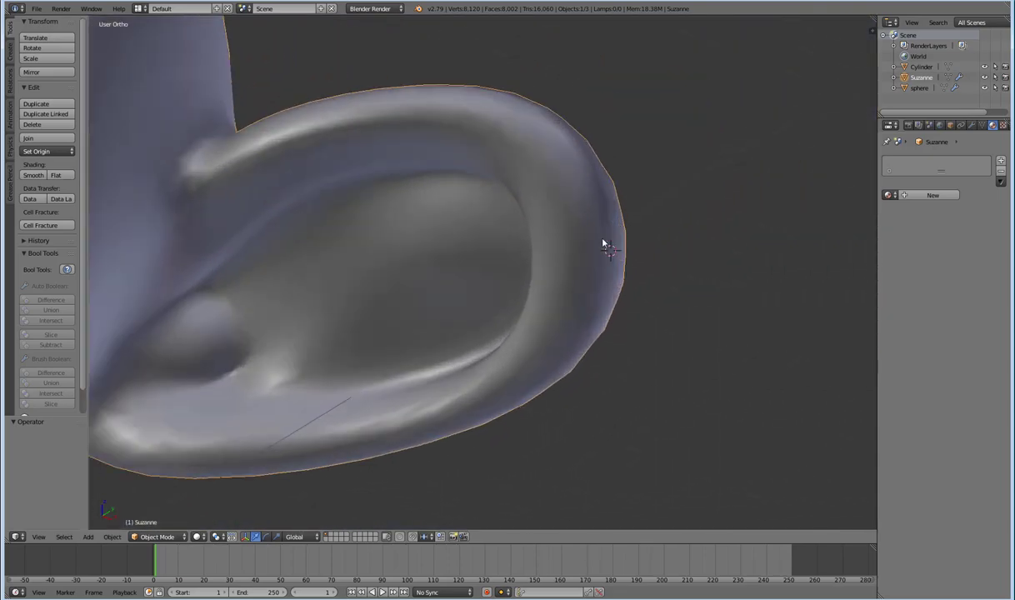
# - Toggle Suzanne's Edit Mode on and off while zooming in on the ear
pyautogui.press('Tab')
pyautogui.press('Tab')
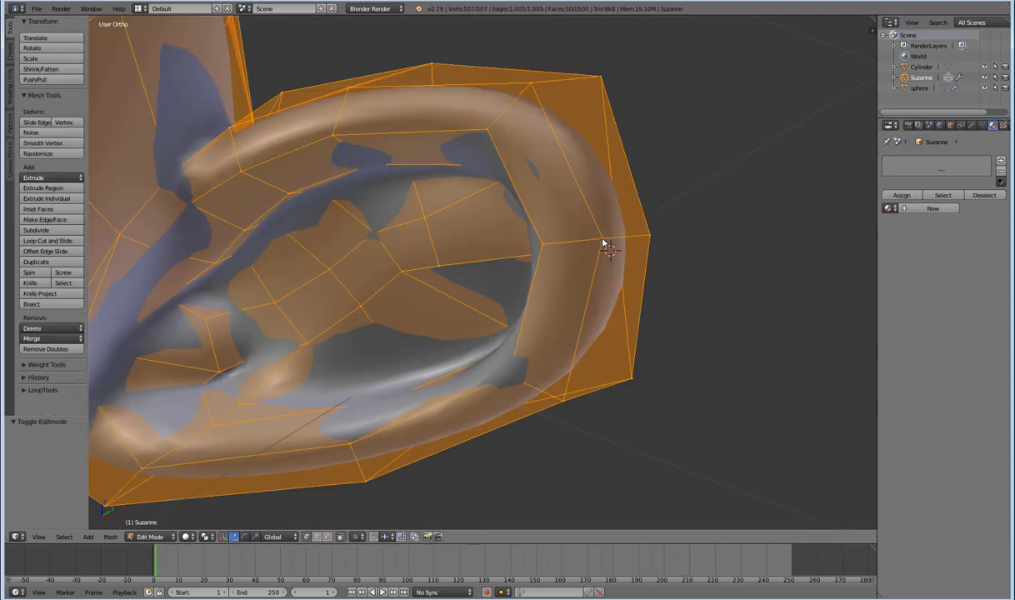
pyautogui.press('Tab')
pyautogui.press('Tab')
pyautogui.scroll(-2, 606, 243)
pyautogui.scroll(2, 606, 243)
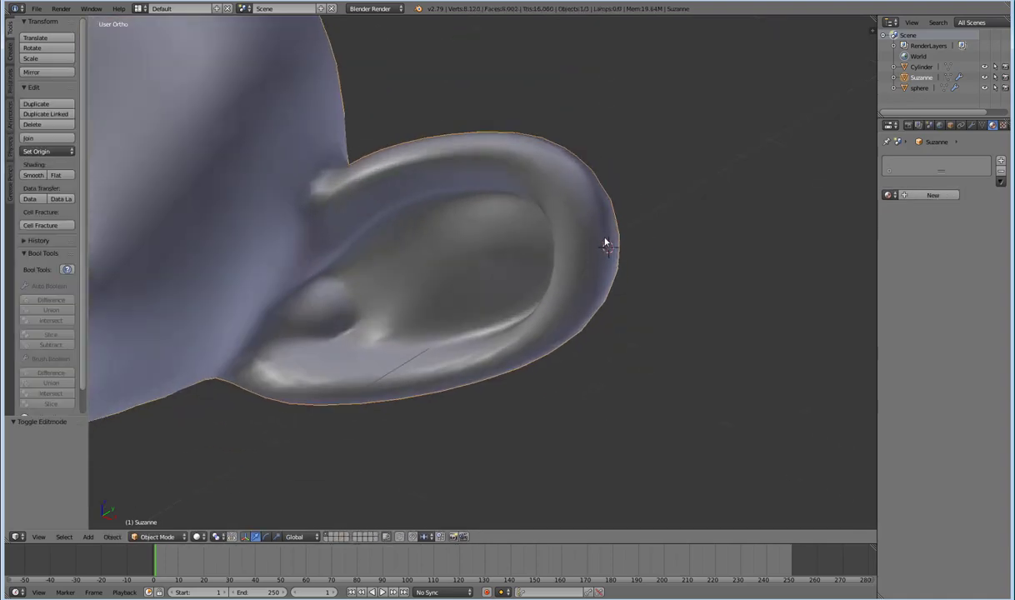
pyautogui.scroll(-3, 605, 243)
pyautogui.scroll(3, 596, 240)
pyautogui.press('Tab')
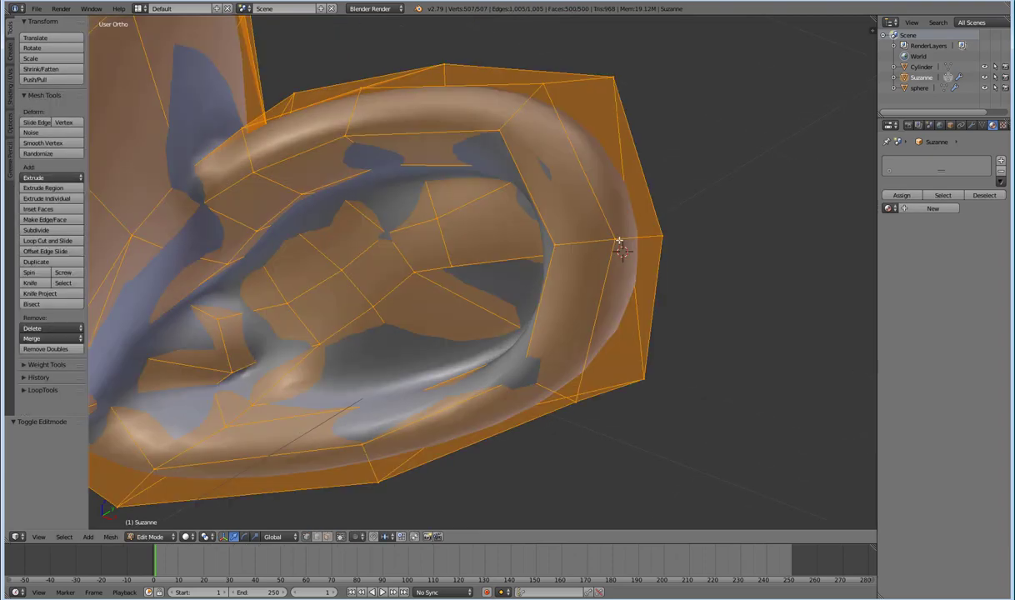
pyautogui.scroll(-2, 550, 242)
pyautogui.scroll(3, 562, 237)
# - Select the ear-tip vertex, snap the 3D cursor onto it with Cursor to Selected, and exit Edit Mode
pyautogui.rightClick(574, 236)
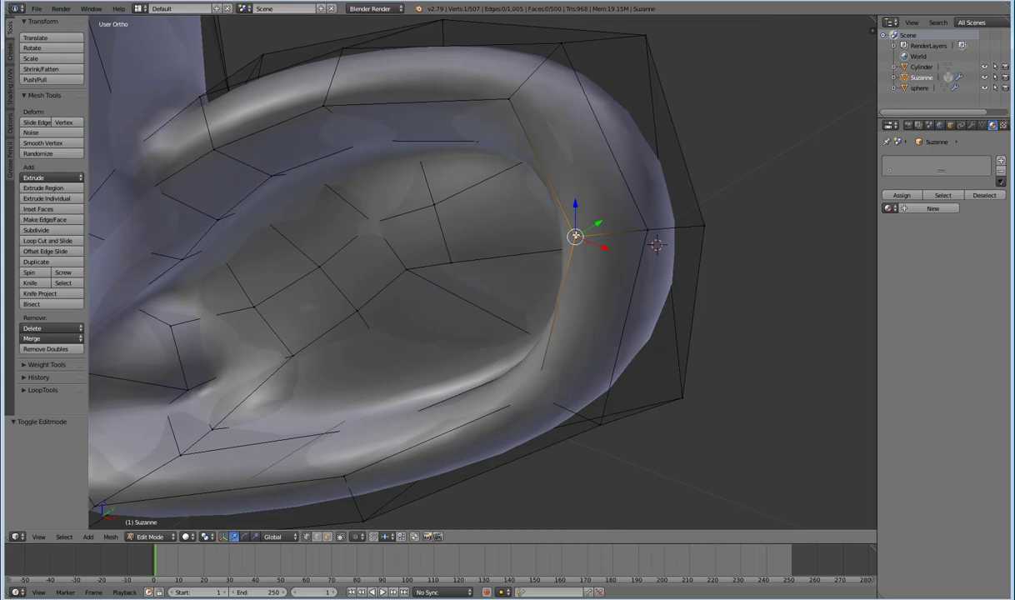
pyautogui.hotkey('shift', 's')
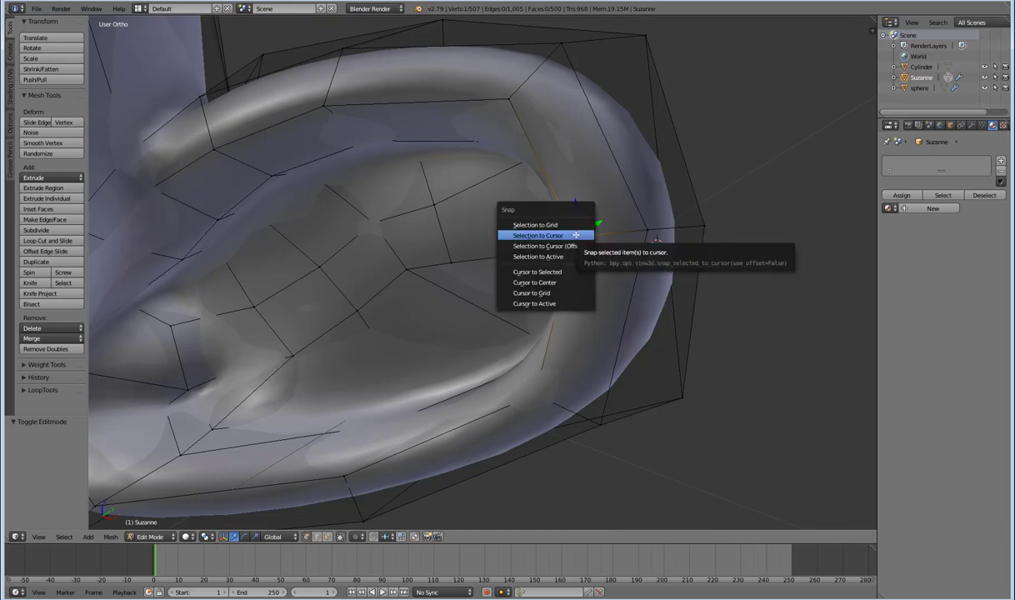
pyautogui.click(551, 273)
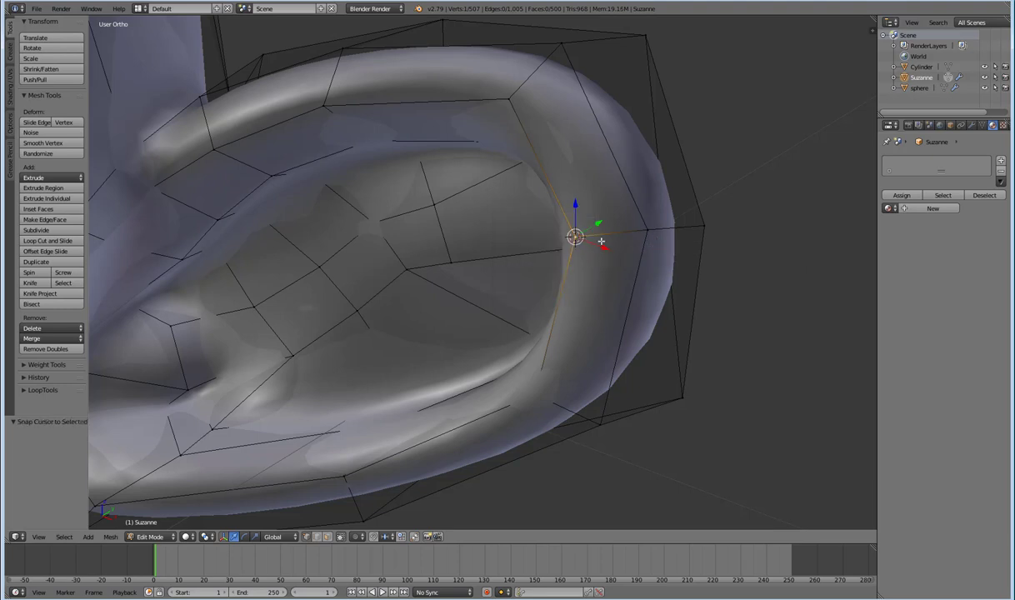
pyautogui.press('Tab')
pyautogui.scroll(-8, 598, 249)
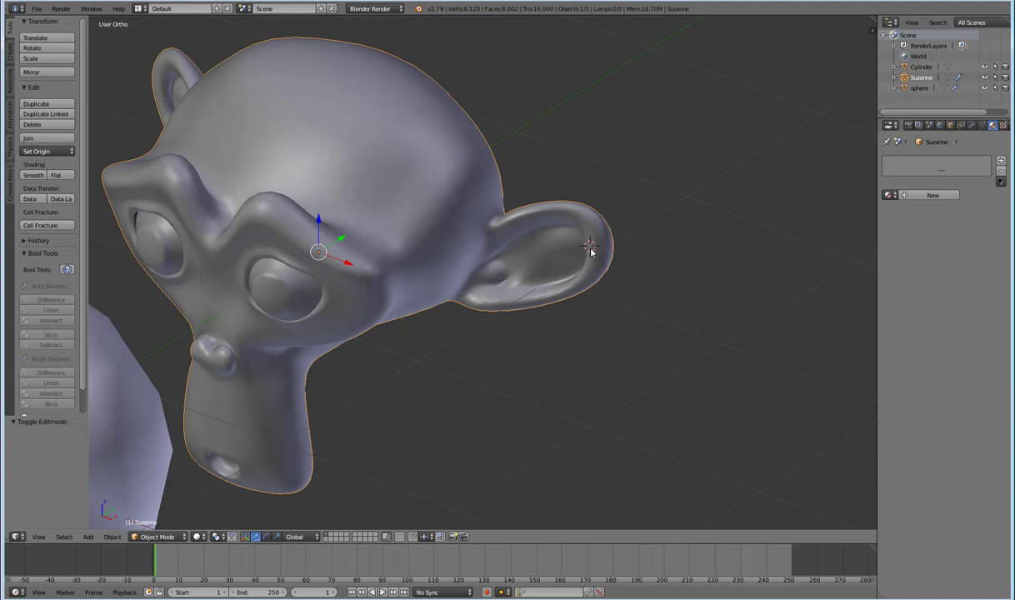
# - Widen the Tool Shelf so the Set Origin option names fit, then dismiss the options
pyautogui.hotkey('ctrl', 'shift', 'alt', 'c')
pyautogui.moveTo(85, 131); pyautogui.dragTo(125, 131)
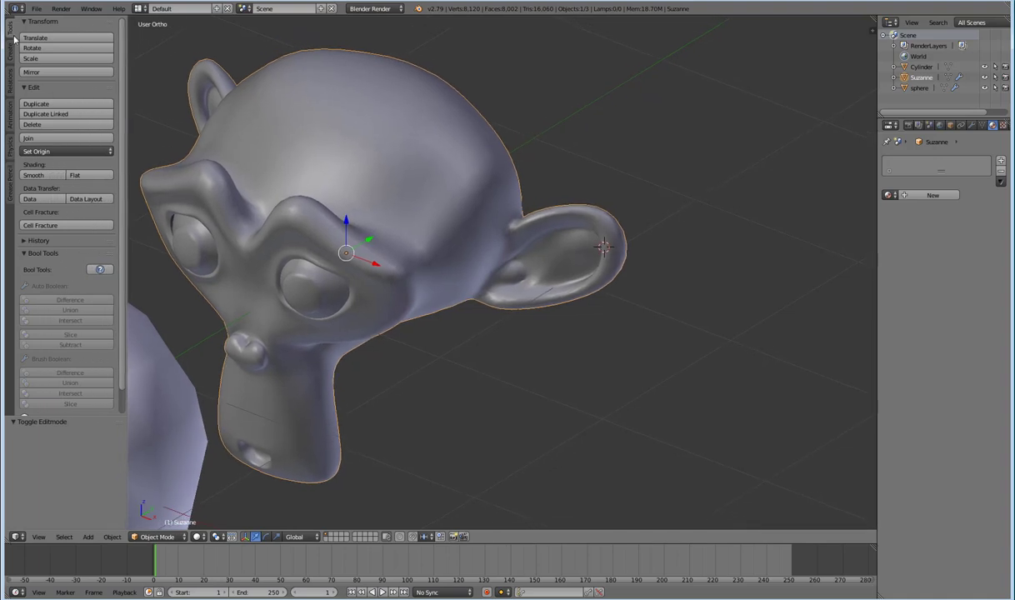
pyautogui.click(68, 155)
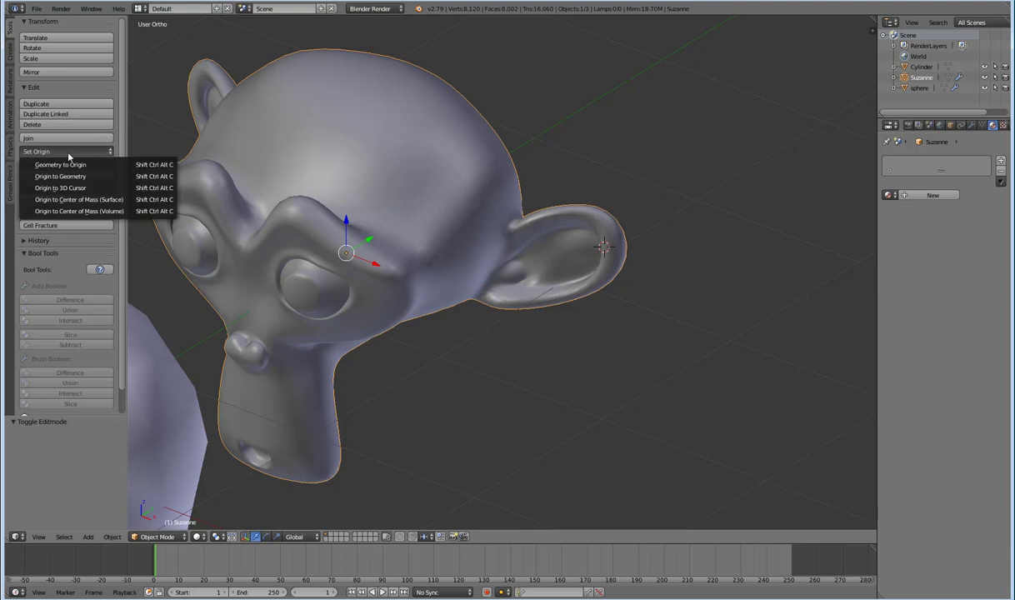
pyautogui.click(60, 176)
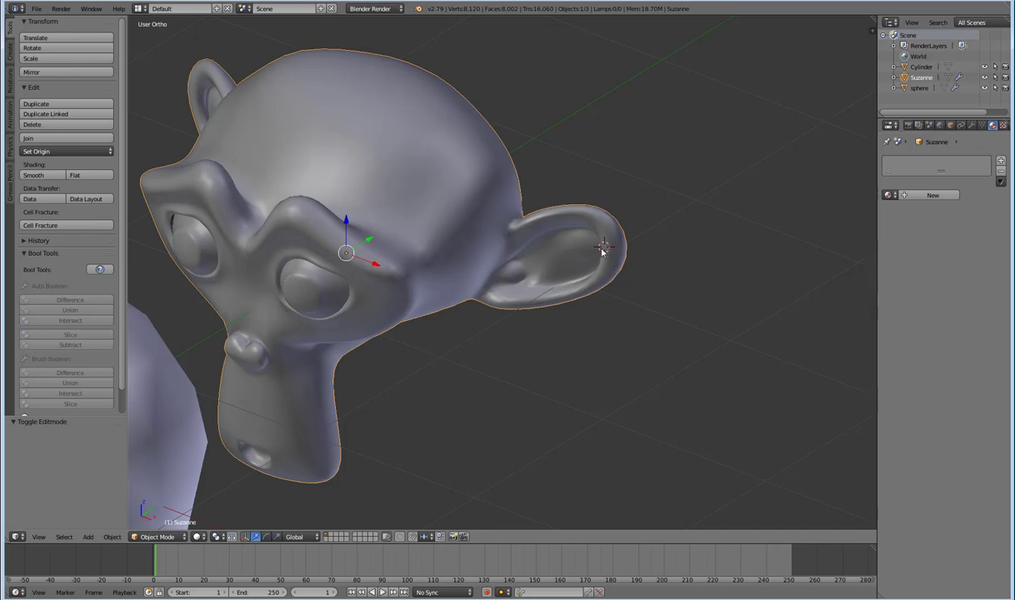
# - Set Suzanne's origin to the 3D cursor at its ear tip and rotate around it
pyautogui.hotkey('ctrl', 'shift', 'alt', 'c')
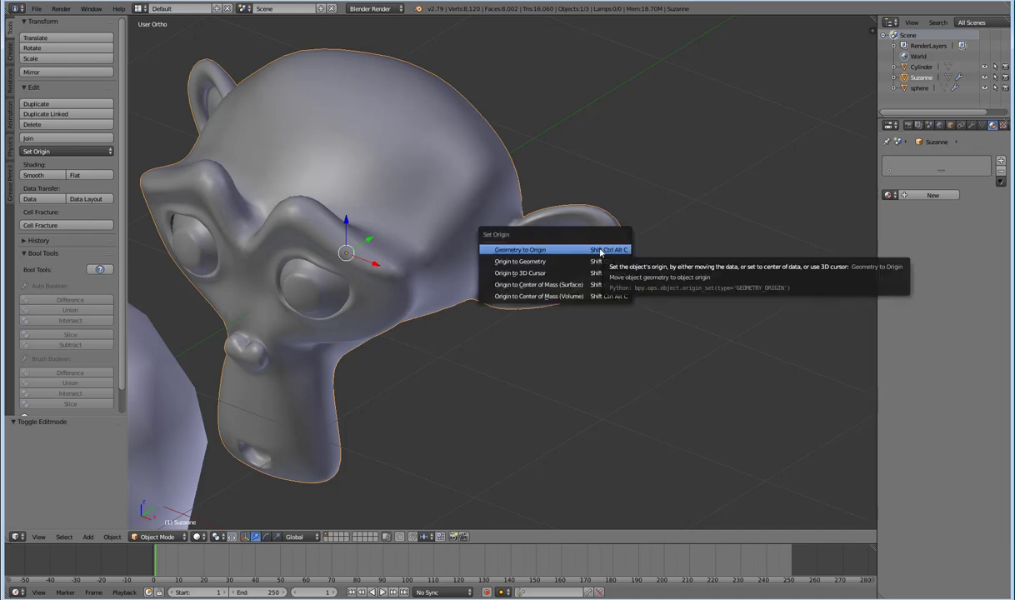
pyautogui.click(546, 274)
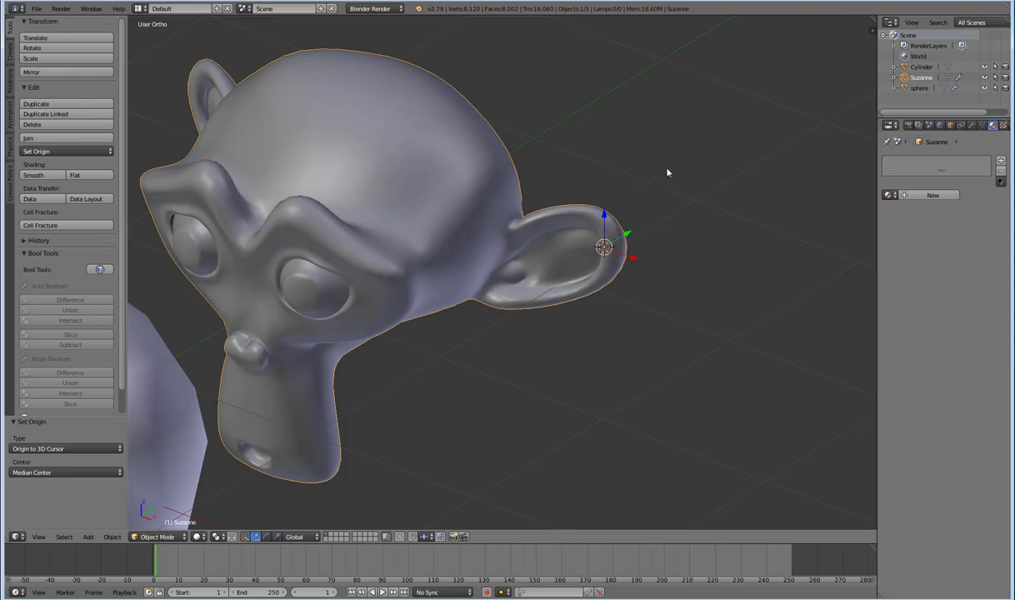
pyautogui.press('r')
pyautogui.press('r')
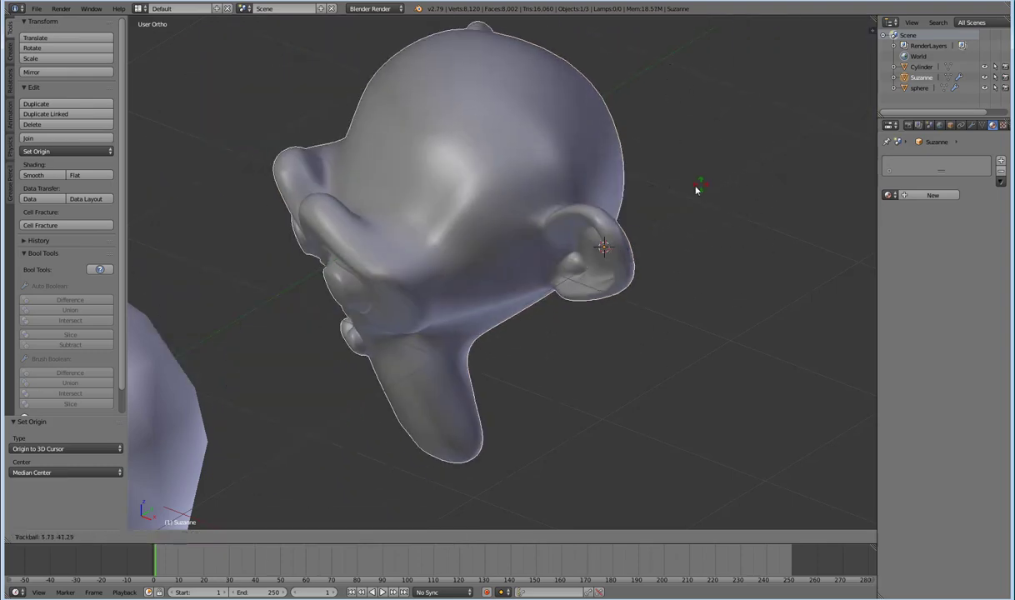
pyautogui.rightClick(711, 147)
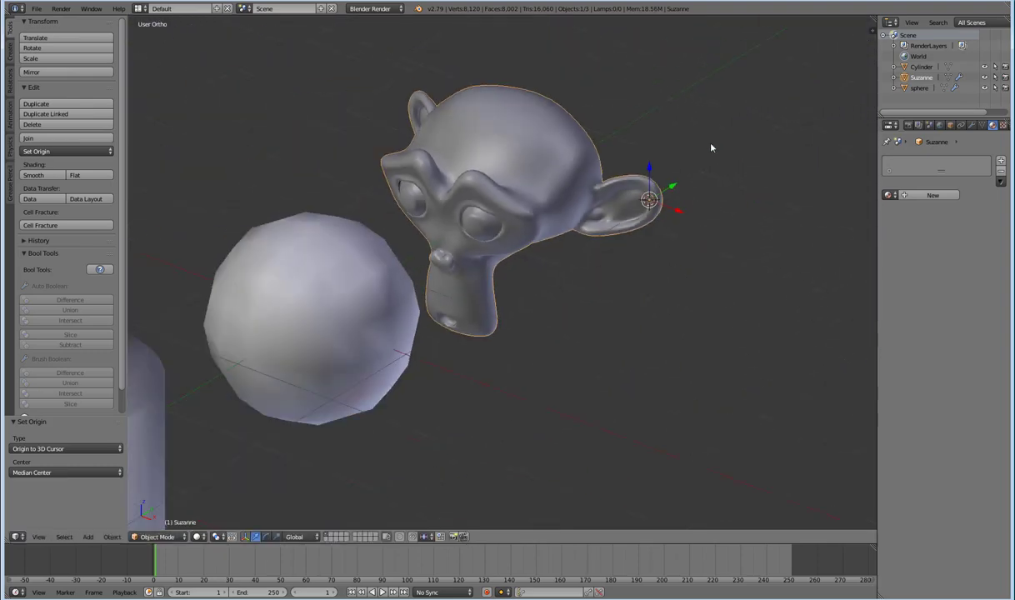
pyautogui.moveTo(710, 147); pyautogui.dragTo(725, 250, button='middle')
pyautogui.press('r')
pyautogui.press('r')
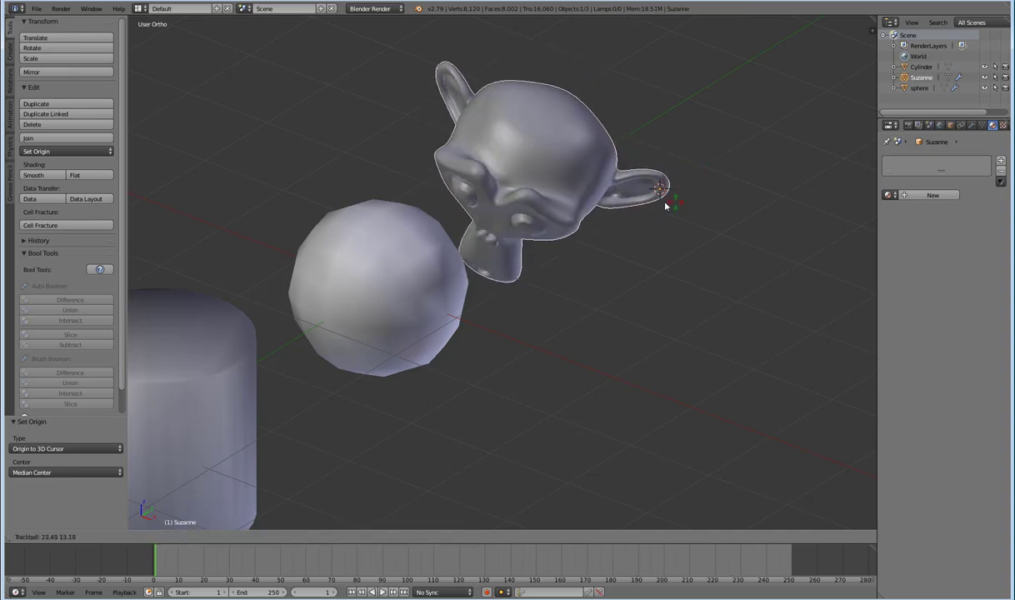
pyautogui.rightClick(666, 206)
pyautogui.scroll(4, 662, 191)
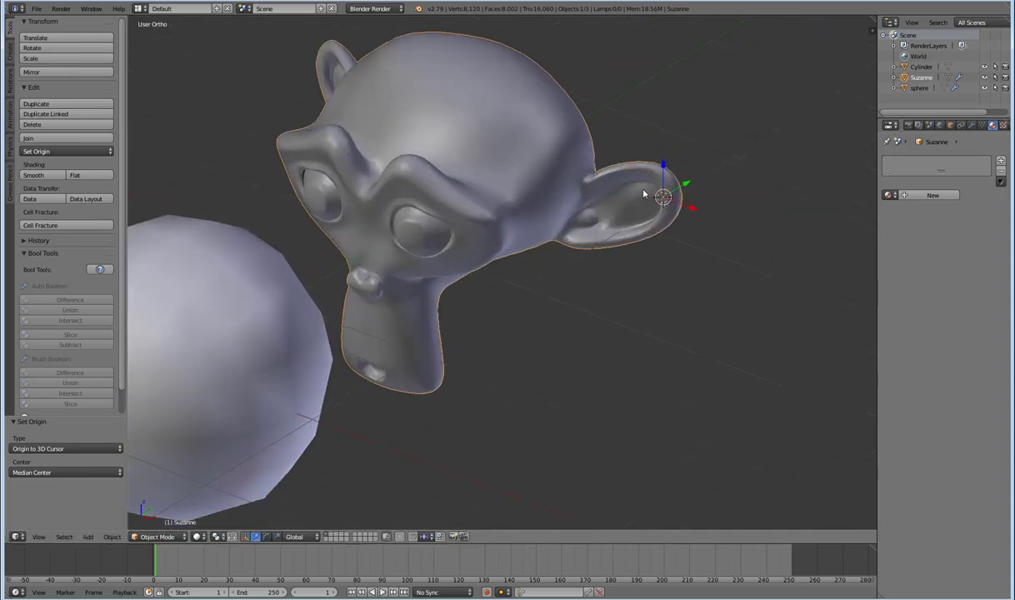
pyautogui.hotkey('shift', 's')
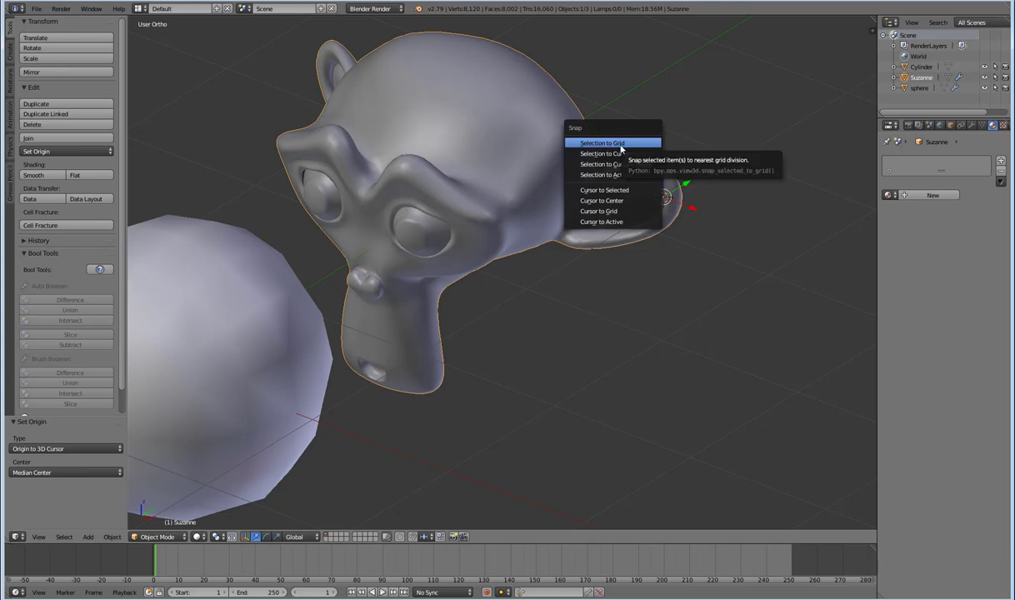
pyautogui.scroll(-3, 620, 310)
pyautogui.scroll(-2, 621, 310)
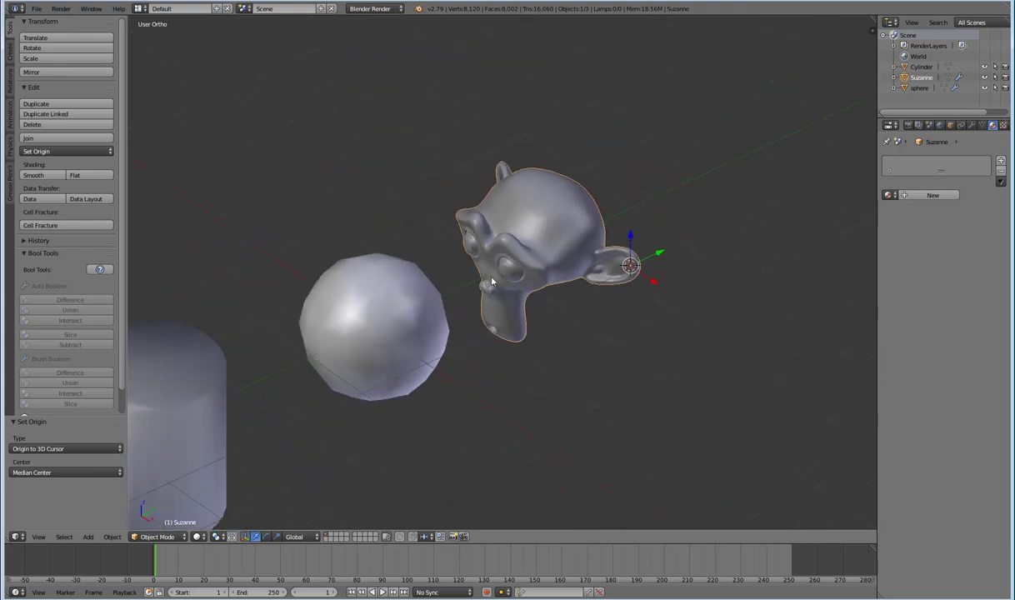
# - Move the sphere up above the other objects, near the top of the view
pyautogui.rightClick(365, 319)
pyautogui.press('g')
pyautogui.click(438, 67)
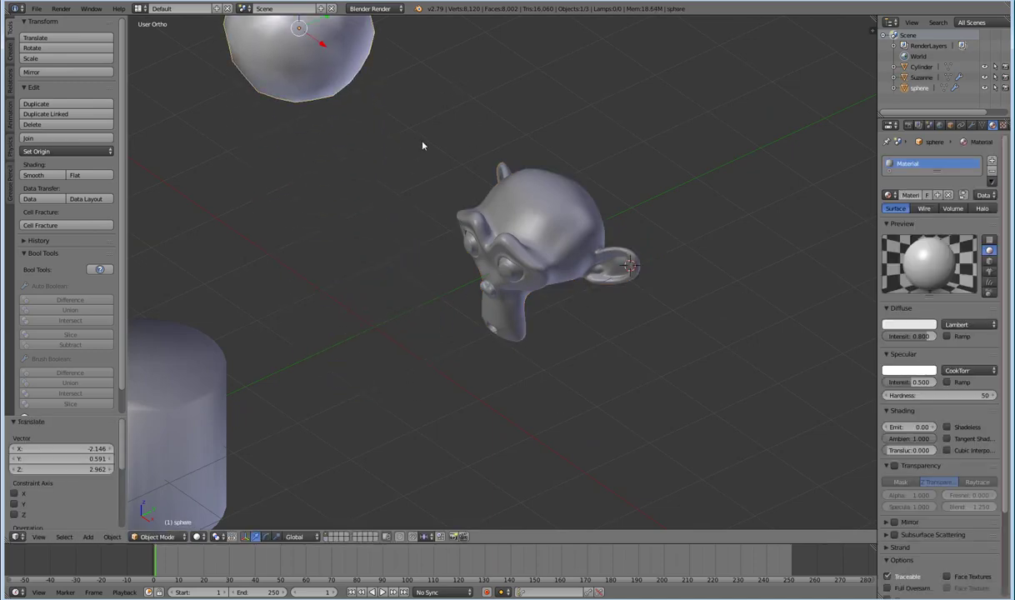
pyautogui.keyDown('shift'); pyautogui.moveTo(430, 160); pyautogui.dragTo(466, 223, button='middle'); pyautogui.keyUp('shift')
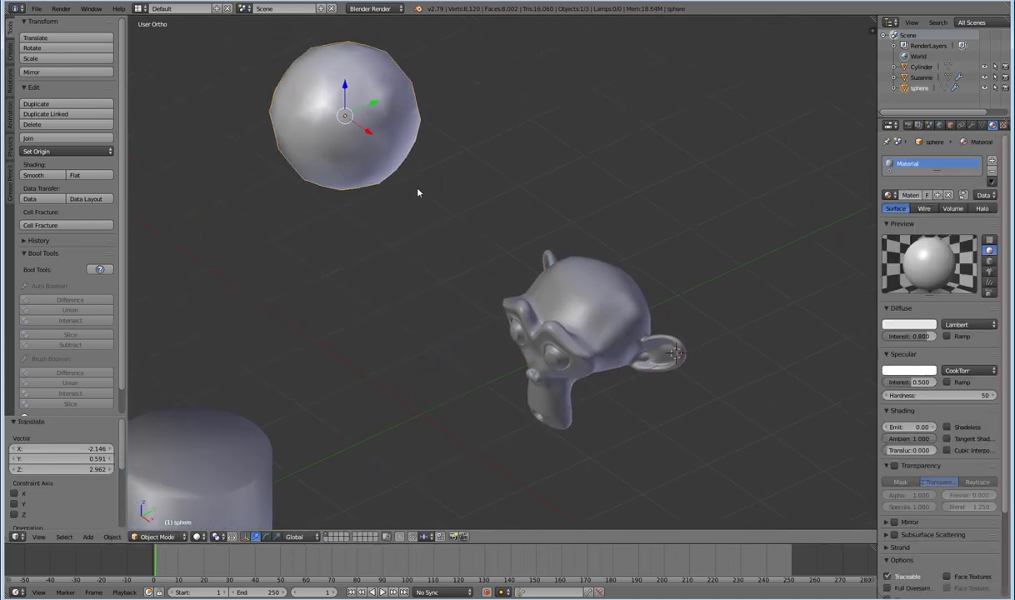
# - Snap the sphere to the nearest grid point with Selection to Grid
pyautogui.hotkey('shift', 's')
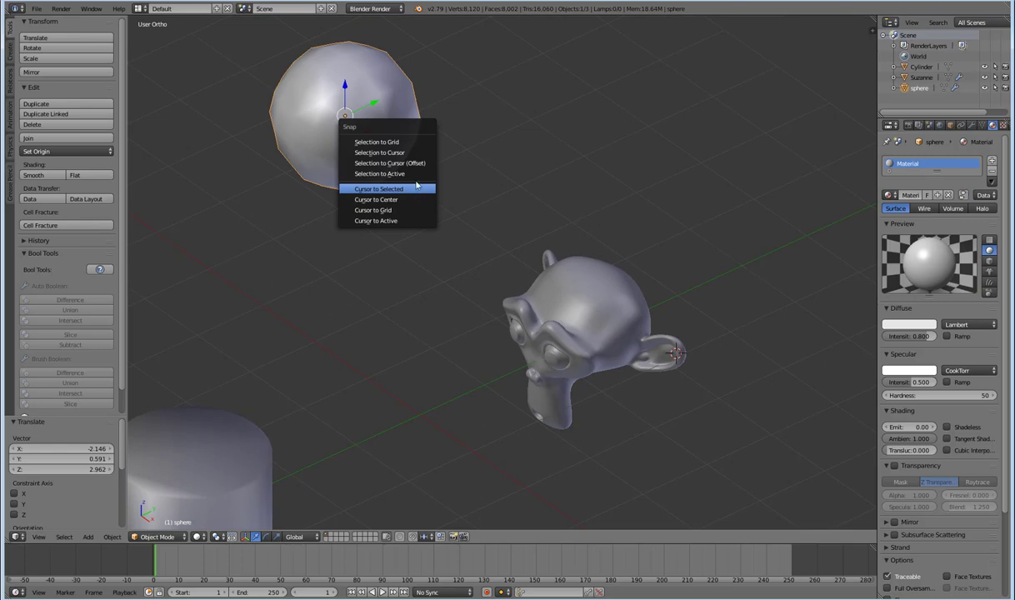
pyautogui.click(391, 145)
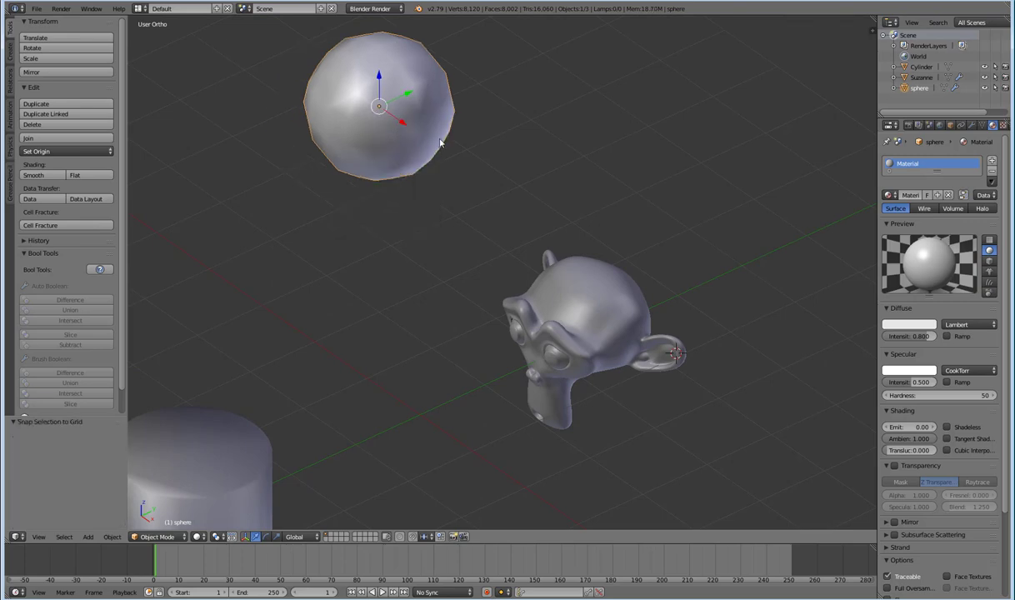
pyautogui.scroll(-2, 431, 148)
pyautogui.moveTo(431, 148); pyautogui.dragTo(476, 159, button='middle')
# - Switch to top view in wireframe display and zoom in on the sphere
pyautogui.press('KP_7')
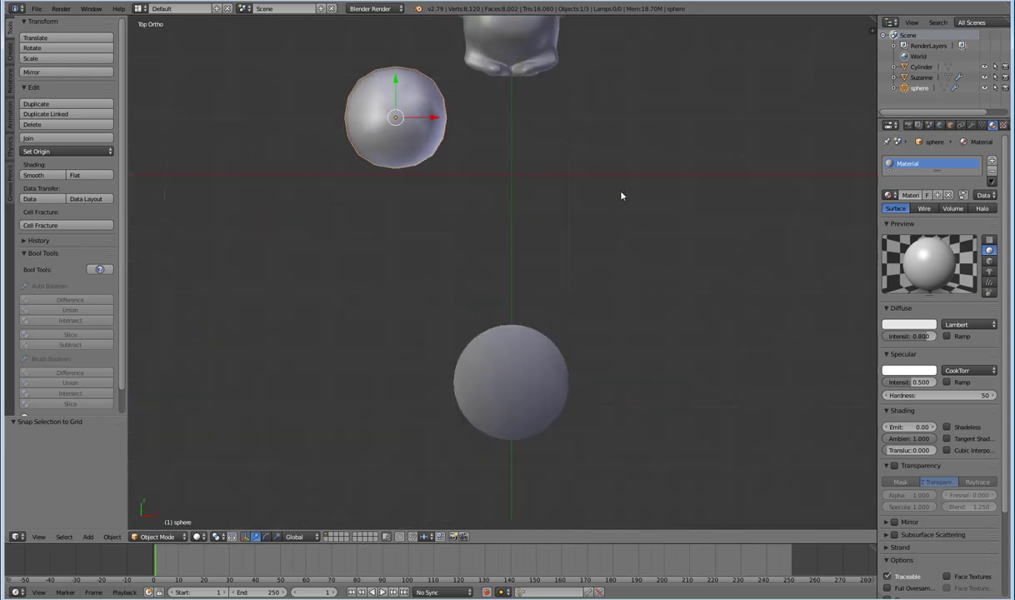
pyautogui.scroll(6, 409, 175)
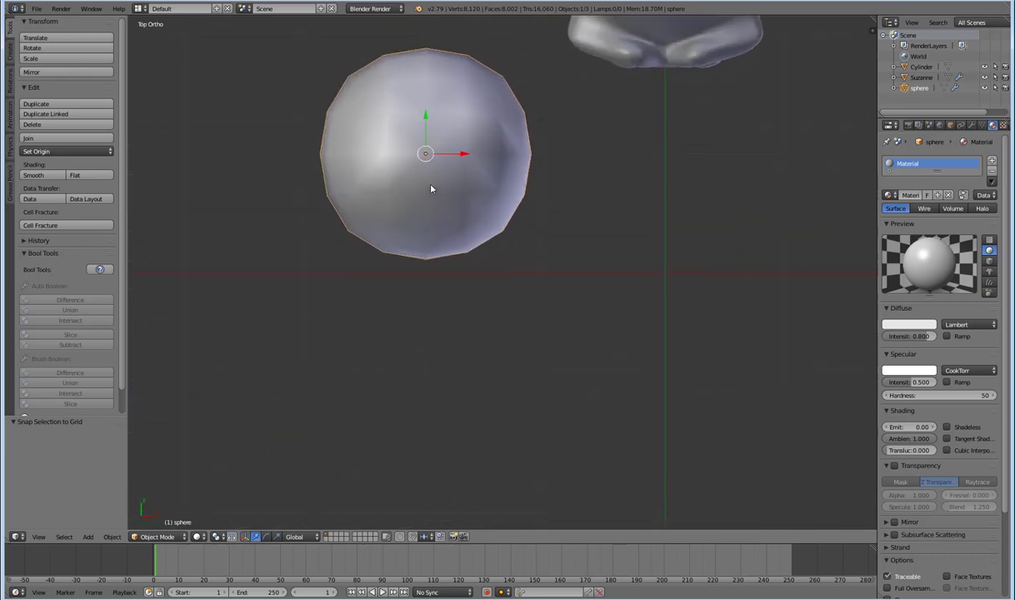
pyautogui.press('z')
pyautogui.scroll(1, 427, 202)
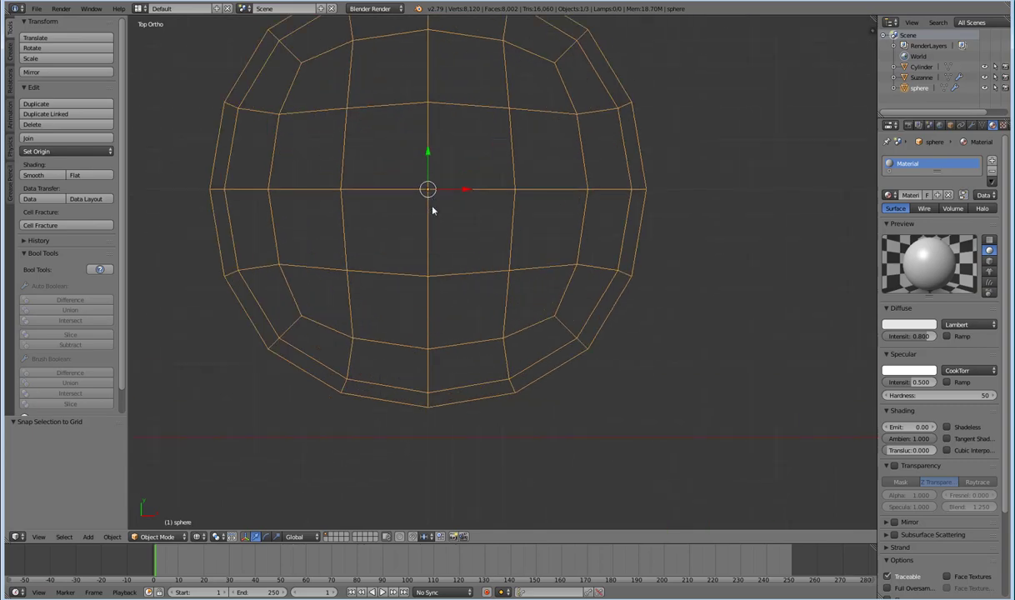
pyautogui.scroll(7, 432, 210)
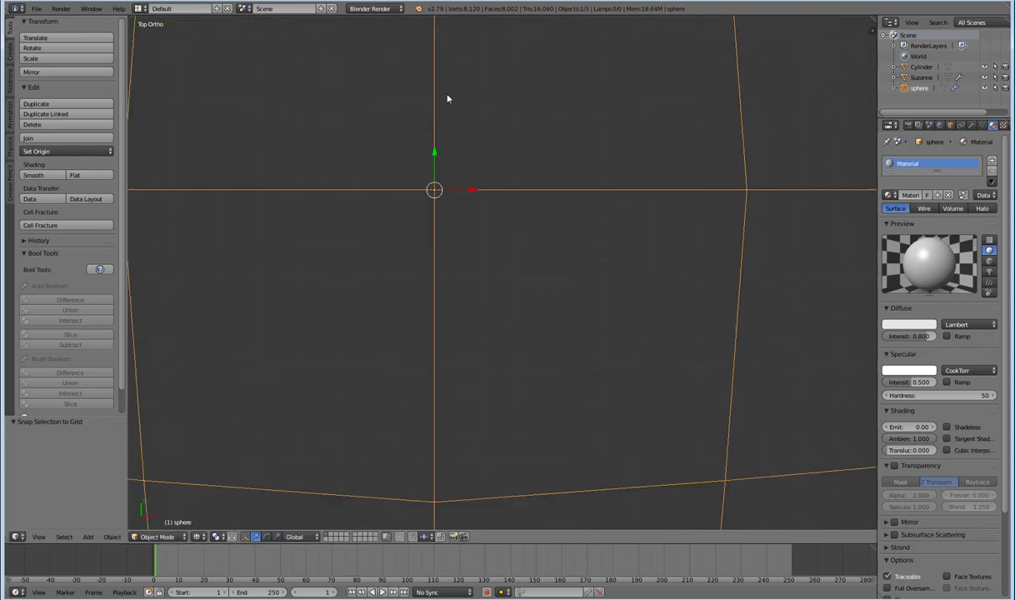
pyautogui.scroll(-3, 451, 182)
pyautogui.scroll(4, 447, 191)
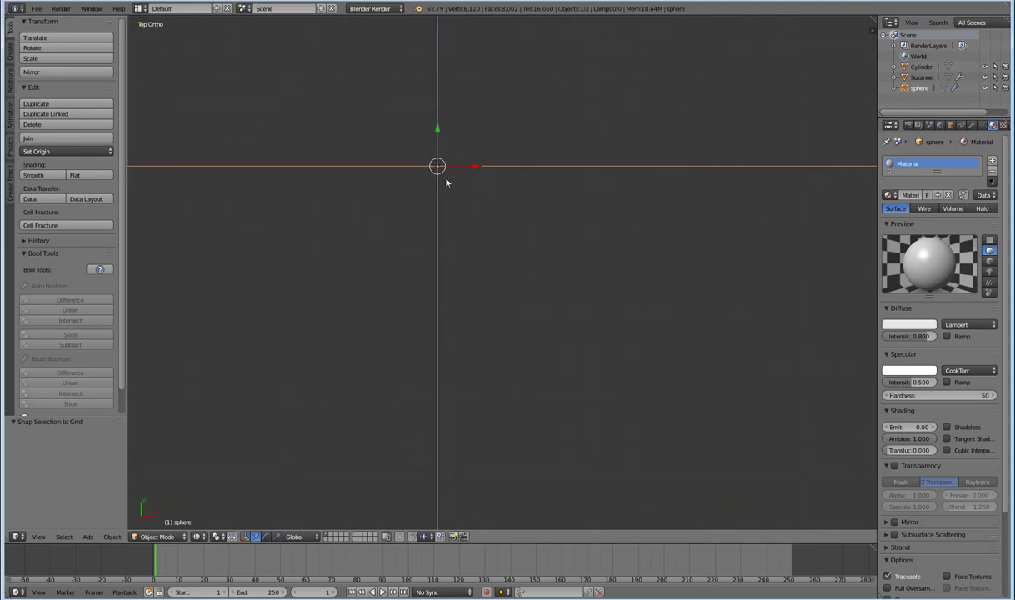
pyautogui.scroll(-3, 447, 181)
pyautogui.scroll(3, 450, 186)
# - Nudge the sphere slightly off the grid, then snap it back with Selection to Grid
pyautogui.press('g')
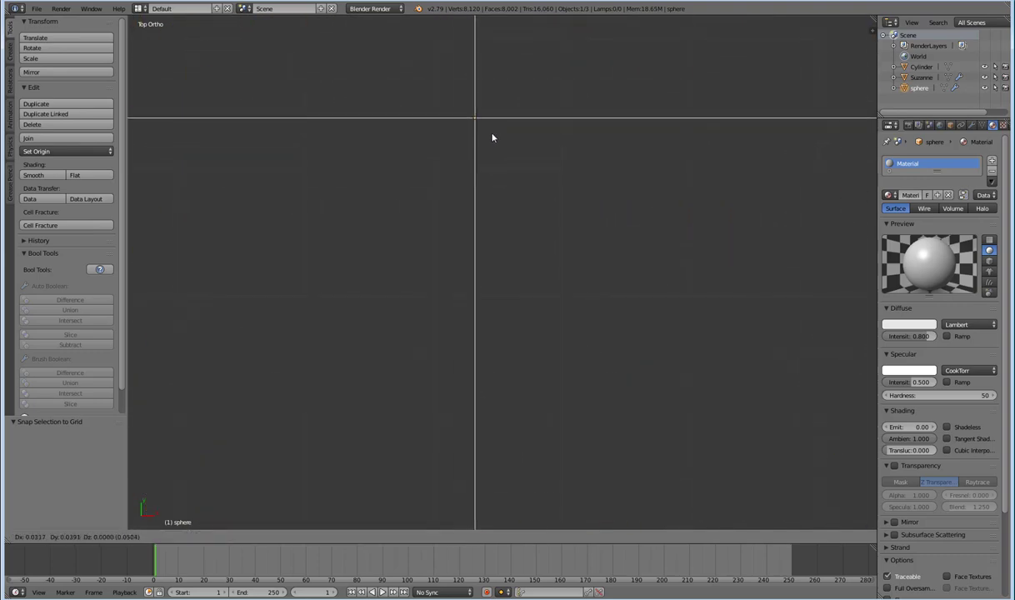
pyautogui.click(515, 116)
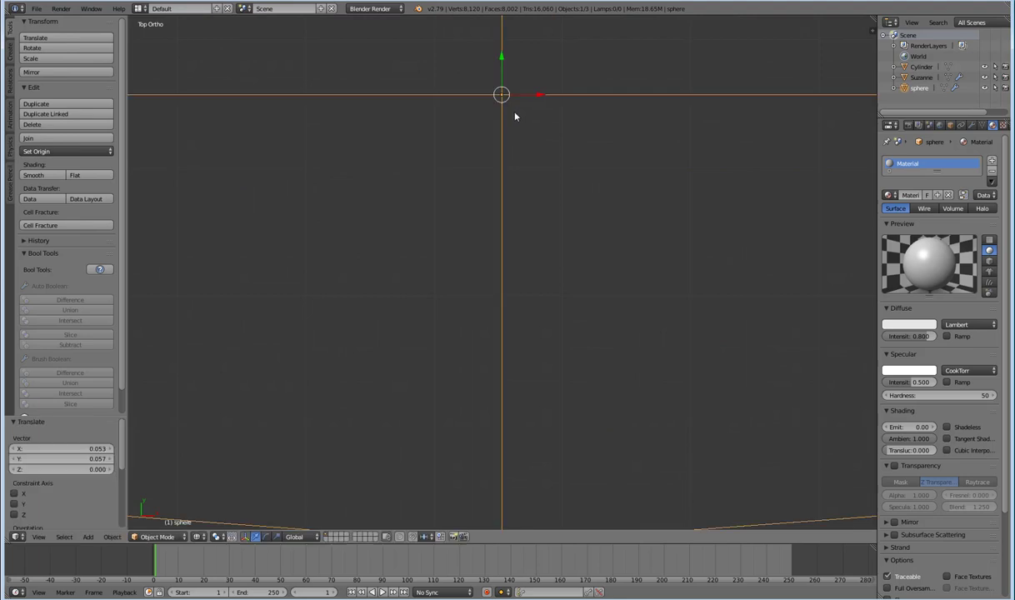
pyautogui.scroll(-3, 508, 138)
pyautogui.scroll(3, 506, 139)
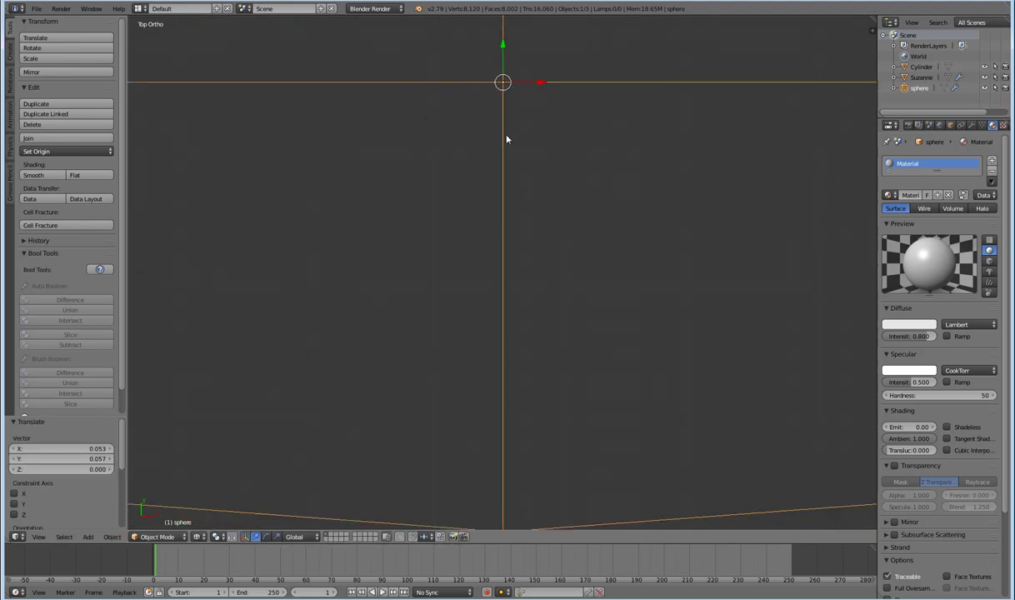
pyautogui.hotkey('shift', 's')
pyautogui.click(506, 138)
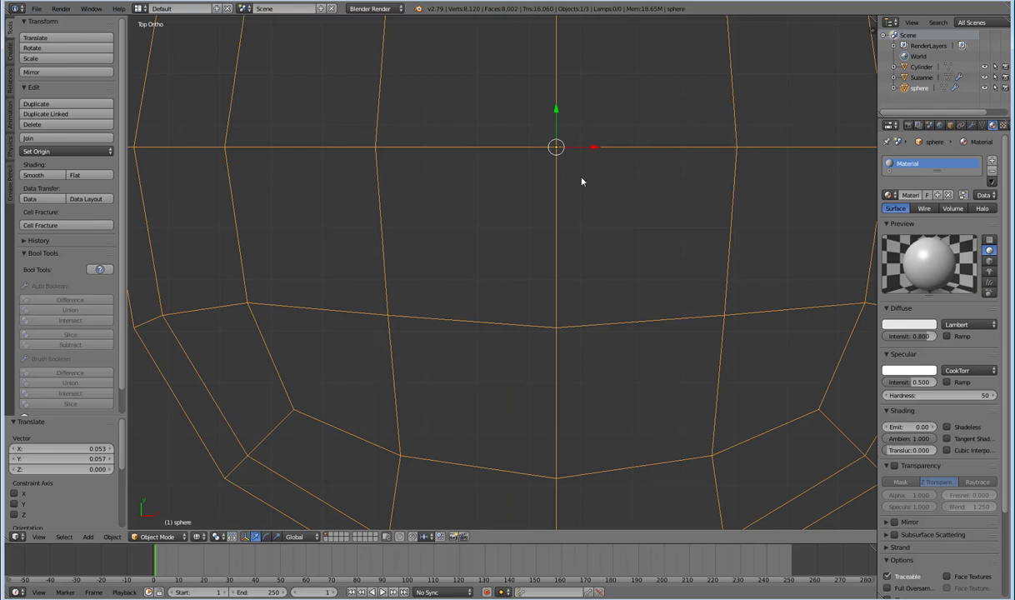
pyautogui.scroll(6, 558, 149)
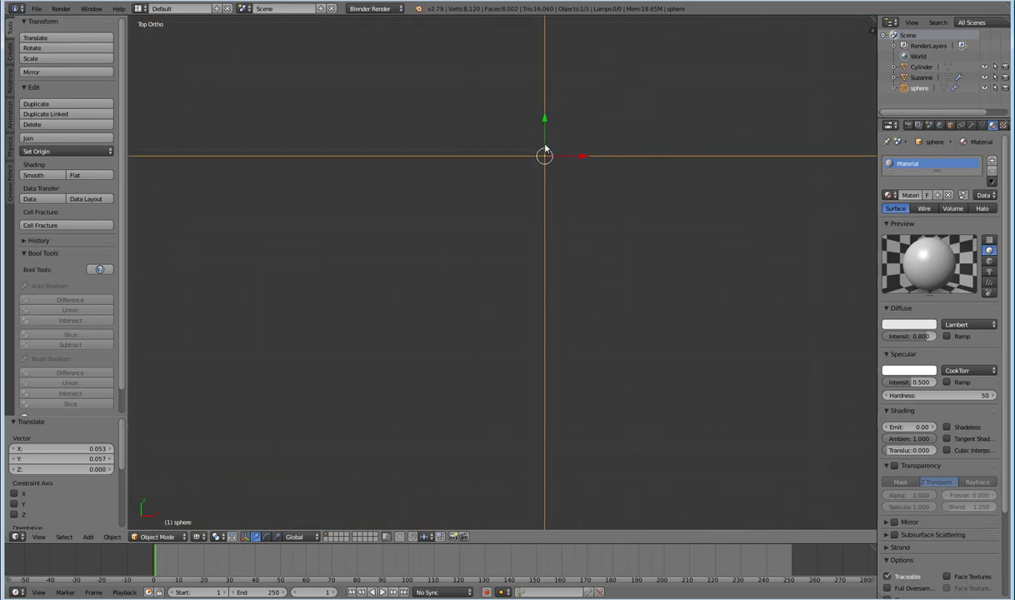
pyautogui.scroll(2, 551, 161)
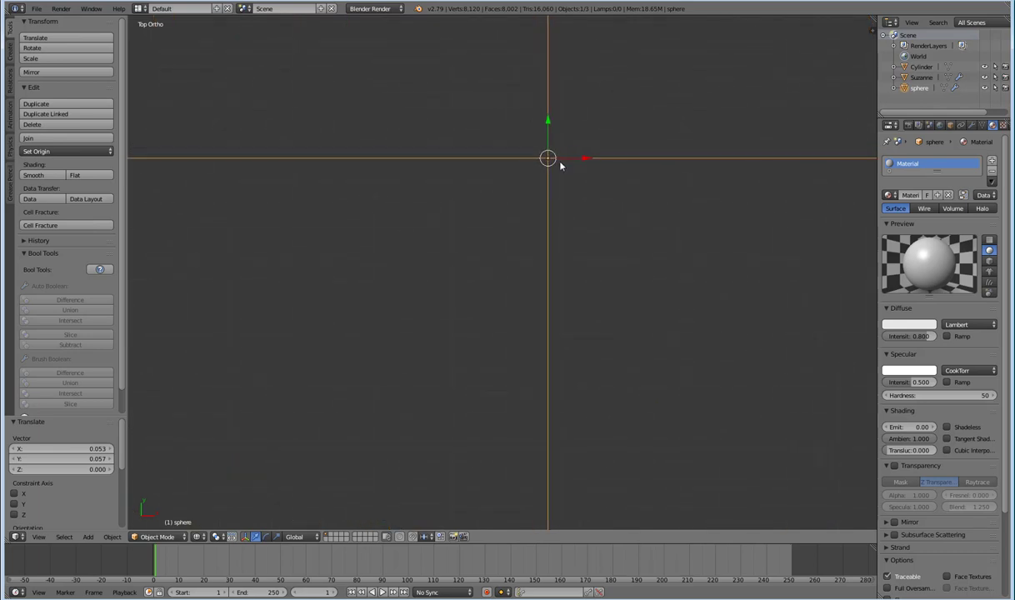
# - Offset the sphere again and snap it back onto the grid, viewing it at an angle
pyautogui.press('g')
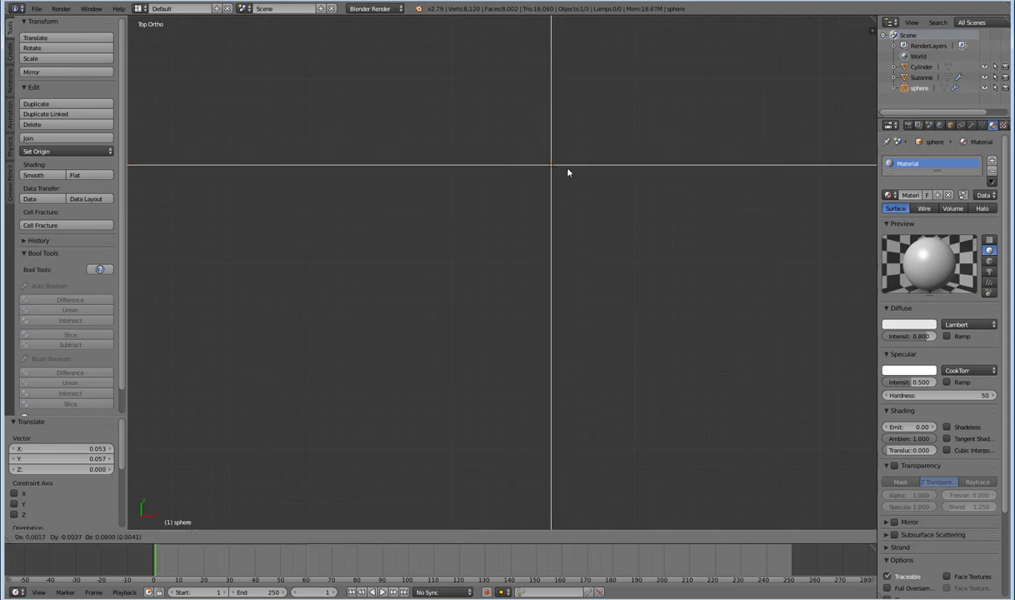
pyautogui.click(568, 172)
pyautogui.keyDown('shift'); pyautogui.moveTo(568, 172); pyautogui.dragTo(494, 219, button='middle'); pyautogui.keyUp('shift')
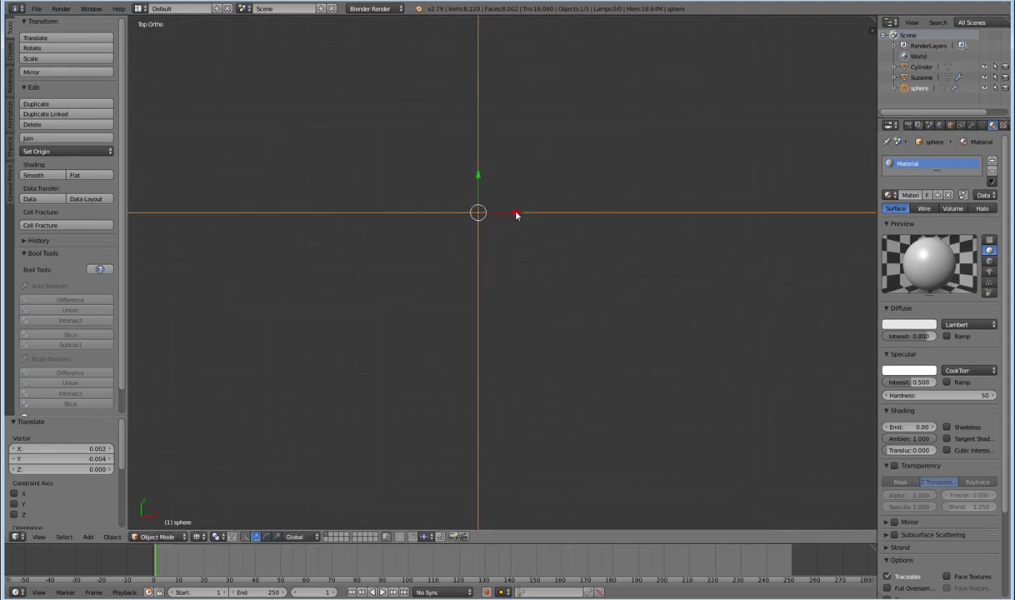
pyautogui.hotkey('shift', 's')
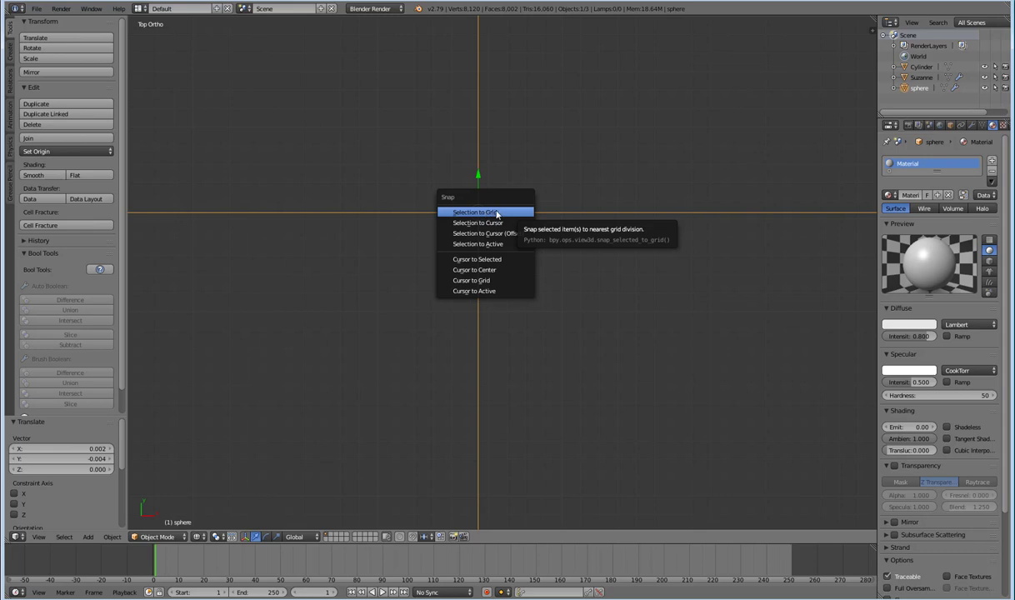
pyautogui.click(499, 214)
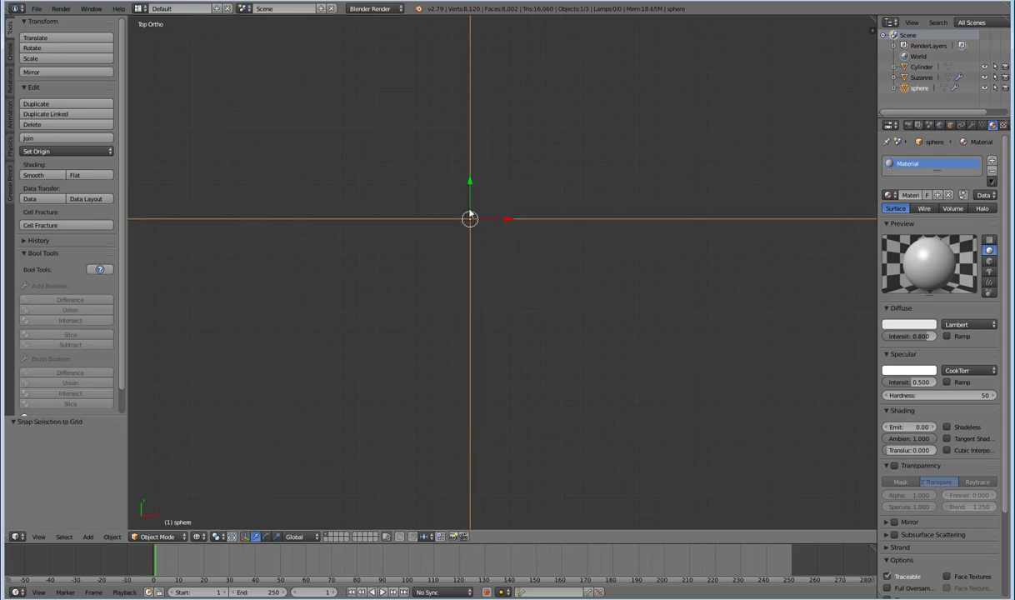
pyautogui.scroll(-3, 516, 229)
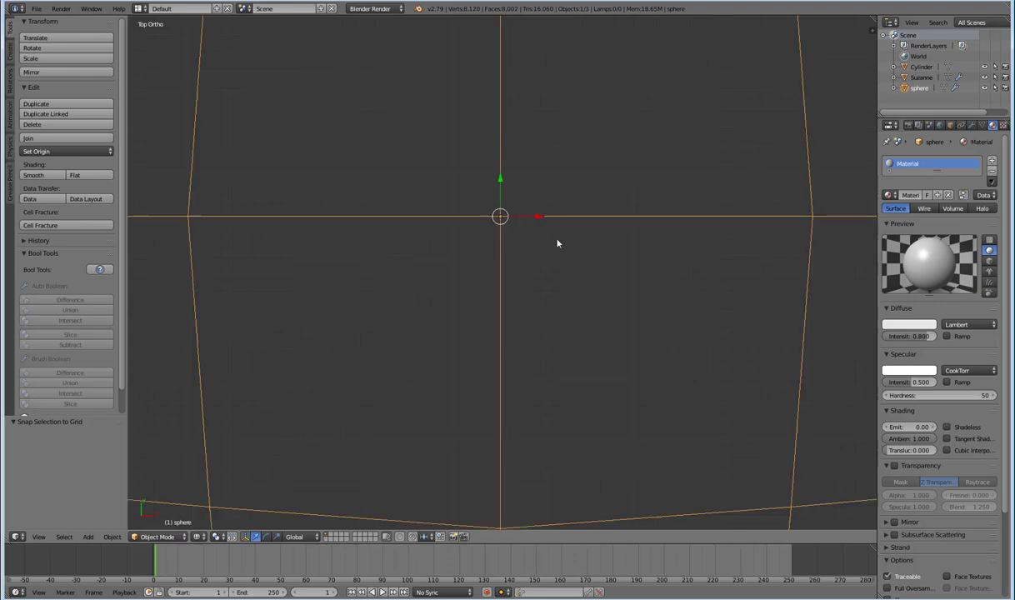
pyautogui.moveTo(556, 243); pyautogui.dragTo(488, 529, button='middle')
pyautogui.scroll(-5, 503, 188)
pyautogui.moveTo(497, 478); pyautogui.dragTo(499, 480, button='middle')
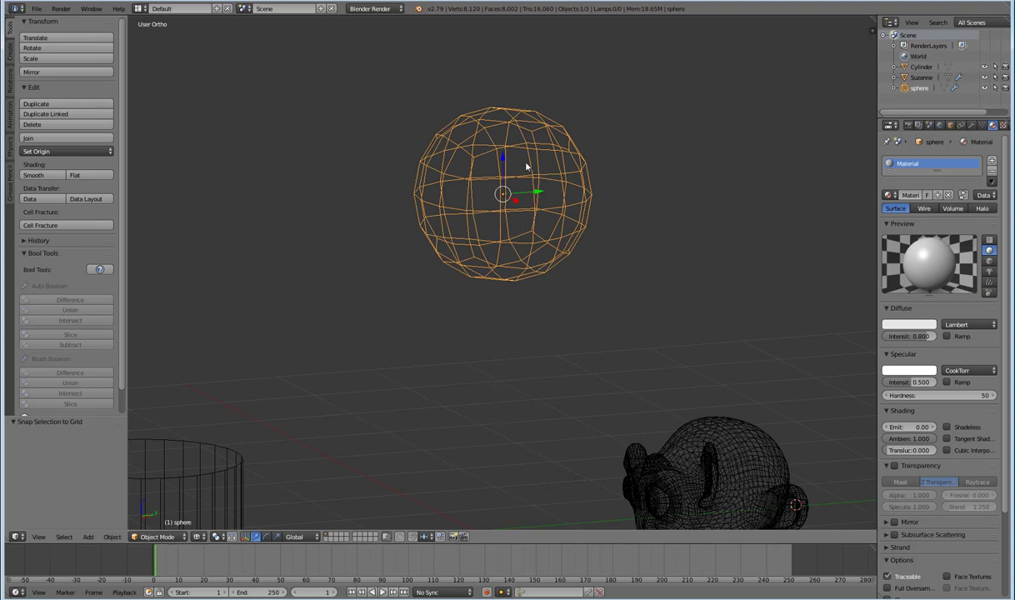
# - Check side and top views, then move the sphere slightly downward
pyautogui.press('KP_3')
pyautogui.press('KP_7')
pyautogui.scroll(5, 466, 162)
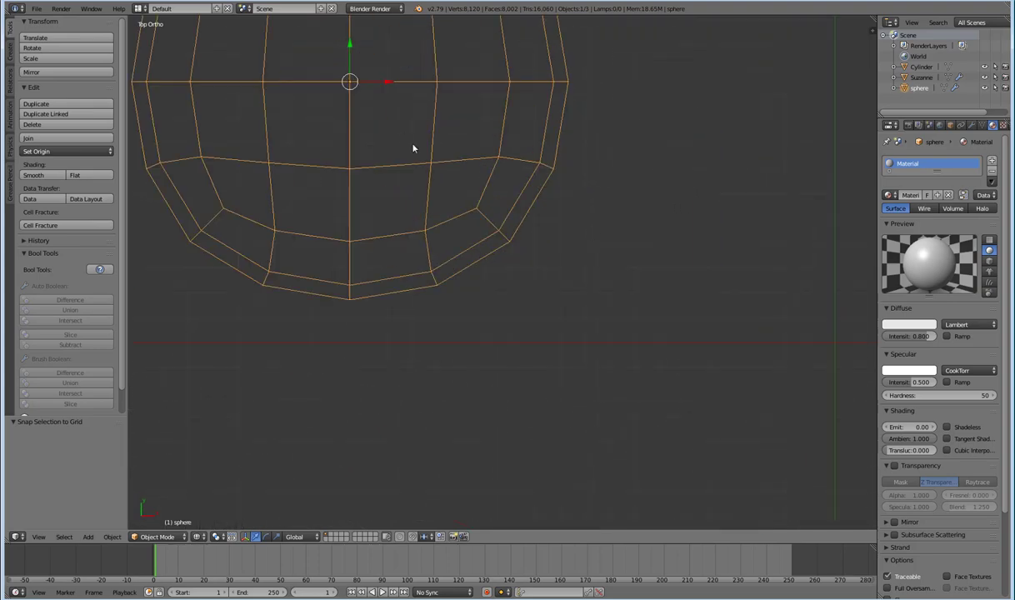
pyautogui.scroll(1, 412, 149)
pyautogui.scroll(6, 585, 265)
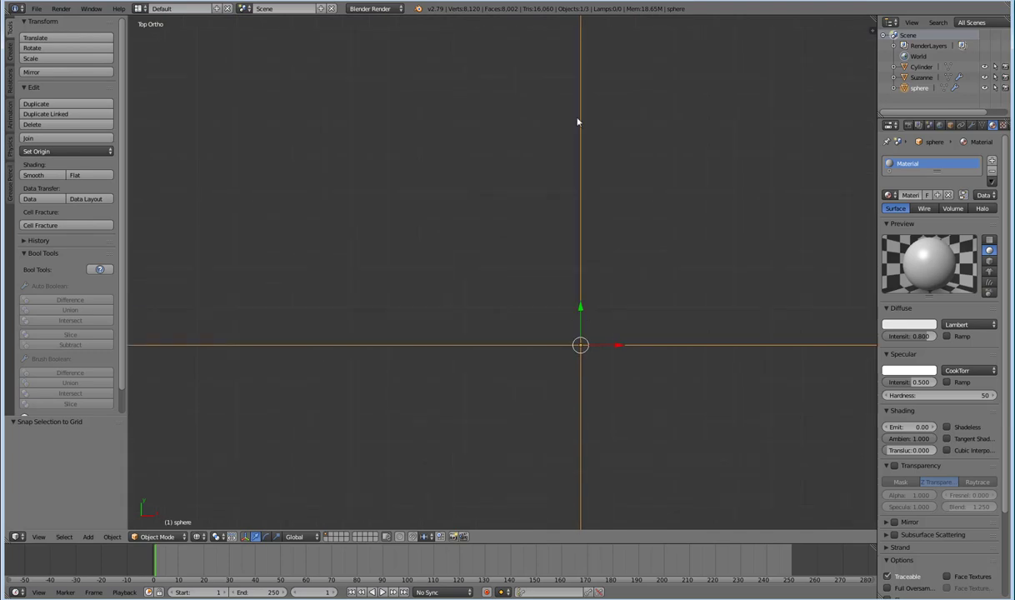
pyautogui.press('g')
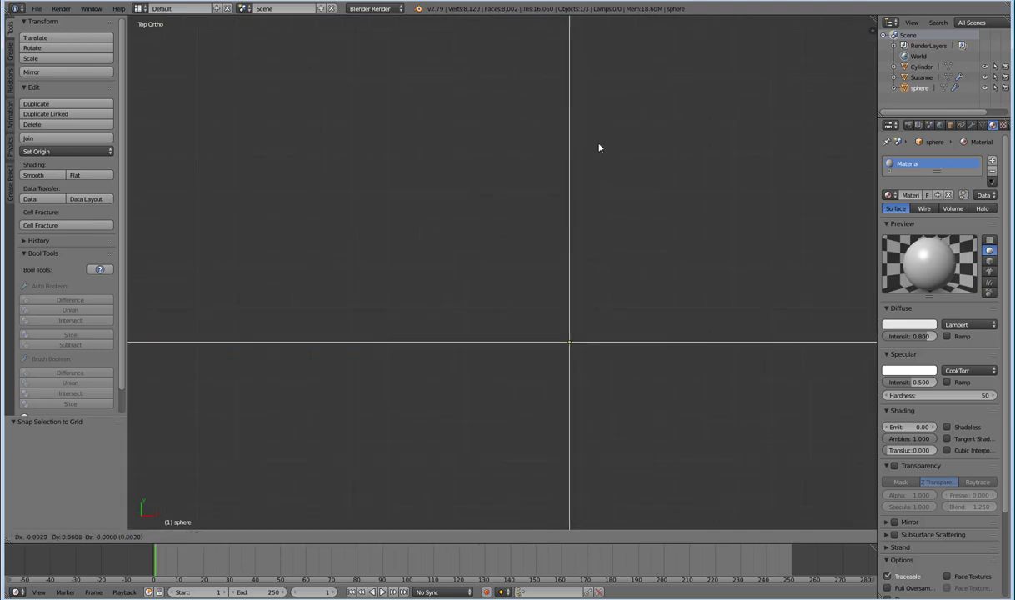
pyautogui.press('Escape')
pyautogui.press('g')
pyautogui.click(577, 120)
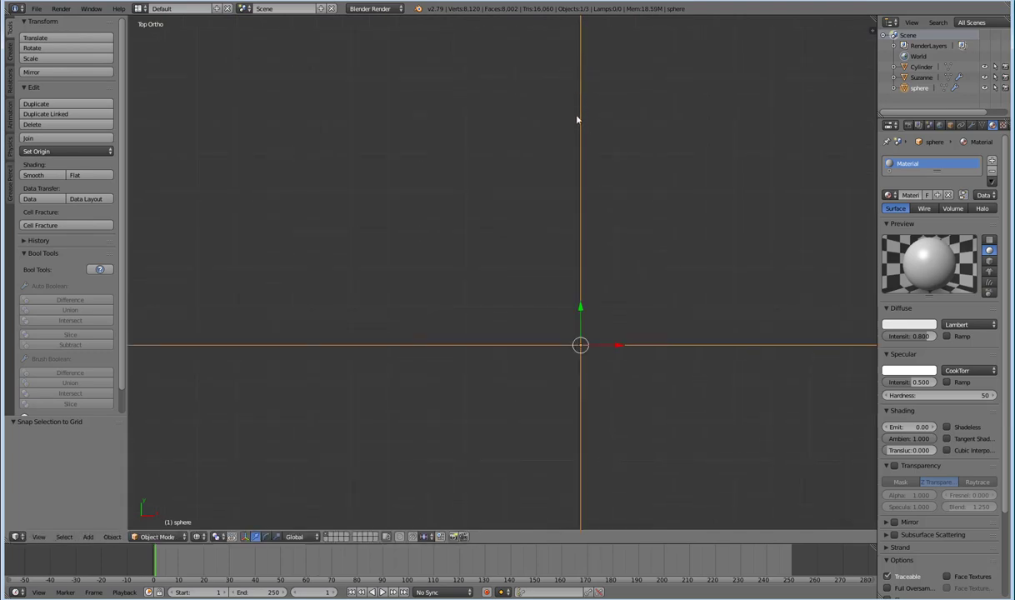
pyautogui.scroll(-5, 607, 193)
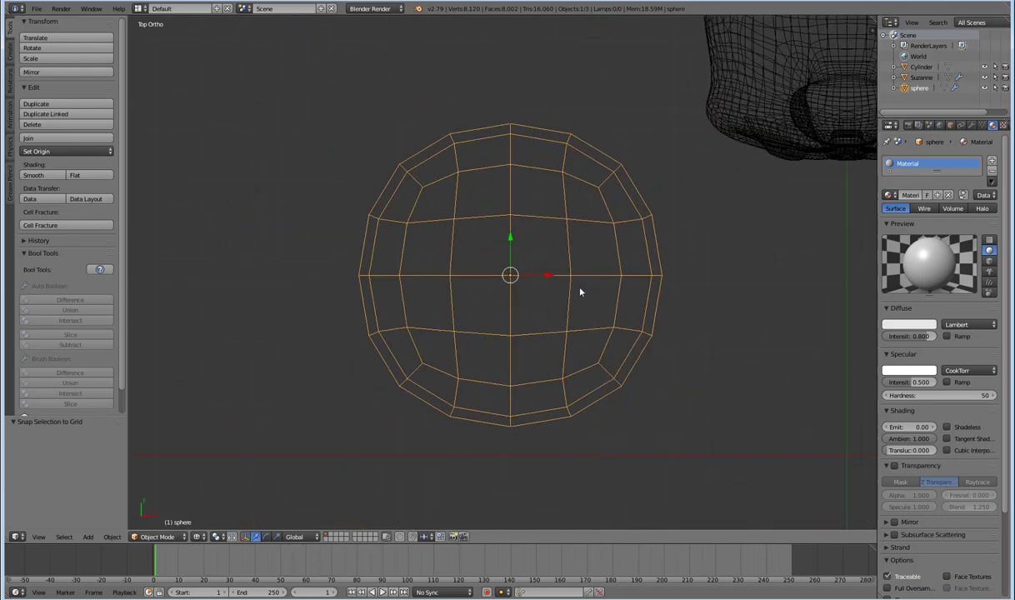
# - Snap the sphere onto the 3D cursor beside Suzanne with Selection to Cursor
pyautogui.hotkey('shift', 's')
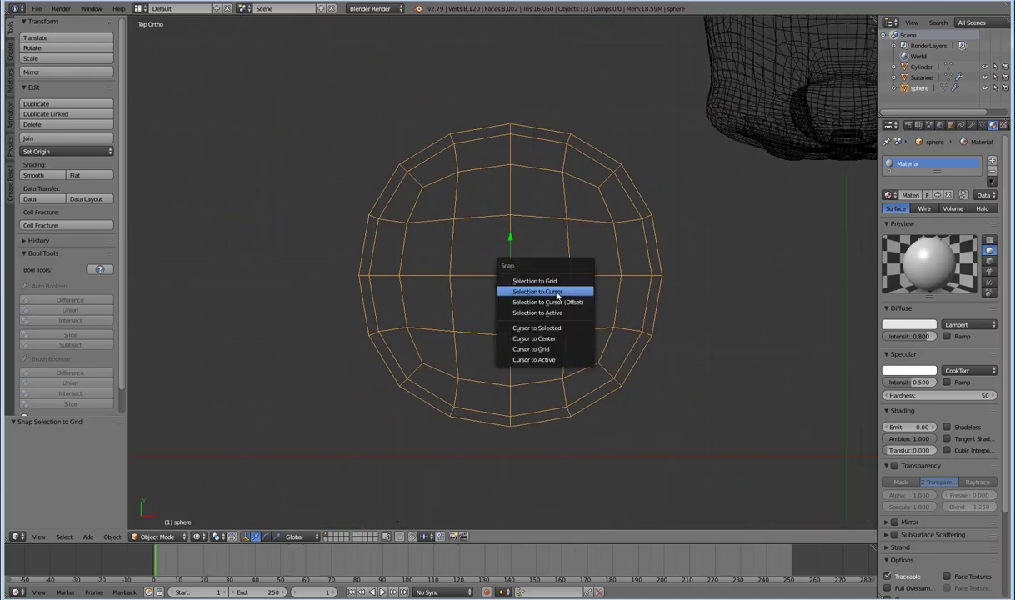
pyautogui.scroll(-6, 629, 266)
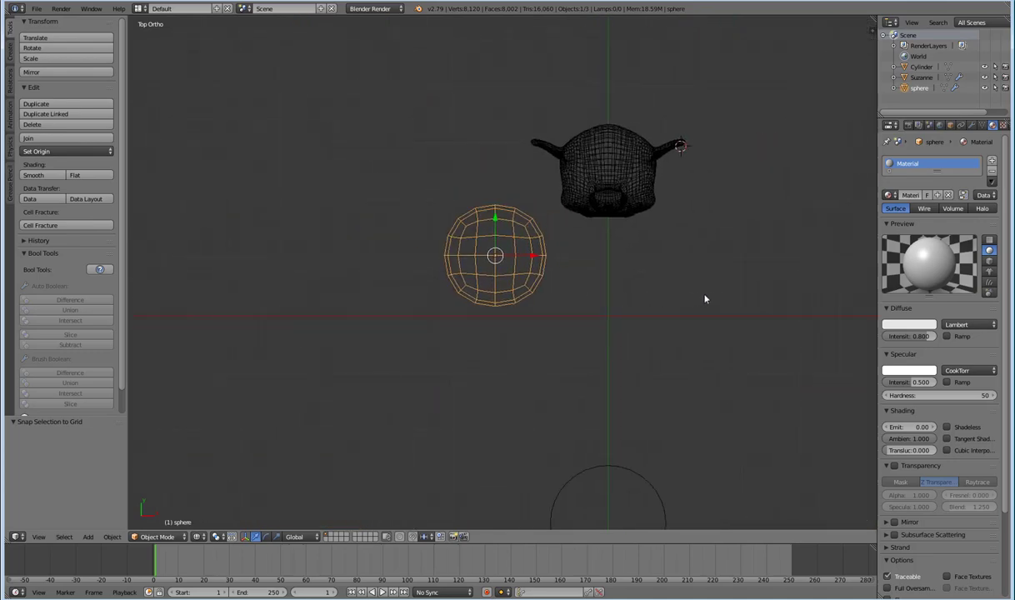
pyautogui.scroll(2, 539, 267)
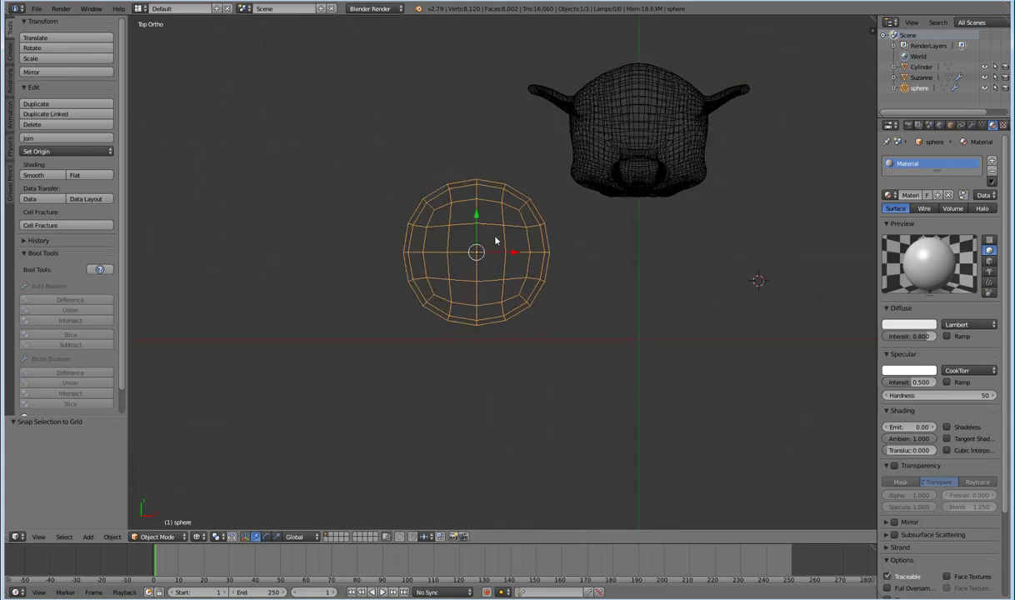
pyautogui.hotkey('shift', 's')
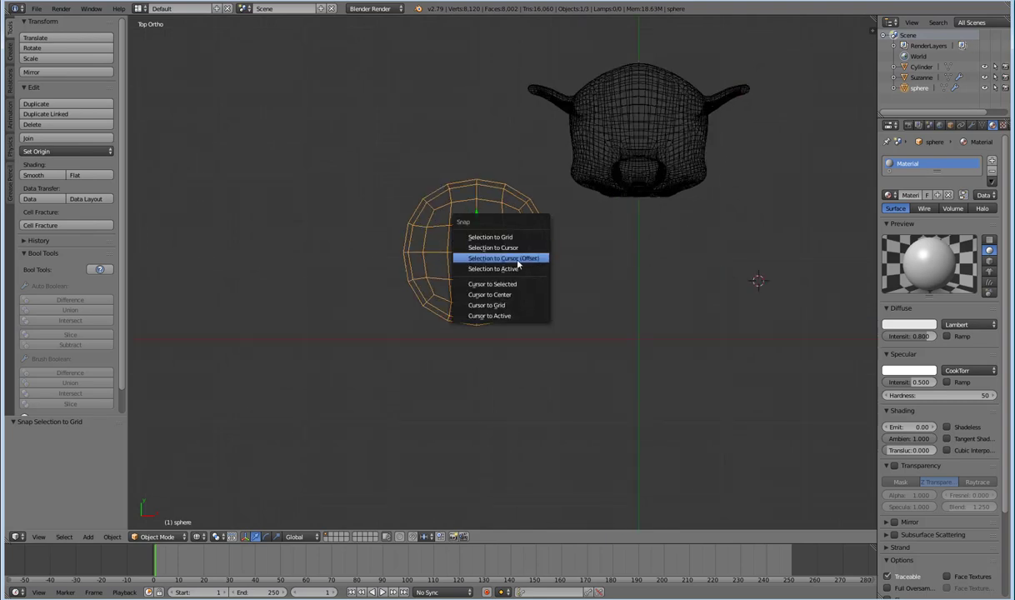
pyautogui.click(515, 249)
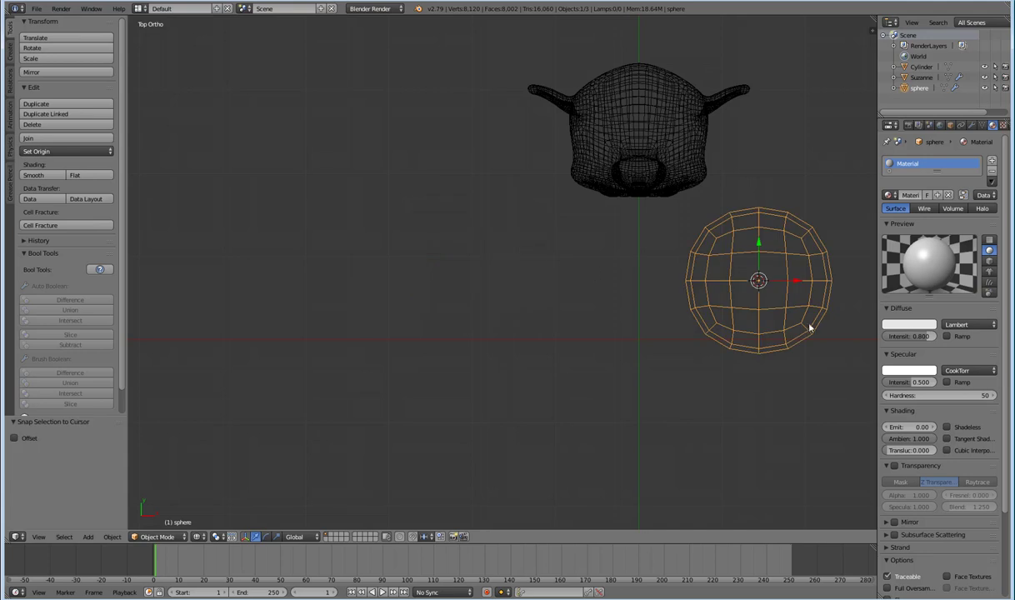
pyautogui.scroll(-2, 769, 341)
pyautogui.keyDown('shift'); pyautogui.moveTo(769, 342); pyautogui.dragTo(612, 290, button='middle'); pyautogui.keyUp('shift')
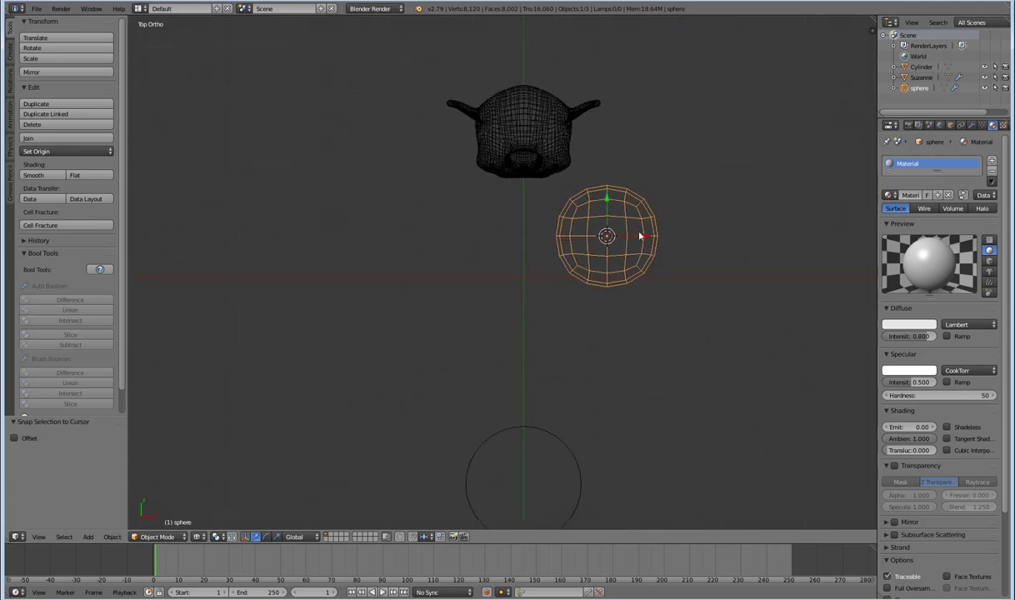
pyautogui.hotkey('shift', 's')
pyautogui.keyDown('shift'); pyautogui.scroll(-3, 632, 276); pyautogui.keyUp('shift')
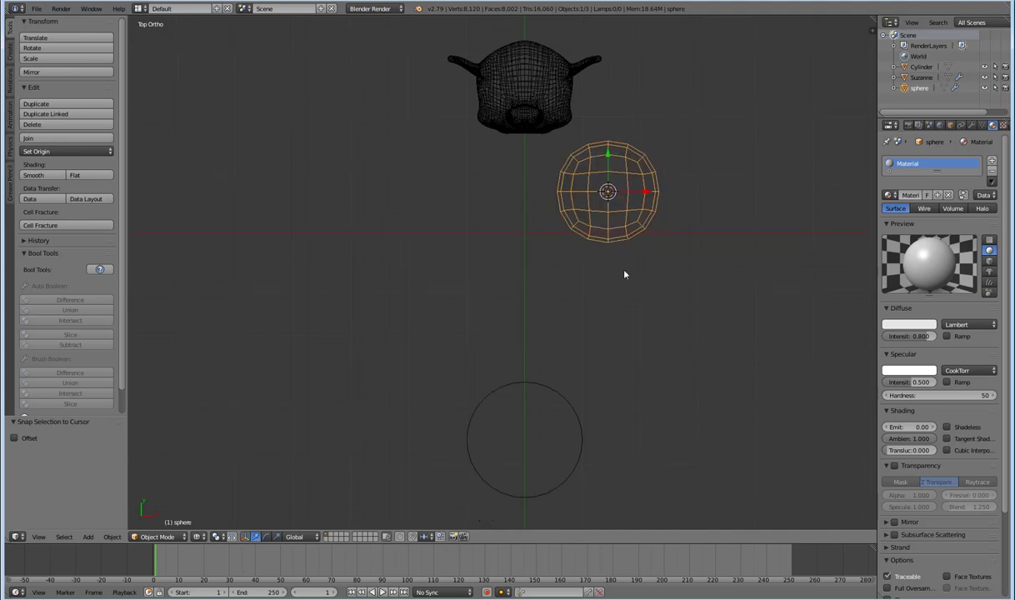
# - Add Suzanne and the cylinder to the selection, with the cylinder active
pyautogui.keyDown('shift'); pyautogui.rightClick(559, 102); pyautogui.keyUp('shift')
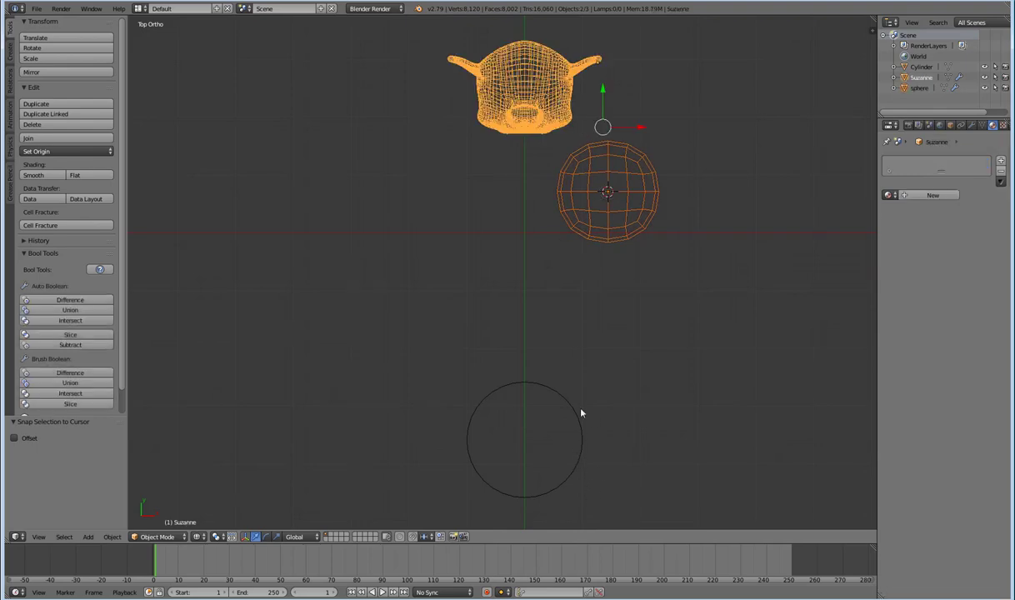
pyautogui.keyDown('shift'); pyautogui.rightClick(575, 420); pyautogui.keyUp('shift')
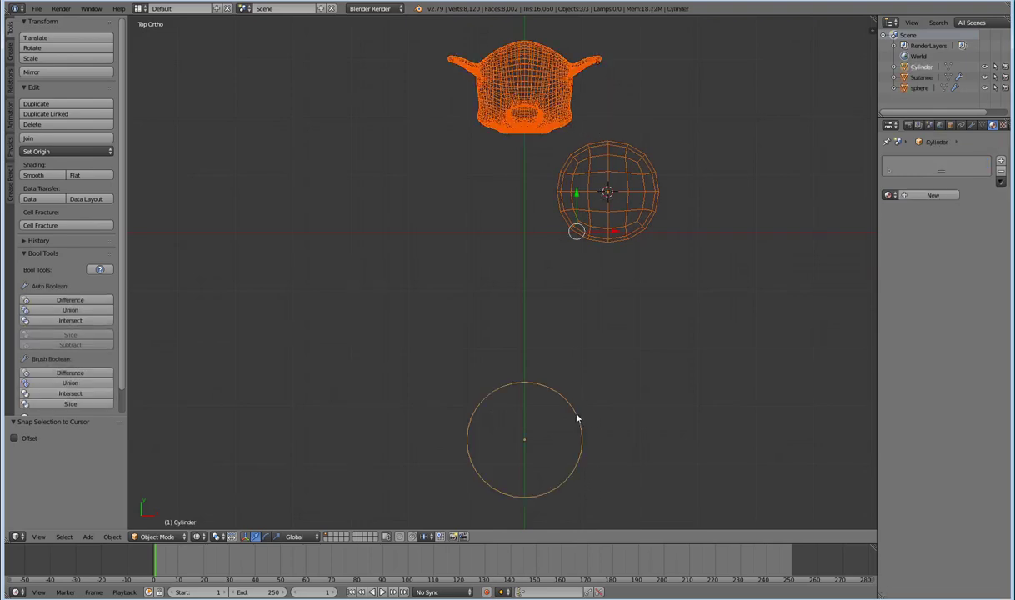
pyautogui.moveTo(577, 418); pyautogui.dragTo(408, 324, button='middle')
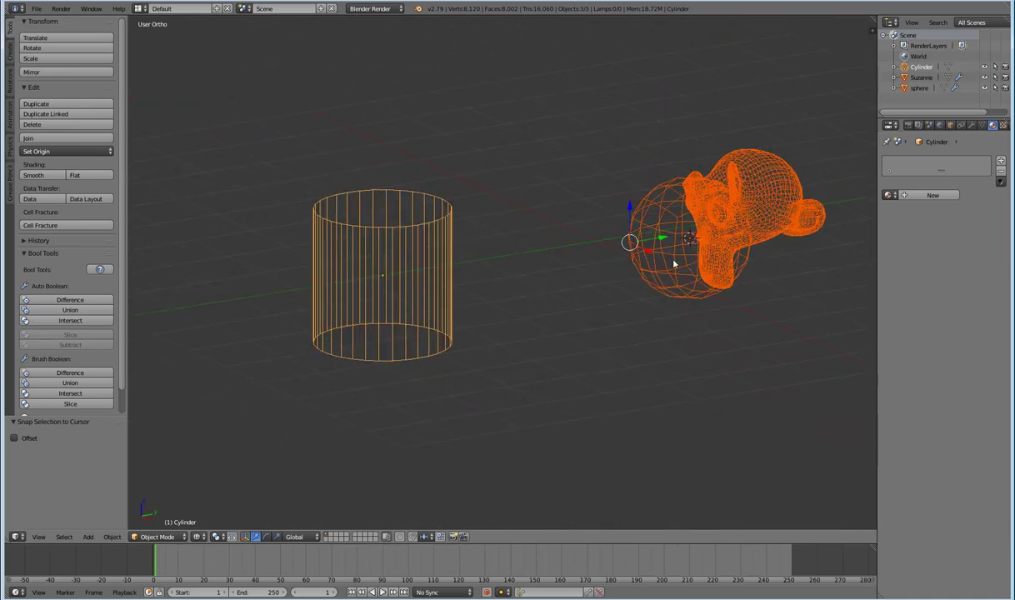
pyautogui.moveTo(673, 263); pyautogui.dragTo(677, 215, button='middle')
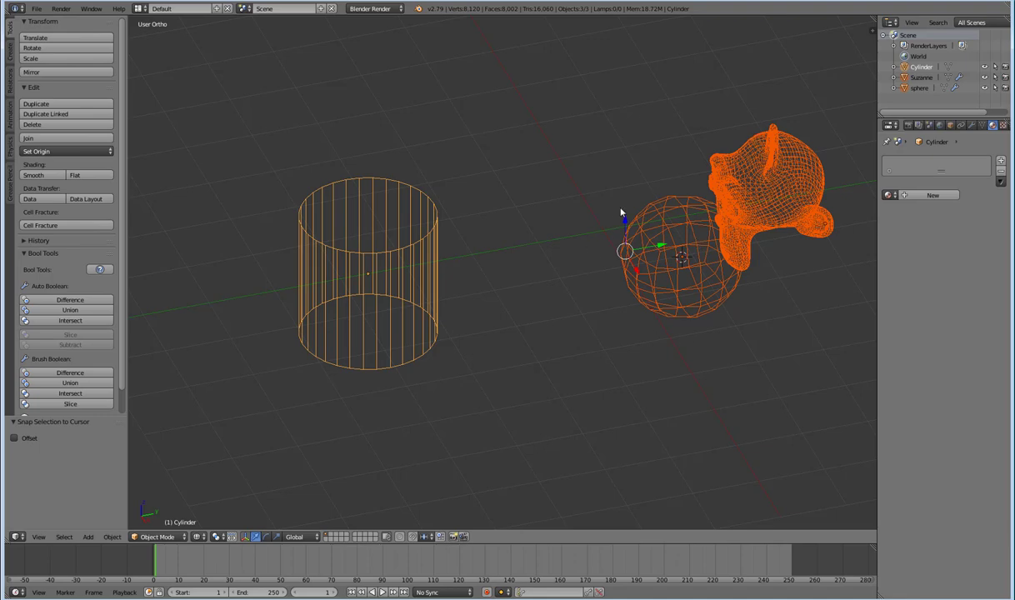
# - Snap the sphere and Suzanne onto the cylinder with Selection to Active
pyautogui.hotkey('shift', 's')
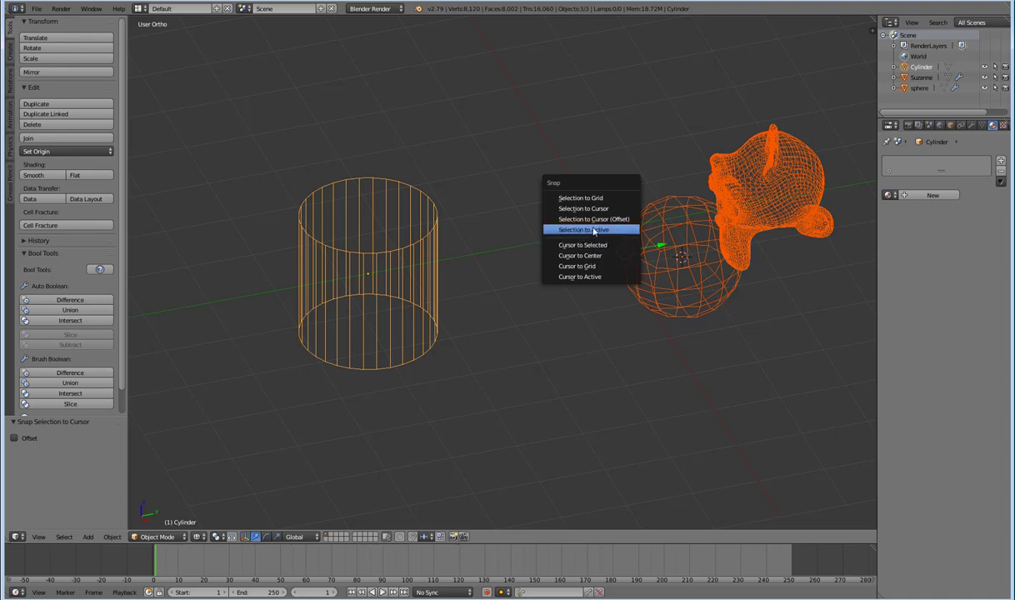
pyautogui.click(588, 229)
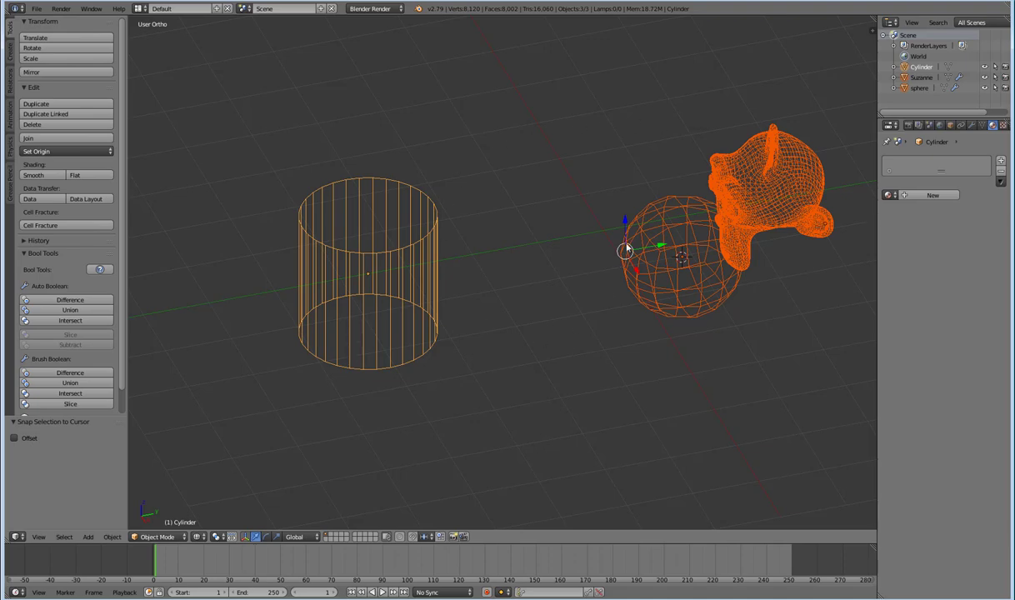
pyautogui.hotkey('shift', 's')
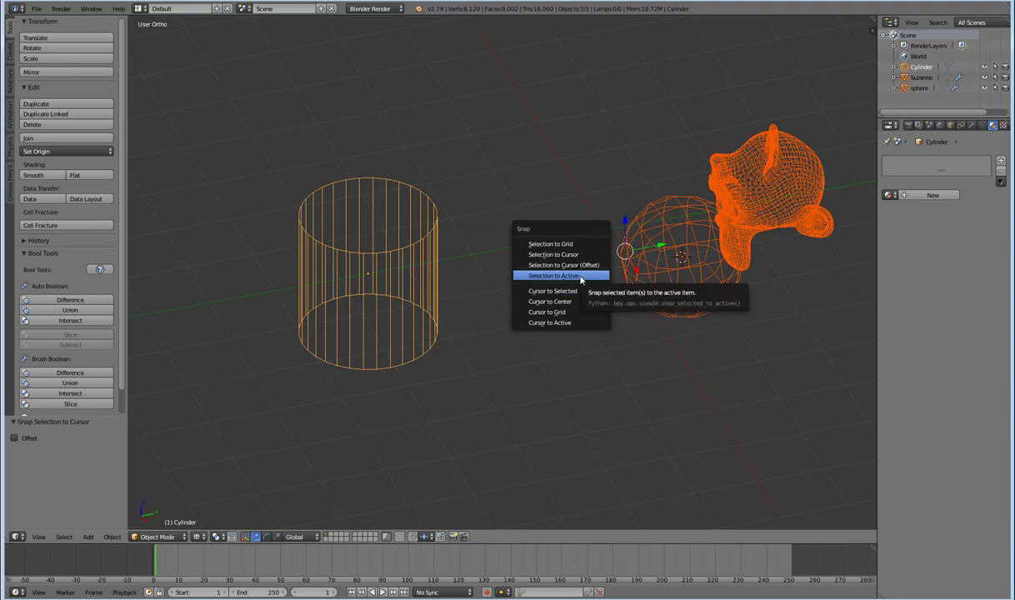
pyautogui.click(580, 275)
pyautogui.moveTo(465, 301); pyautogui.dragTo(503, 277, button='middle')
pyautogui.scroll(3, 377, 257)
pyautogui.scroll(2, 377, 257)
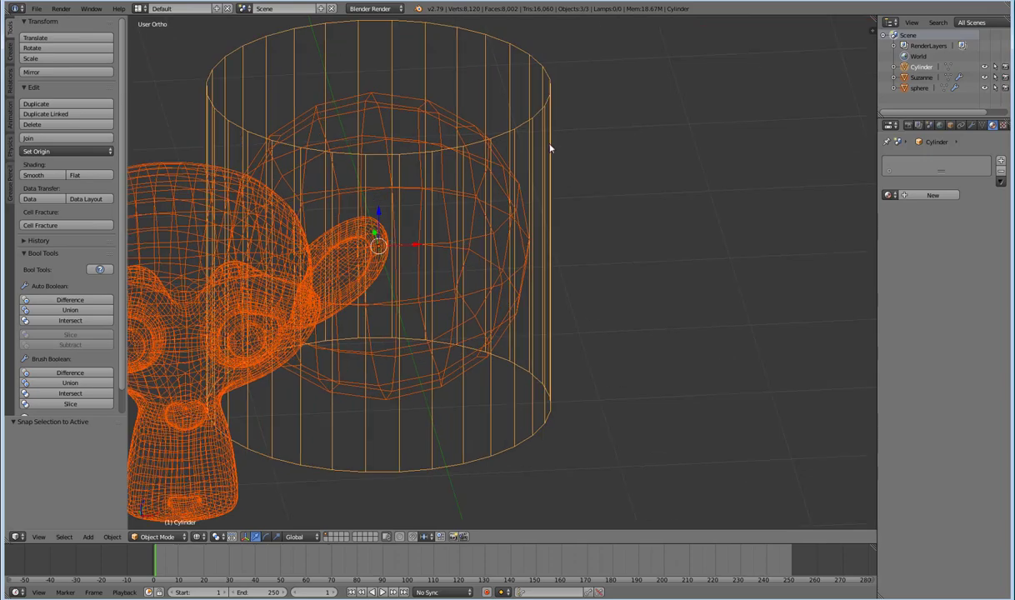
# - Select only the cylinder, cancel a trial rotation, and undo the snap to separate the objects
pyautogui.rightClick(548, 156)
pyautogui.press('r')
pyautogui.press('Escape')
pyautogui.scroll(-4, 542, 234)
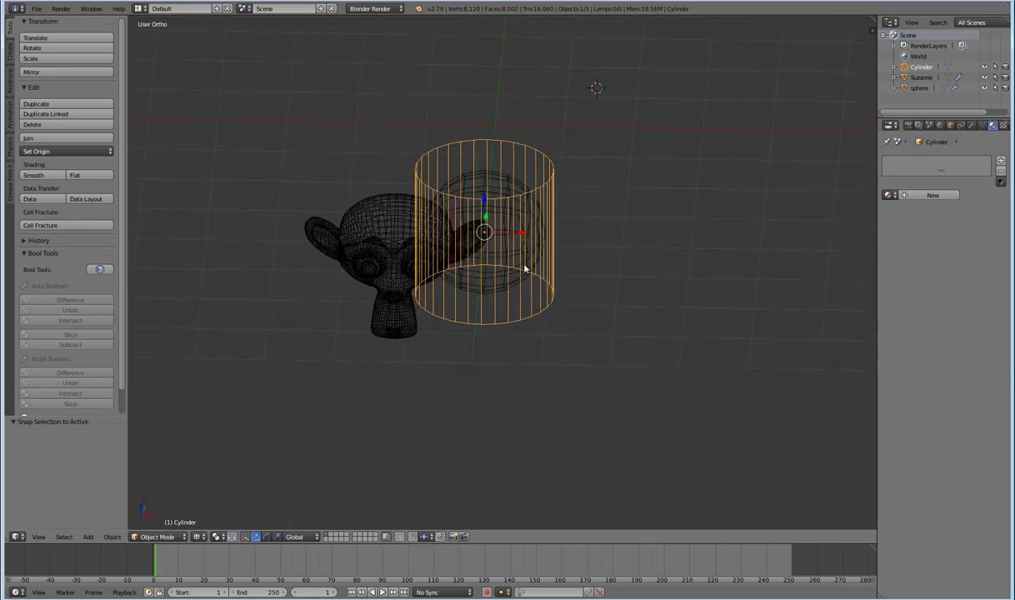
pyautogui.press('a')
pyautogui.moveTo(644, 237)
pyautogui.mouseDown(button='middle')
pyautogui.moveTo(587, 252)
pyautogui.moveTo(600, 294)
pyautogui.mouseUp(button='middle')
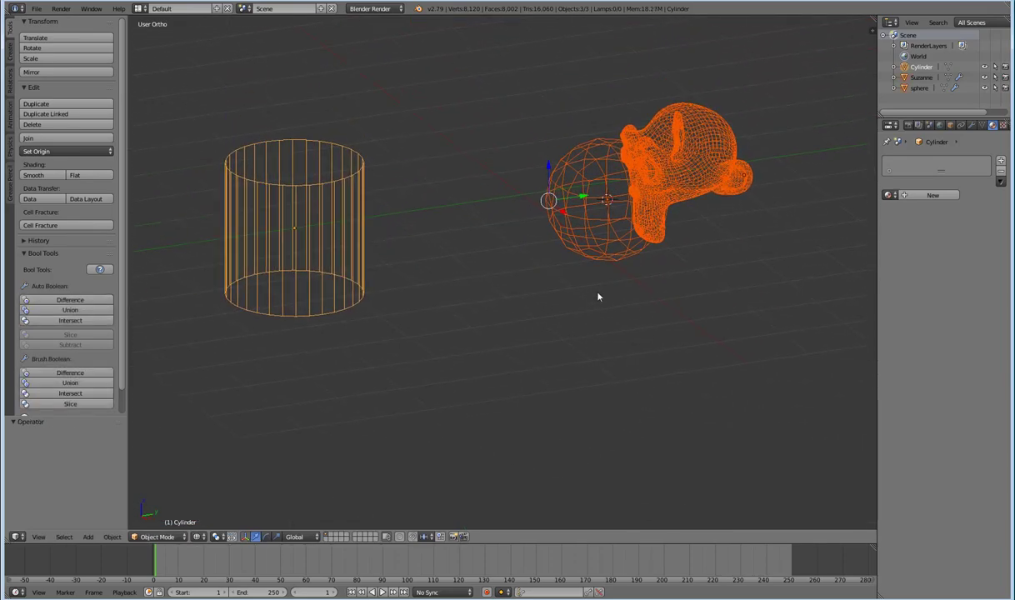
# - Return to solid shading, deselect everything, and snap the 3D cursor to the grid
pyautogui.press('z')
pyautogui.press('a')
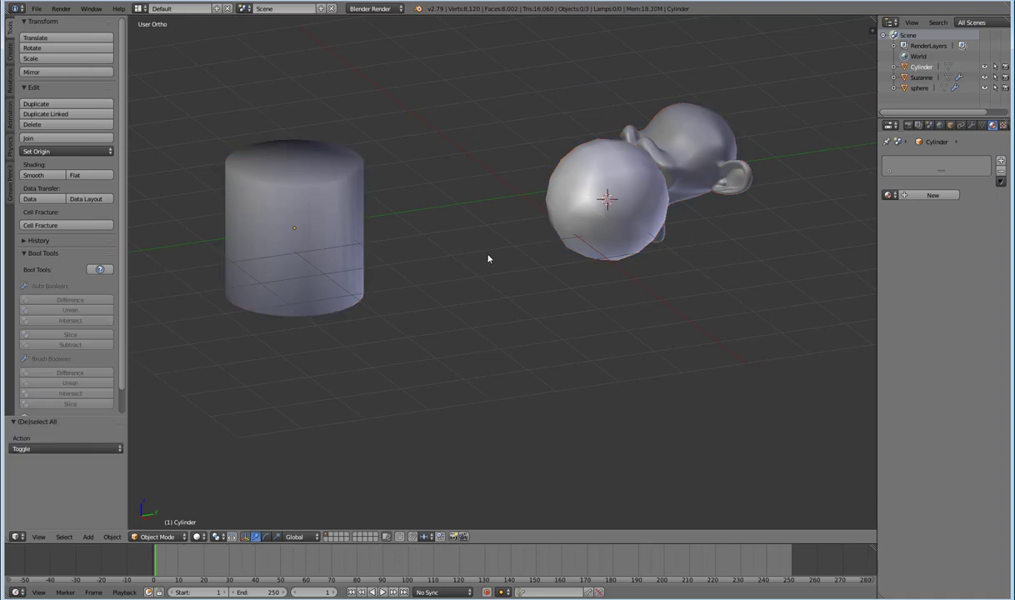
pyautogui.hotkey('shift', 's')
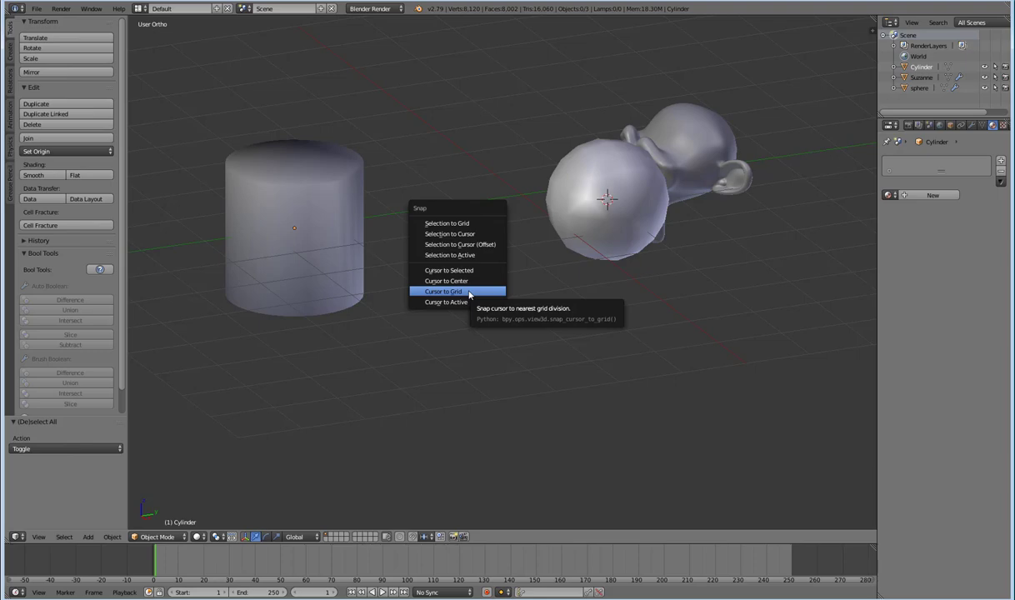
pyautogui.click(469, 292)
# - Place the 3D cursor in empty space beside the objects
pyautogui.moveTo(677, 240); pyautogui.dragTo(545, 322, button='middle')
pyautogui.click(542, 256)
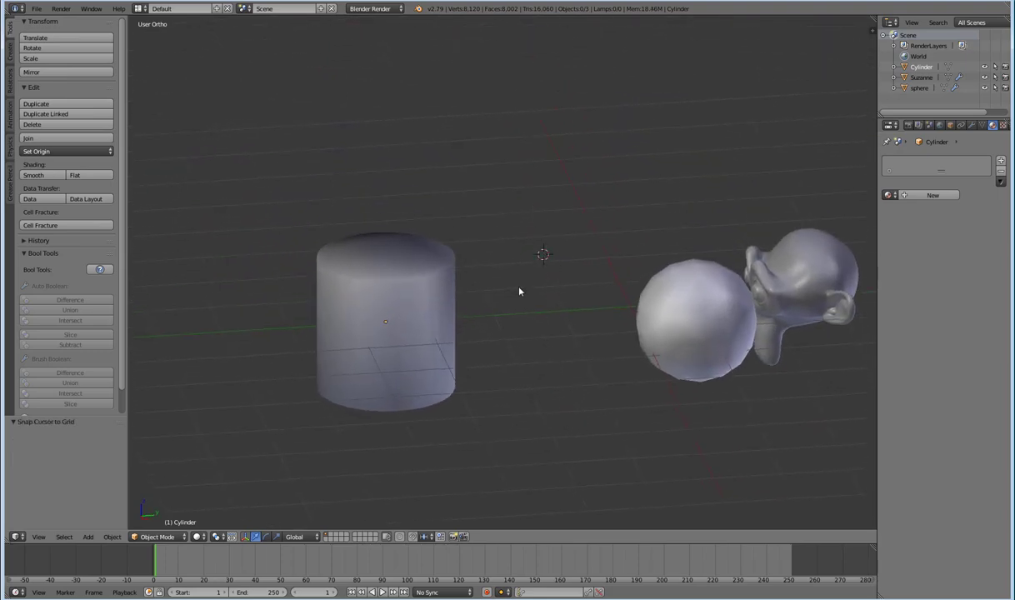
pyautogui.hotkey('shift', 'a')
pyautogui.press('Escape')
pyautogui.hotkey('shift', 's')
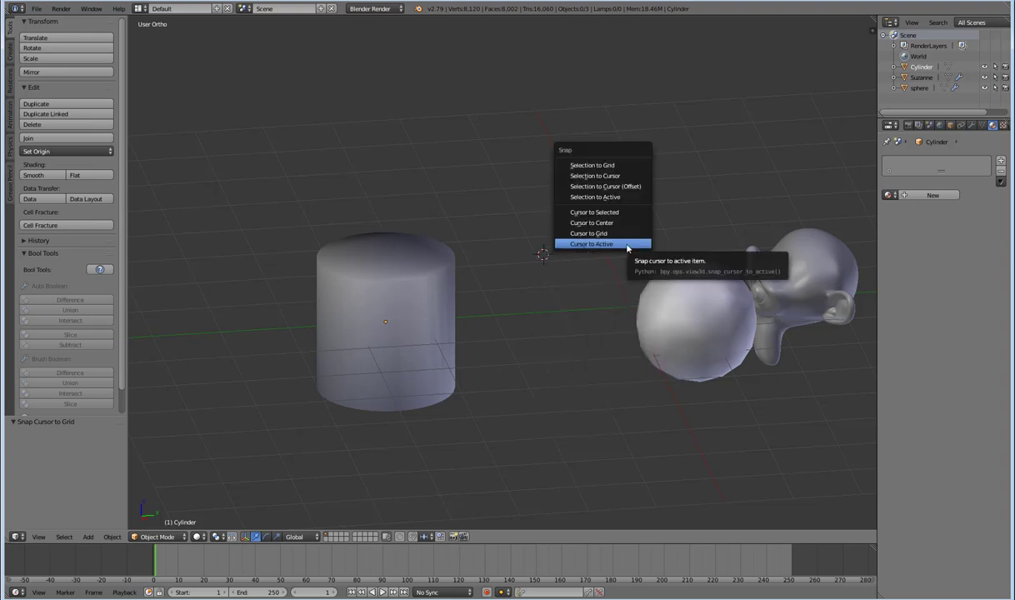
# - Select the sphere, Suzanne and the active cylinder, and move the cursor to the cylinder with Cursor to Active
pyautogui.rightClick(695, 287)
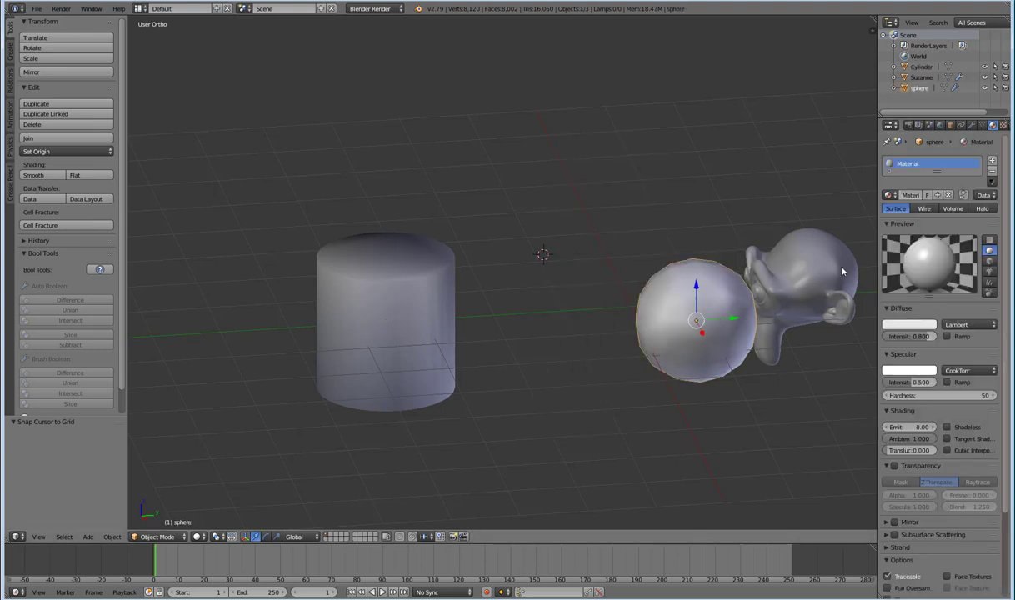
pyautogui.keyDown('shift'); pyautogui.rightClick(799, 253); pyautogui.keyUp('shift')
pyautogui.keyDown('shift'); pyautogui.rightClick(358, 329); pyautogui.keyUp('shift')
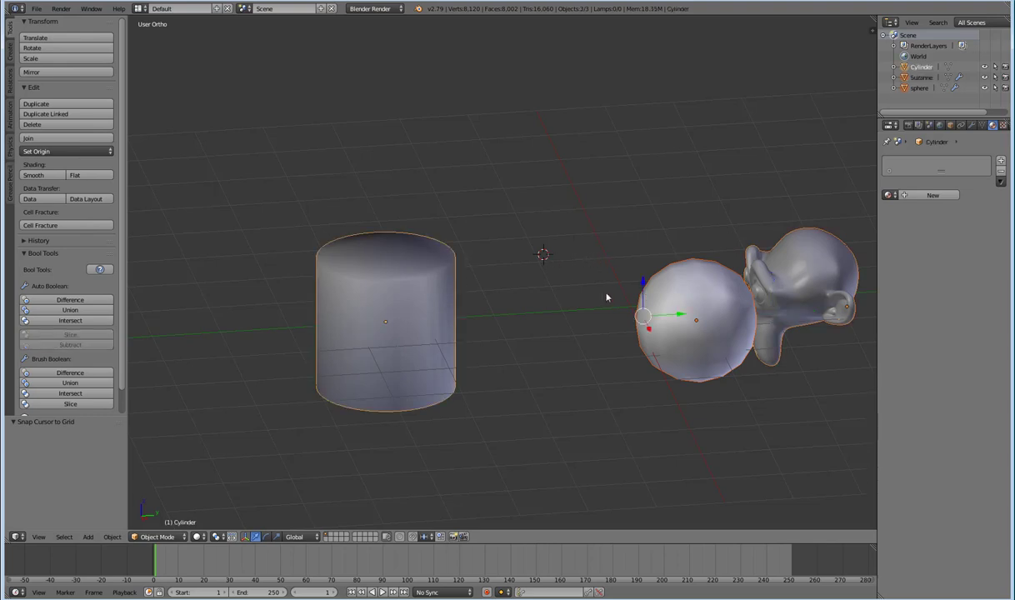
pyautogui.hotkey('shift', 's')
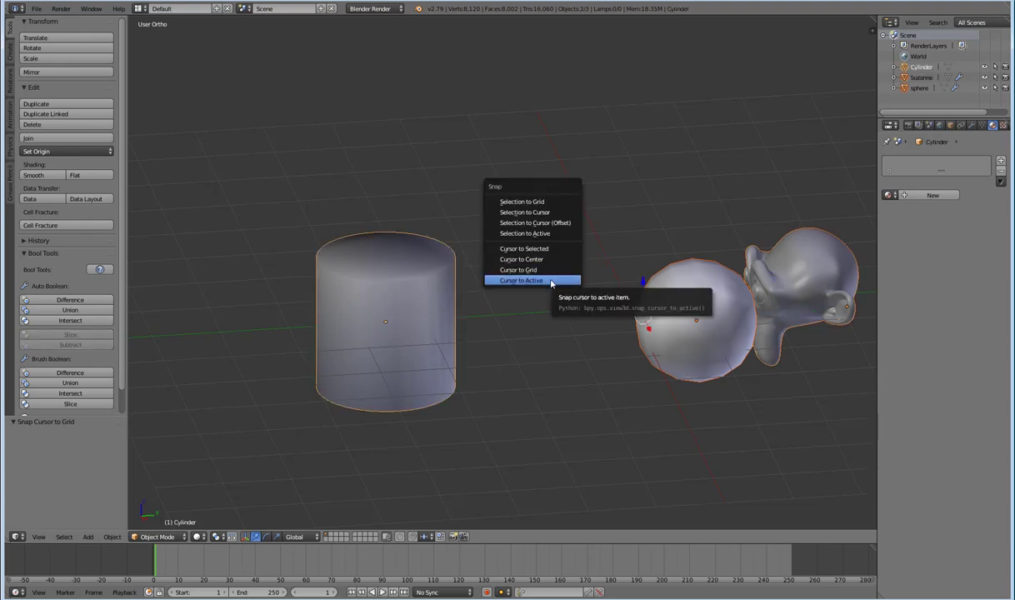
pyautogui.click(551, 280)
pyautogui.scroll(-2, 482, 268)
pyautogui.moveTo(482, 267); pyautogui.dragTo(508, 319, button='middle')
# - Select all three objects and place the cursor at their midpoint with Cursor to Selected
pyautogui.rightClick(454, 325)
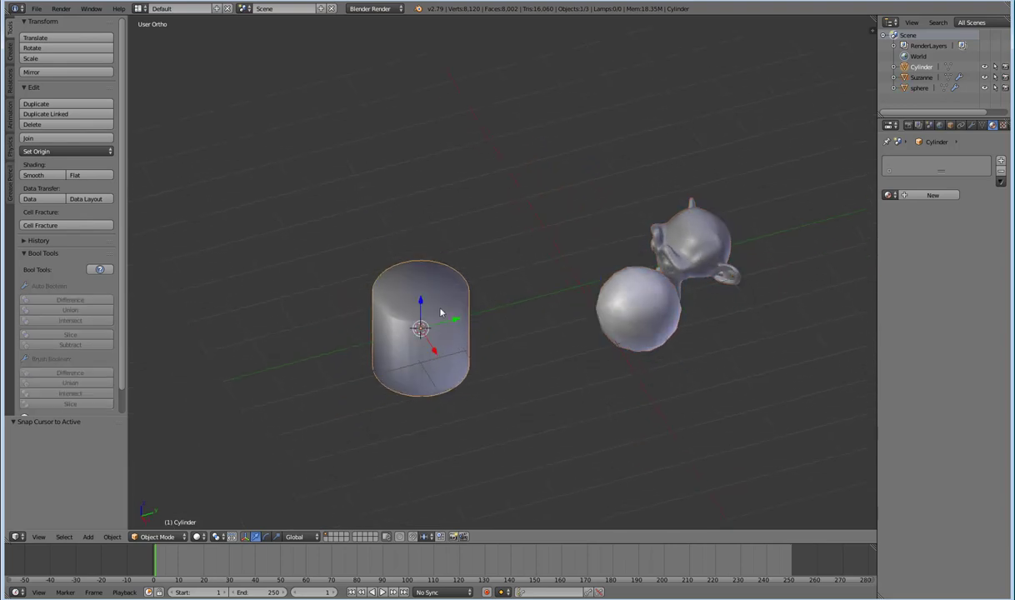
pyautogui.keyDown('shift'); pyautogui.rightClick(612, 287); pyautogui.keyUp('shift')
pyautogui.keyDown('shift'); pyautogui.rightClick(663, 215); pyautogui.keyUp('shift')
pyautogui.moveTo(641, 275); pyautogui.dragTo(652, 277, button='middle')
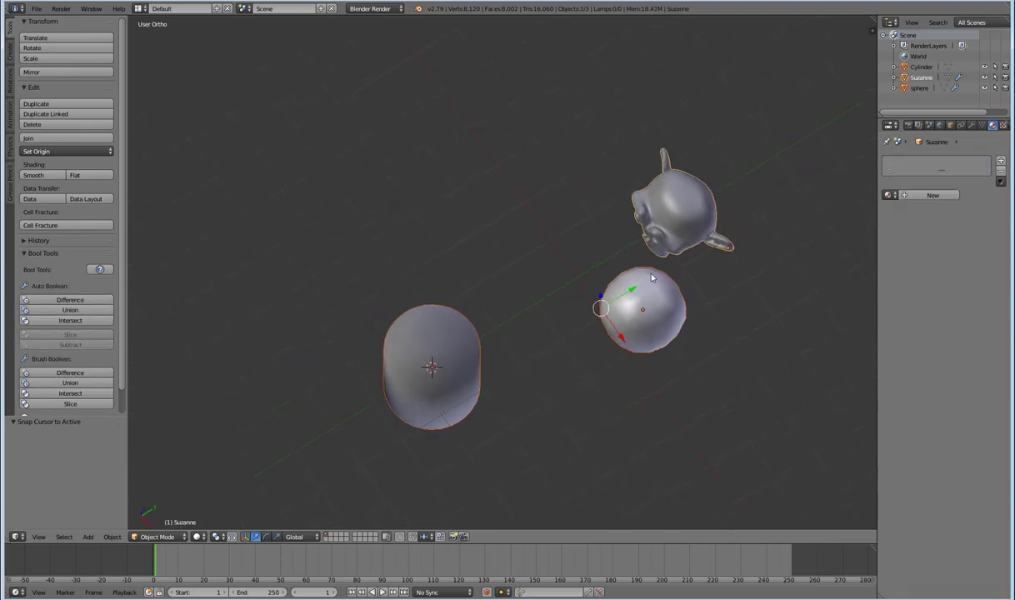
pyautogui.hotkey('shift', 's')
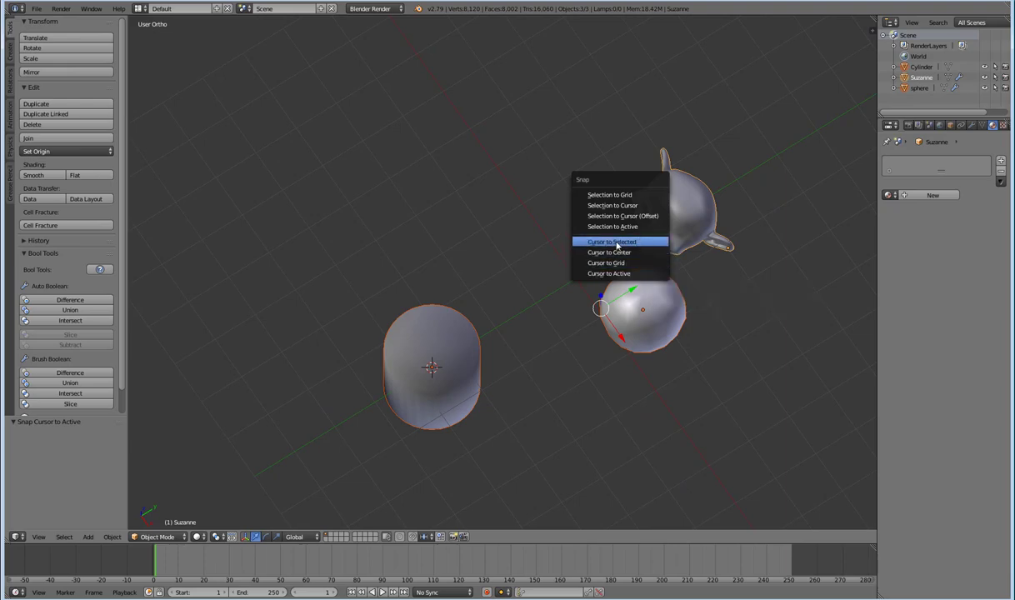
pyautogui.click(635, 241)
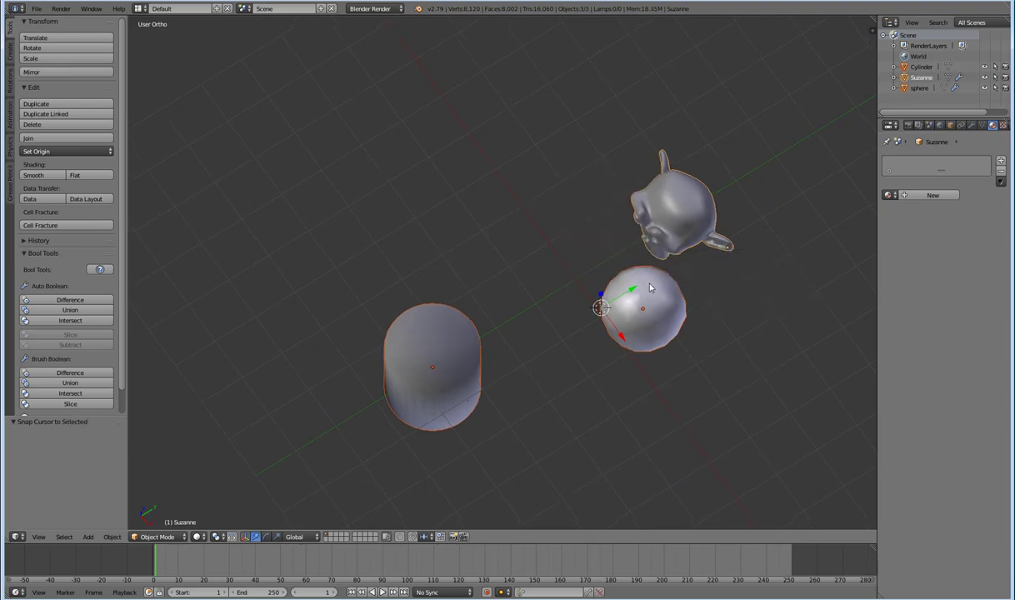
pyautogui.moveTo(639, 240); pyautogui.dragTo(696, 246, button='middle')
pyautogui.scroll(4, 642, 278)
# - Select the sphere, Suzanne, then the cylinder, and swing the view around the cylinder
pyautogui.rightClick(642, 278)
pyautogui.rightClick(465, 175)
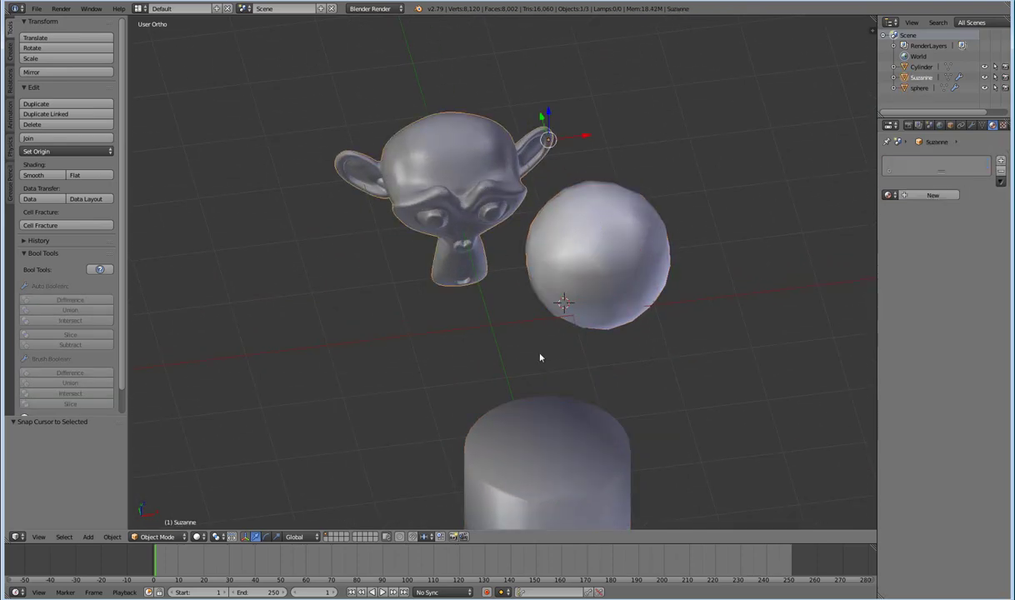
pyautogui.rightClick(535, 419)
pyautogui.moveTo(535, 419); pyautogui.dragTo(583, 324, button='middle')
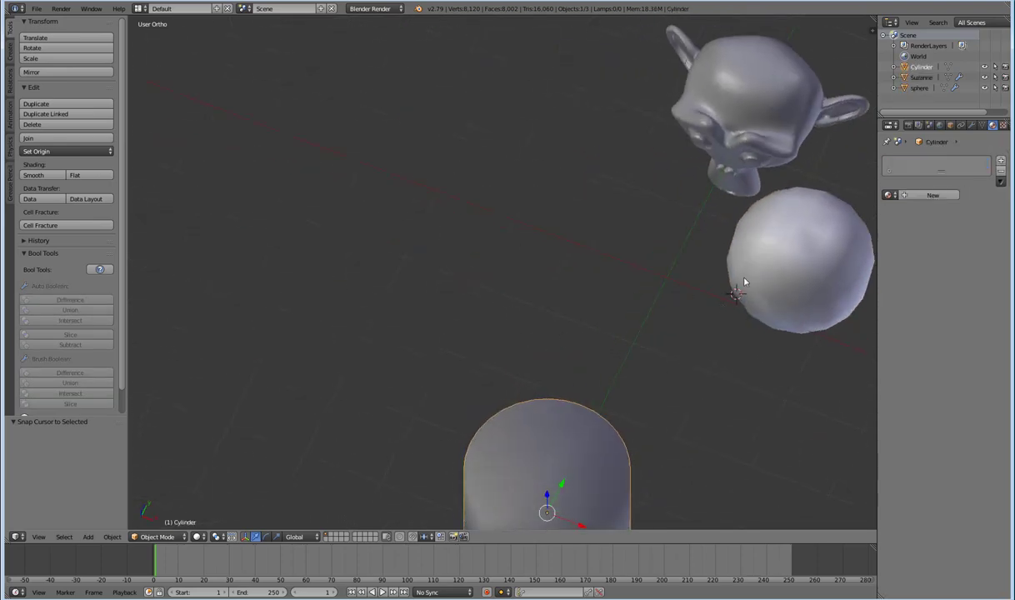
pyautogui.scroll(-4, 744, 283)
pyautogui.moveTo(744, 283); pyautogui.dragTo(709, 278, button='middle')
# - In the cylinder's Edit Mode, pick a top-rim point and snap the 3D cursor to it
pyautogui.scroll(1, 748, 334)
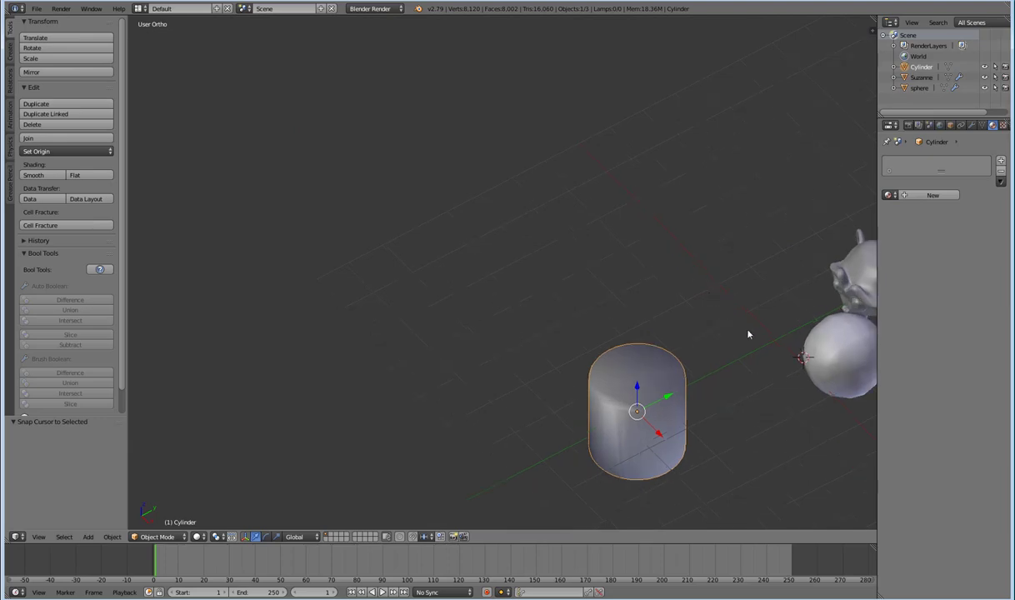
pyautogui.moveTo(748, 334); pyautogui.dragTo(602, 302, button='middle')
pyautogui.scroll(2, 595, 283)
pyautogui.press('Tab')
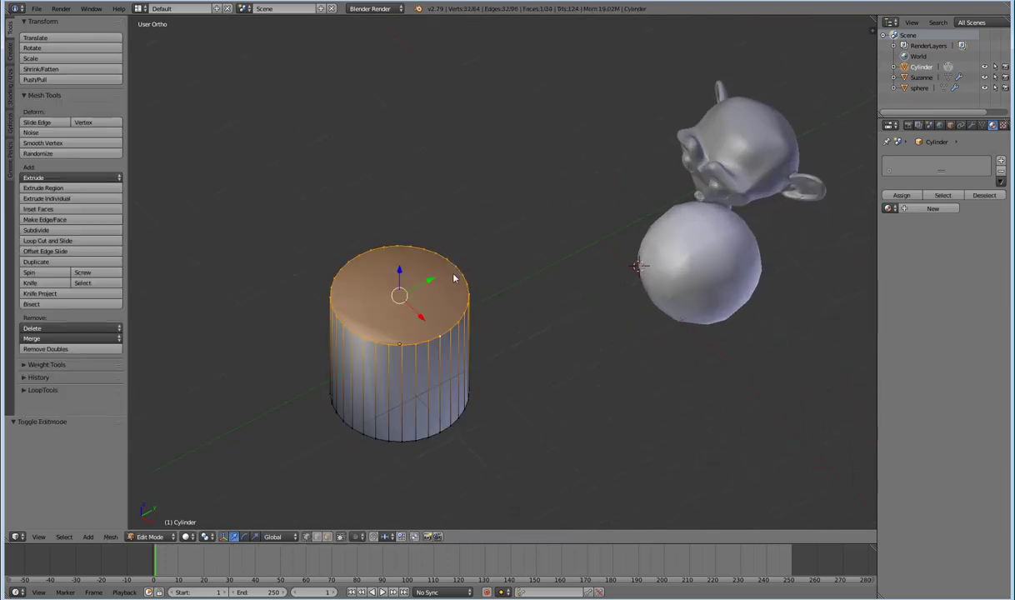
pyautogui.moveTo(454, 278); pyautogui.dragTo(445, 334, button='middle')
pyautogui.scroll(4, 416, 311)
pyautogui.rightClick(456, 334)
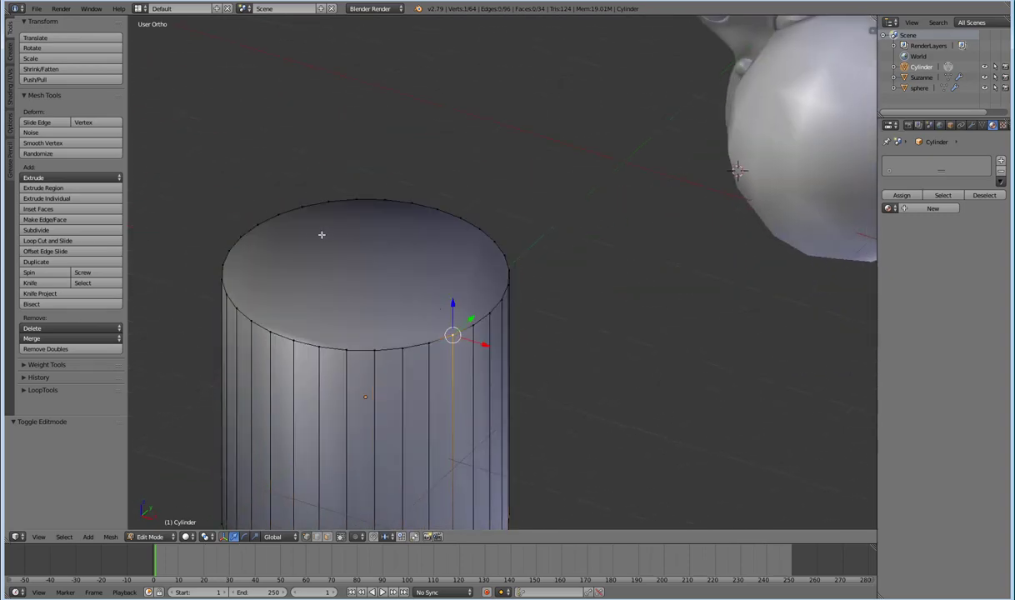
pyautogui.moveTo(339, 259); pyautogui.dragTo(369, 273, button='middle')
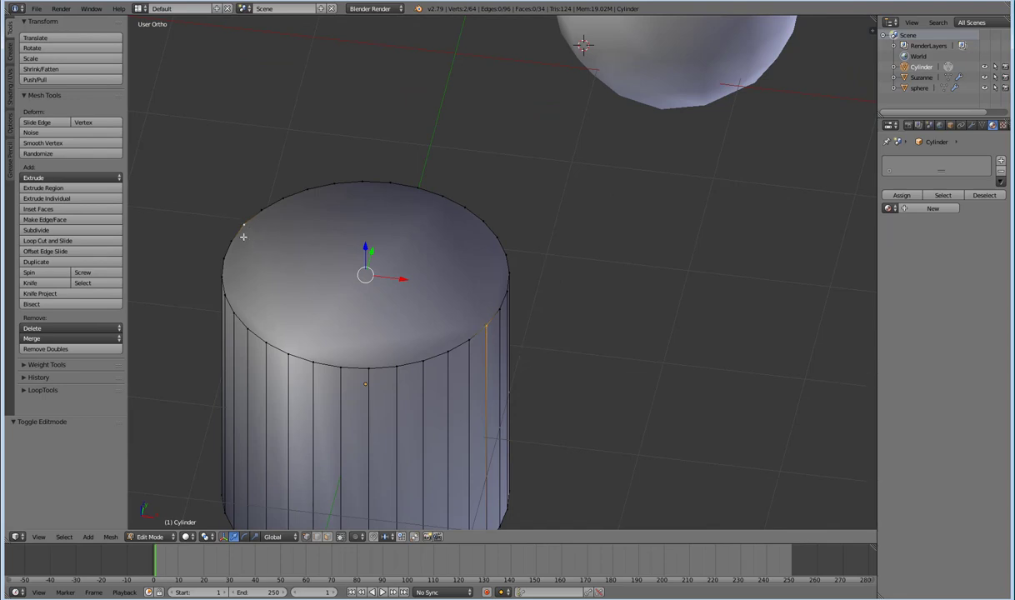
pyautogui.hotkey('shift', 's')
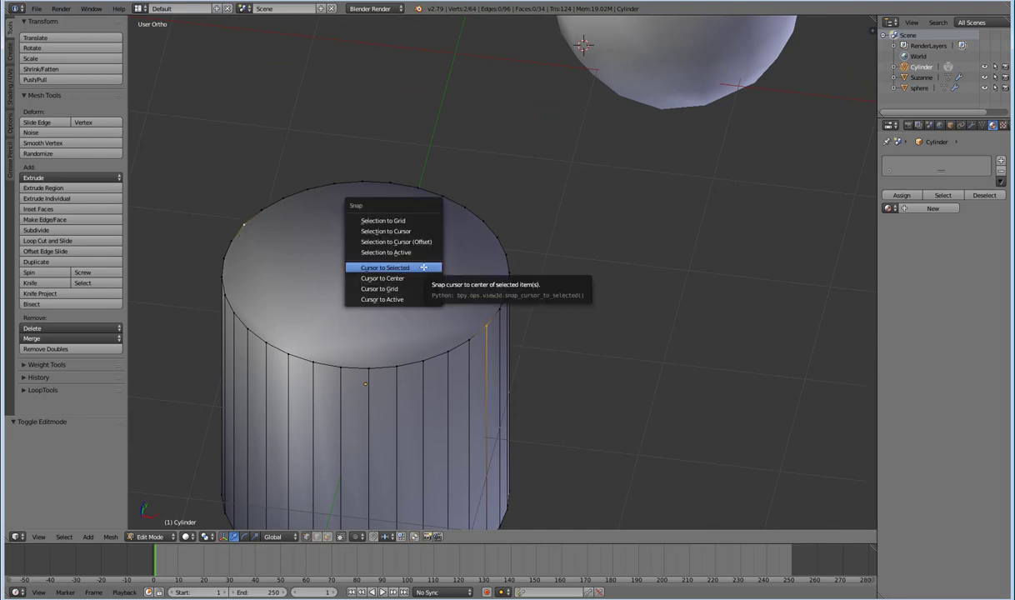
pyautogui.click(423, 267)
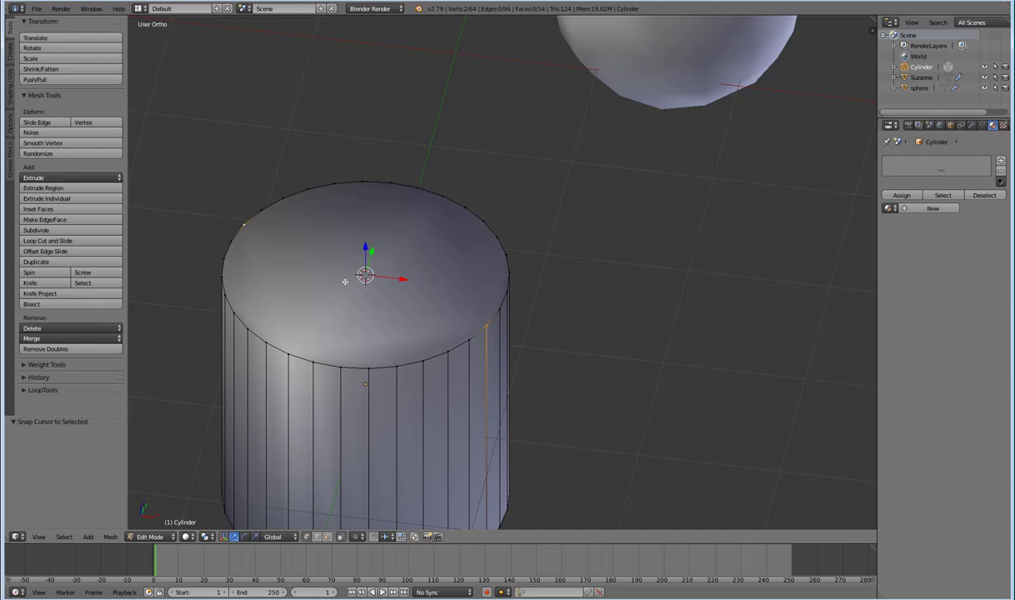
# - Select one vertex on the right rim and one on the left rim of the cylinder's top
pyautogui.moveTo(413, 308); pyautogui.dragTo(483, 320, button='middle')
pyautogui.rightClick(459, 310)
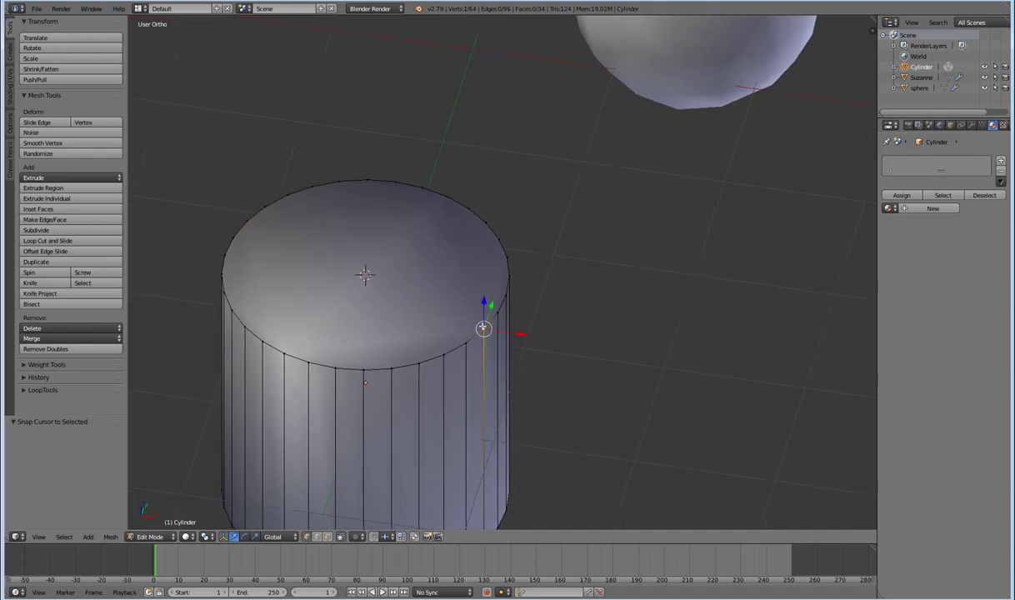
pyautogui.rightClick(261, 220)
pyautogui.scroll(-3, 272, 228)
pyautogui.scroll(3, 268, 233)
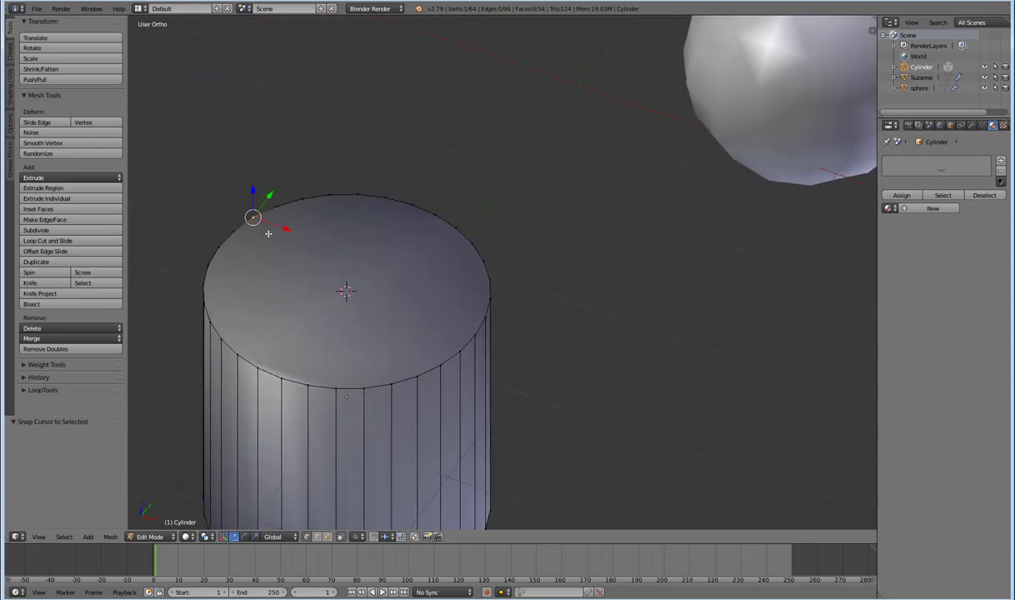
pyautogui.scroll(-2, 419, 287)
pyautogui.press('Tab')
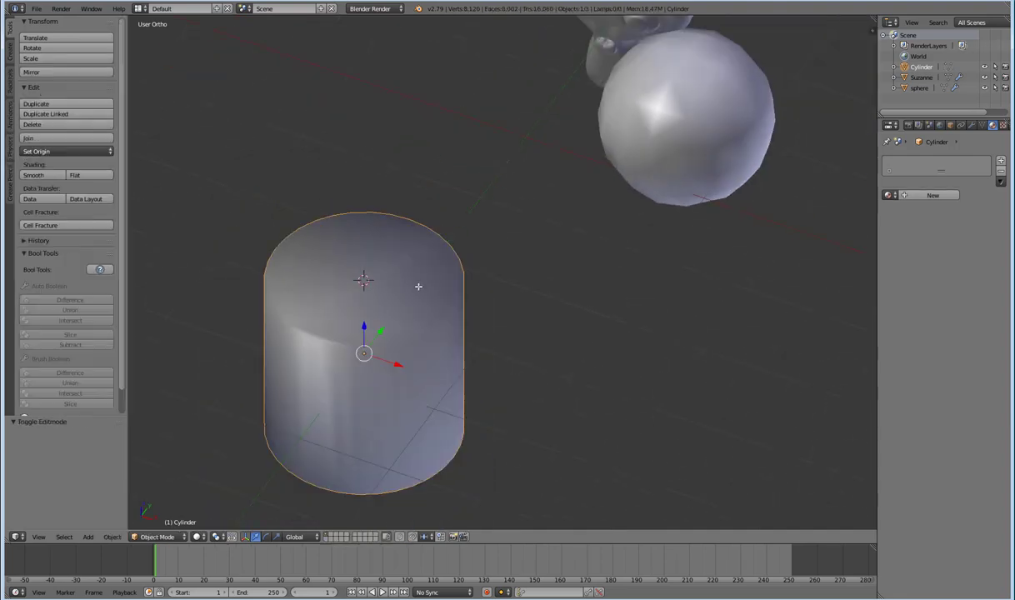
pyautogui.scroll(-4, 439, 296)
pyautogui.moveTo(439, 297); pyautogui.dragTo(502, 268, button='middle')
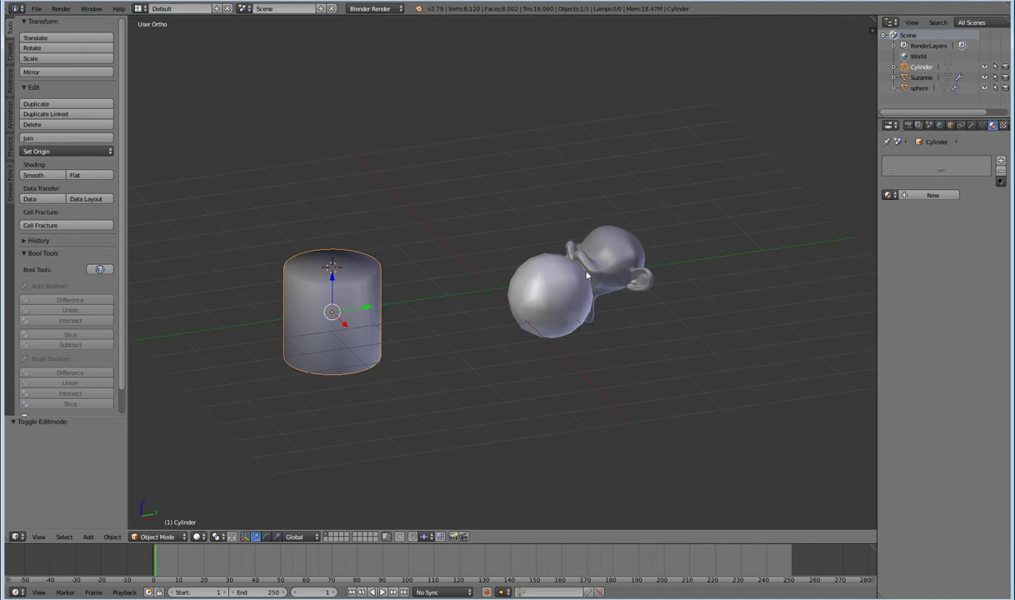
pyautogui.click(84, 152)
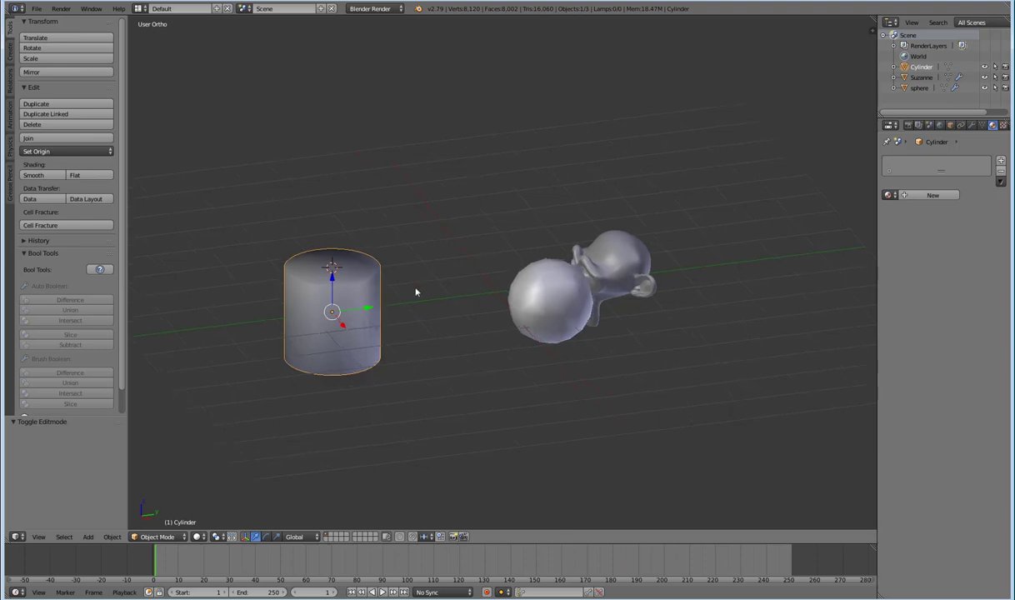
# - Set the sphere's origin to its surface centre of mass
pyautogui.rightClick(541, 325)
pyautogui.moveTo(541, 325); pyautogui.dragTo(237, 204, button='middle')
pyautogui.scroll(2, 236, 203)
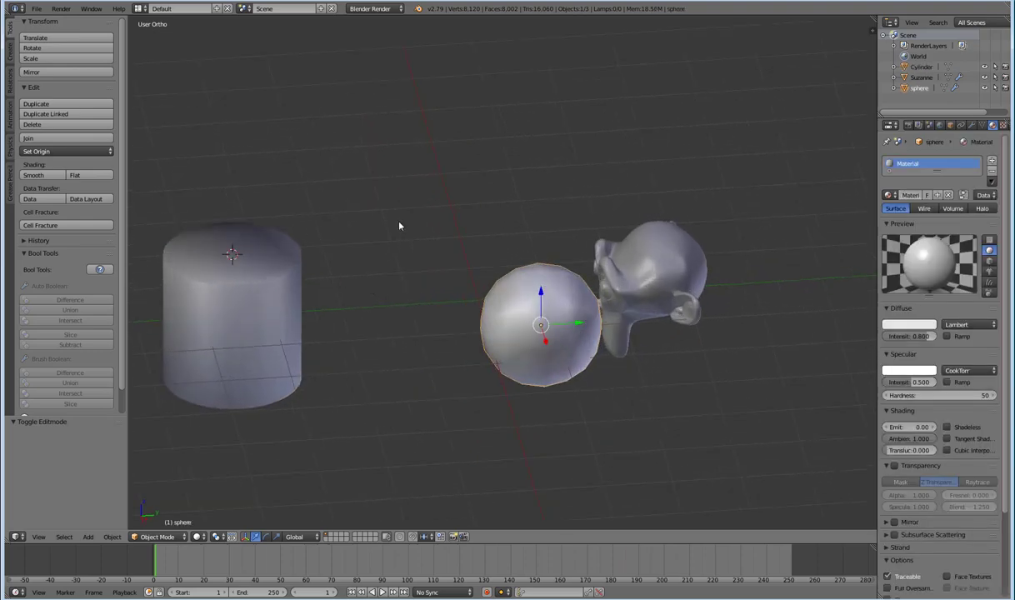
pyautogui.scroll(-2, 507, 244)
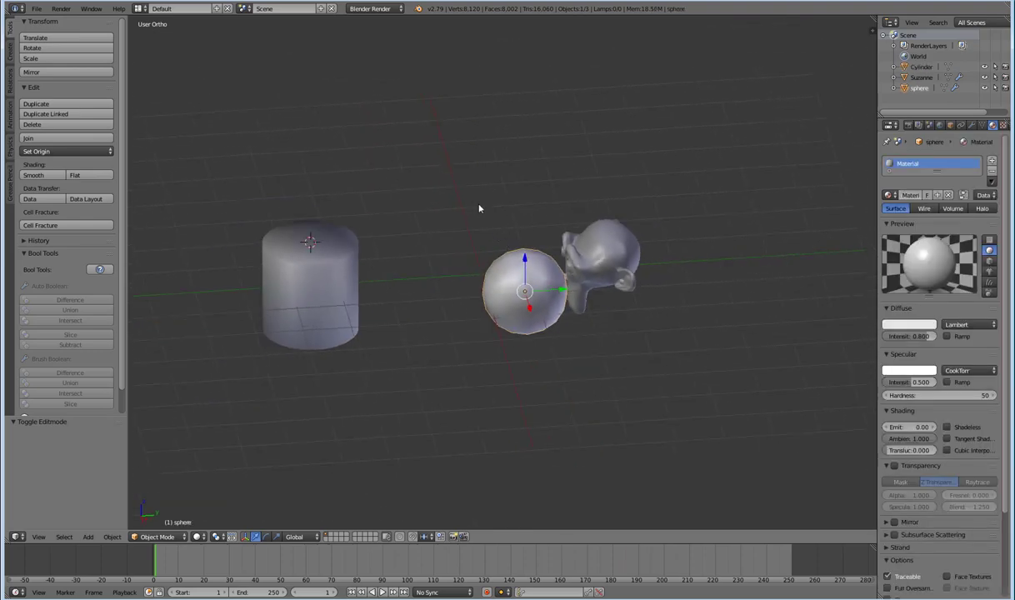
pyautogui.hotkey('shift', 's')
pyautogui.hotkey('ctrl', 'shift', 'alt', 'c')
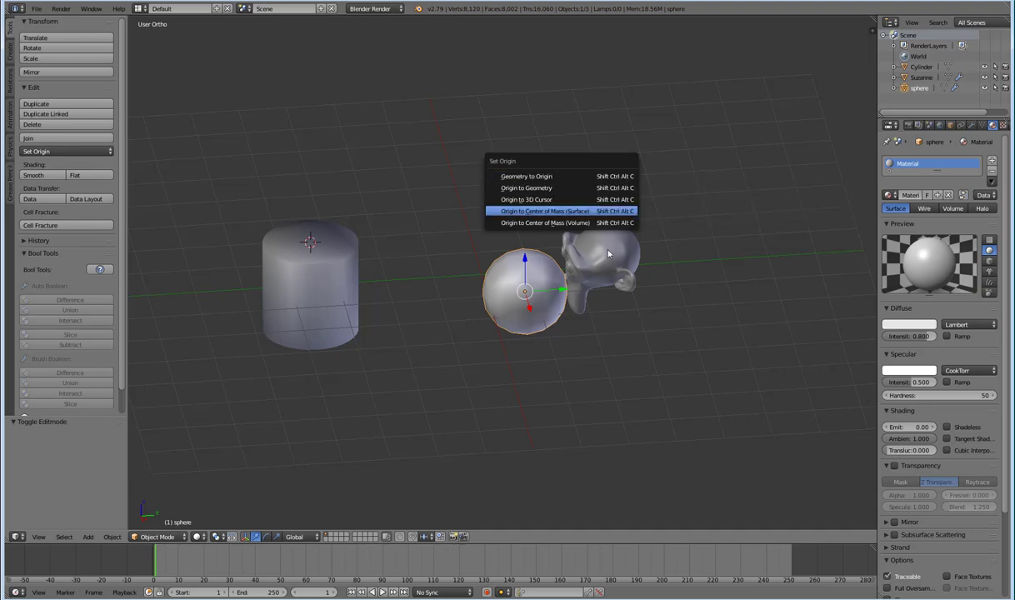
pyautogui.click(541, 211)
# - Select Suzanne and centre its mesh on its origin with Geometry to Origin
pyautogui.rightClick(631, 261)
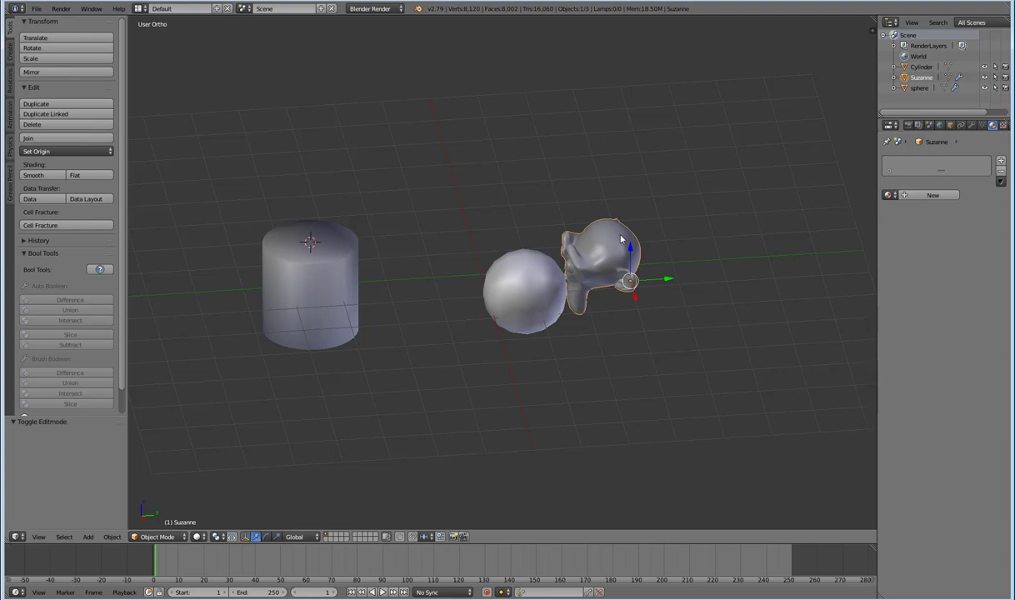
pyautogui.hotkey('ctrl', 'shift', 'alt', 'c')
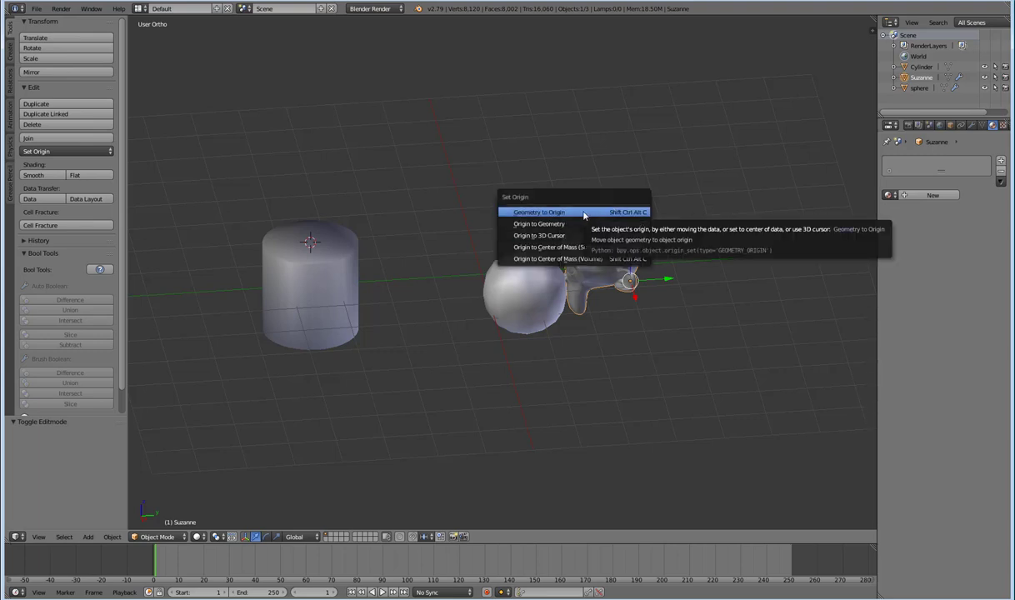
pyautogui.click(584, 216)
pyautogui.moveTo(585, 215); pyautogui.dragTo(627, 320, button='middle')
pyautogui.scroll(3, 652, 240)
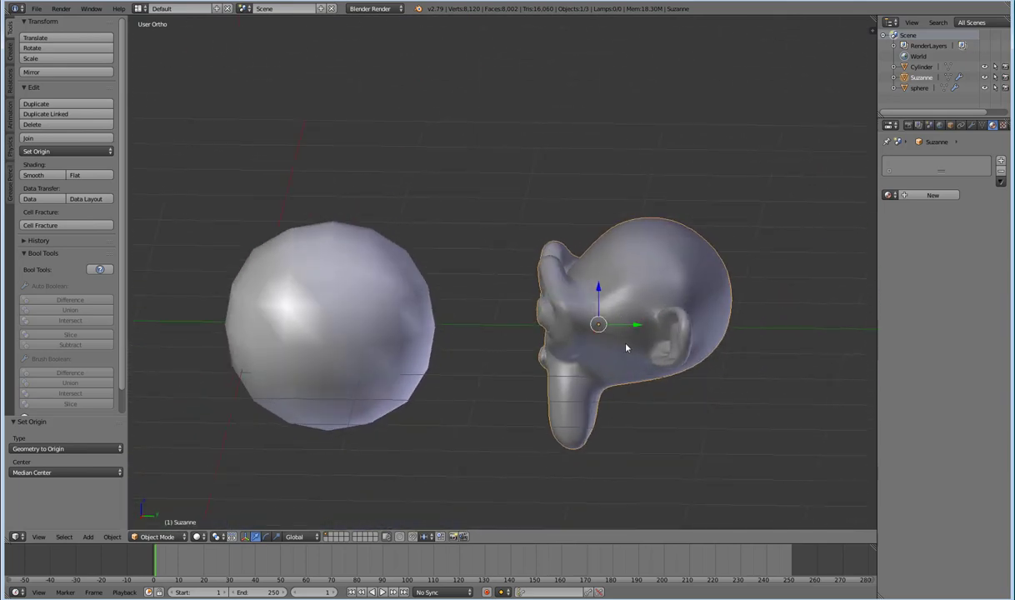
# - Rotate Suzanne freely in trackball mode, then cancel a second pending rotation
pyautogui.press('r')
pyautogui.press('r')
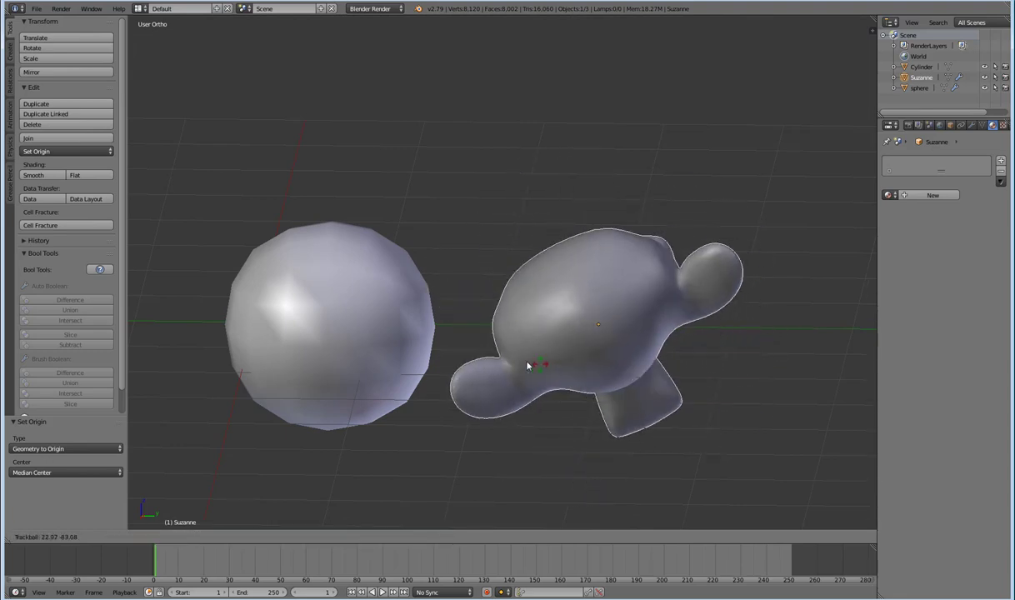
pyautogui.click(617, 316)
pyautogui.moveTo(619, 320); pyautogui.dragTo(704, 335, button='middle')
pyautogui.press('r')
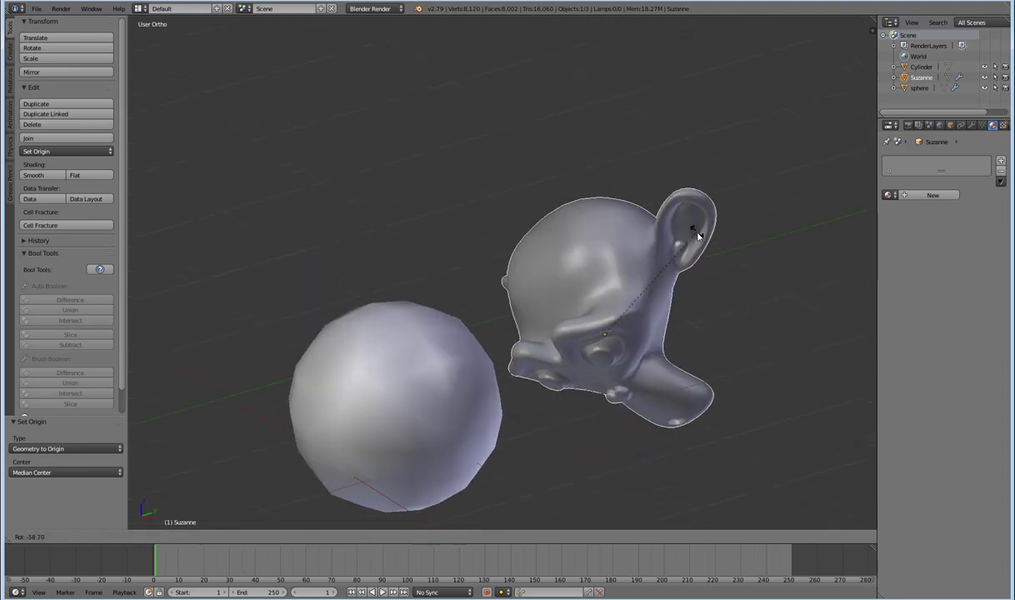
pyautogui.rightClick(646, 298)
pyautogui.moveTo(646, 298)
pyautogui.mouseDown(button='middle')
pyautogui.moveTo(643, 349)
pyautogui.moveTo(641, 312)
pyautogui.mouseUp(button='middle')
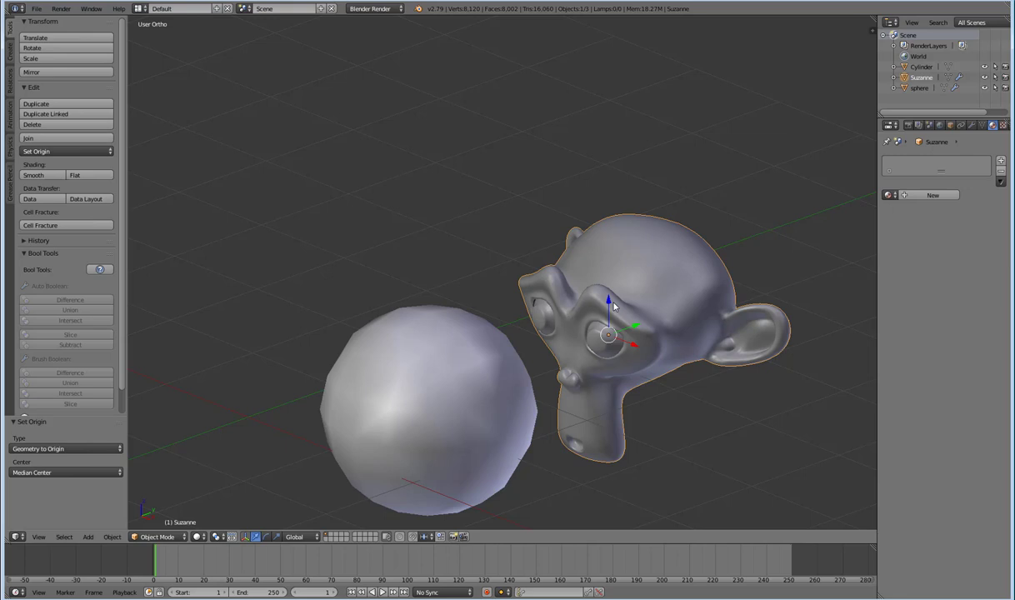
# - Set Suzanne's origin with Origin to Geometry, centring it on the mesh
pyautogui.hotkey('shift', 'ctrl', 'alt', 'c')
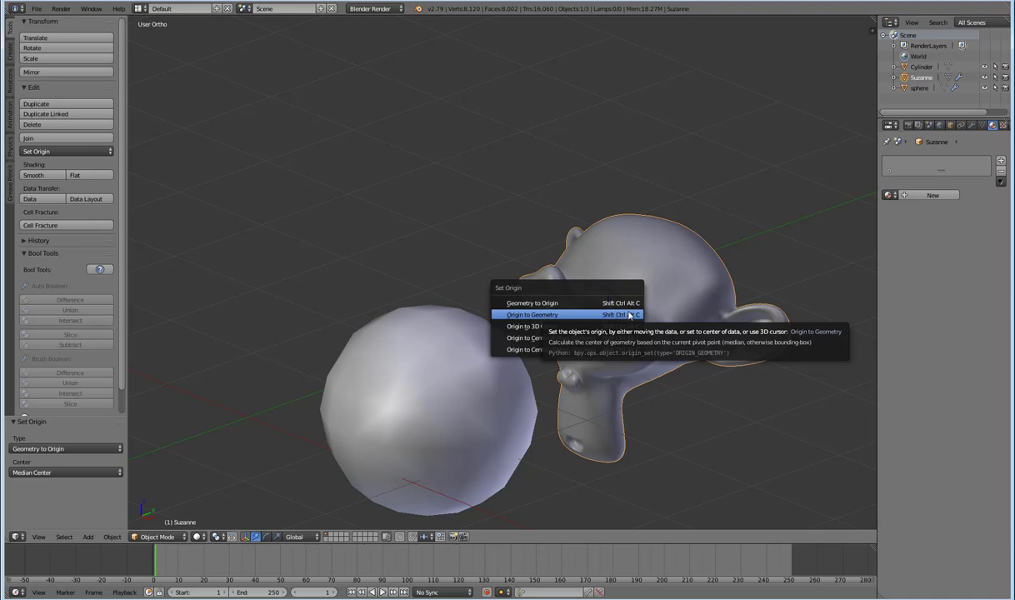
pyautogui.click(546, 315)
pyautogui.moveTo(634, 304); pyautogui.dragTo(593, 220, button='middle')
pyautogui.scroll(-3, 594, 220)
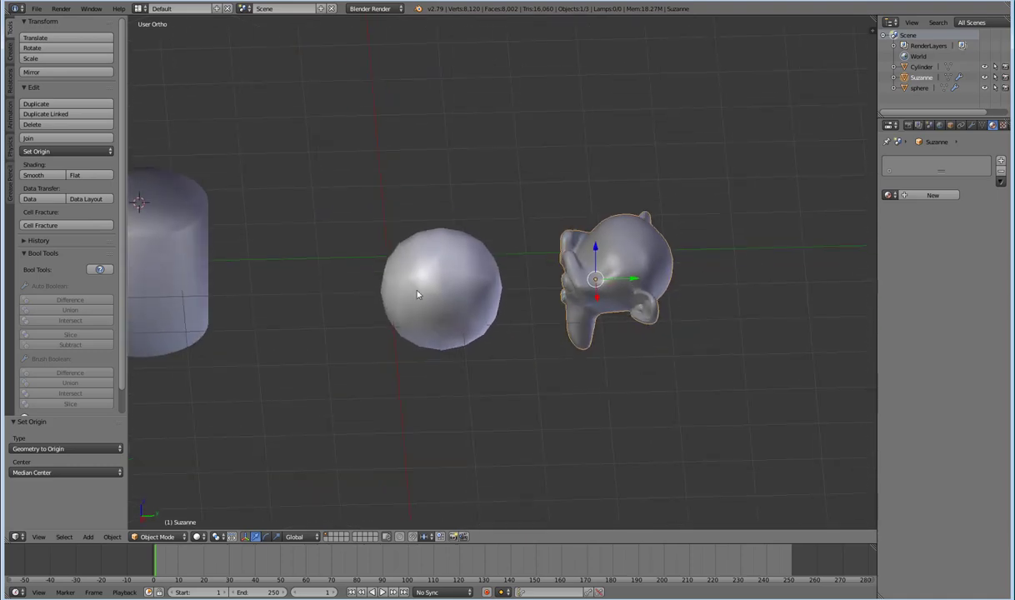
# - Select the sphere, then centre the view on the cylinder and select it
pyautogui.rightClick(400, 279)
pyautogui.keyDown('shift'); pyautogui.moveTo(230, 226); pyautogui.dragTo(383, 258, button='middle'); pyautogui.keyUp('shift')
pyautogui.rightClick(344, 242)
pyautogui.scroll(2, 359, 251)
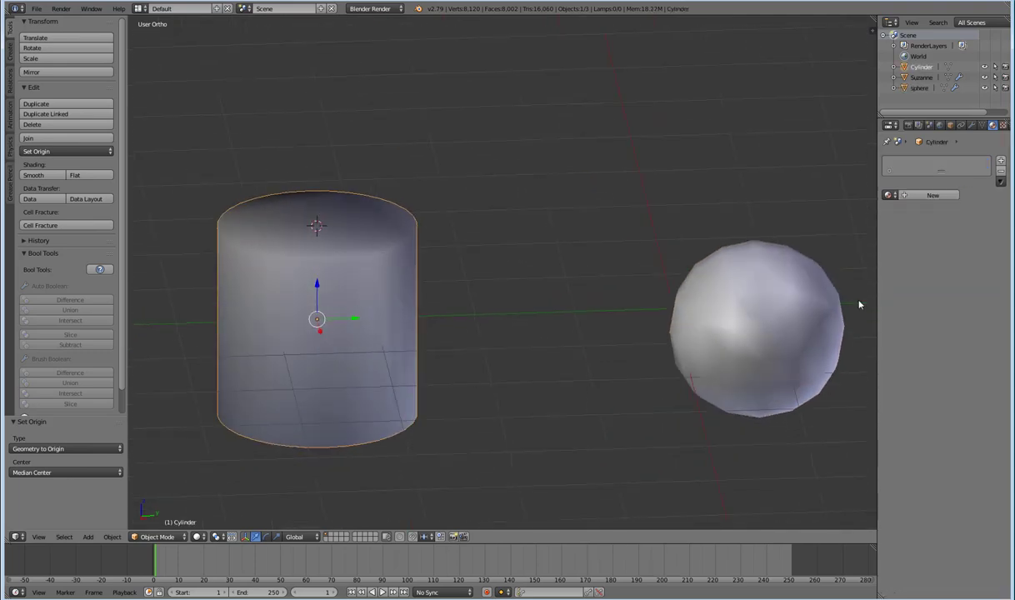
# - Place the 3D cursor above the cylinder and move its origin there with Origin to 3D Cursor
pyautogui.rightClick(829, 300)
pyautogui.rightClick(385, 284)
pyautogui.click(445, 188)
pyautogui.hotkey('ctrl', 'alt', 'shift', 'c')
pyautogui.click(500, 175)
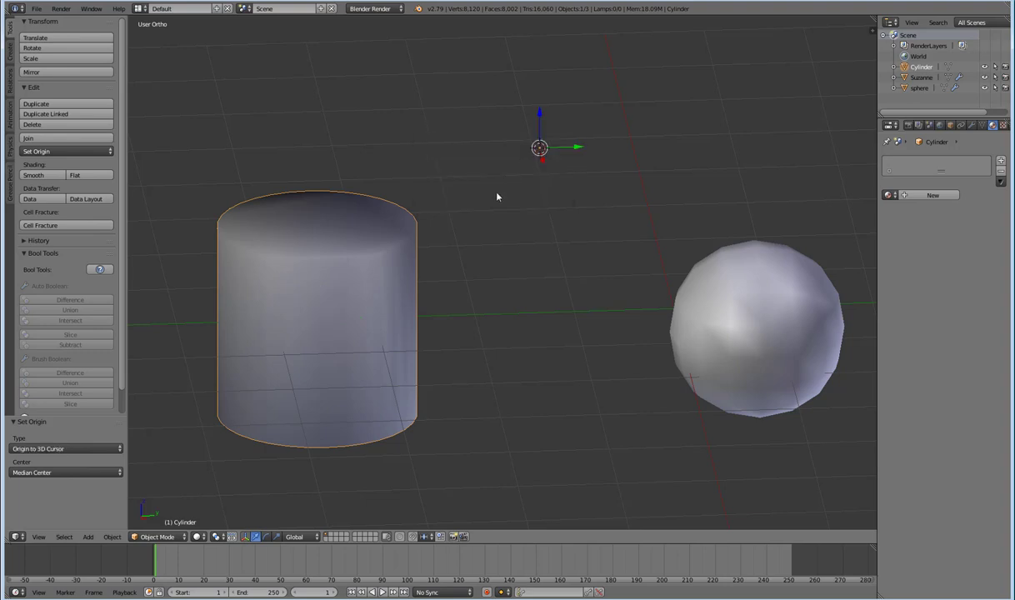
pyautogui.press('r')
pyautogui.press('Escape')
# - Return the cylinder's origin to its centre with Origin to Geometry
pyautogui.hotkey('shift', 'ctrl', 'alt', 'c')
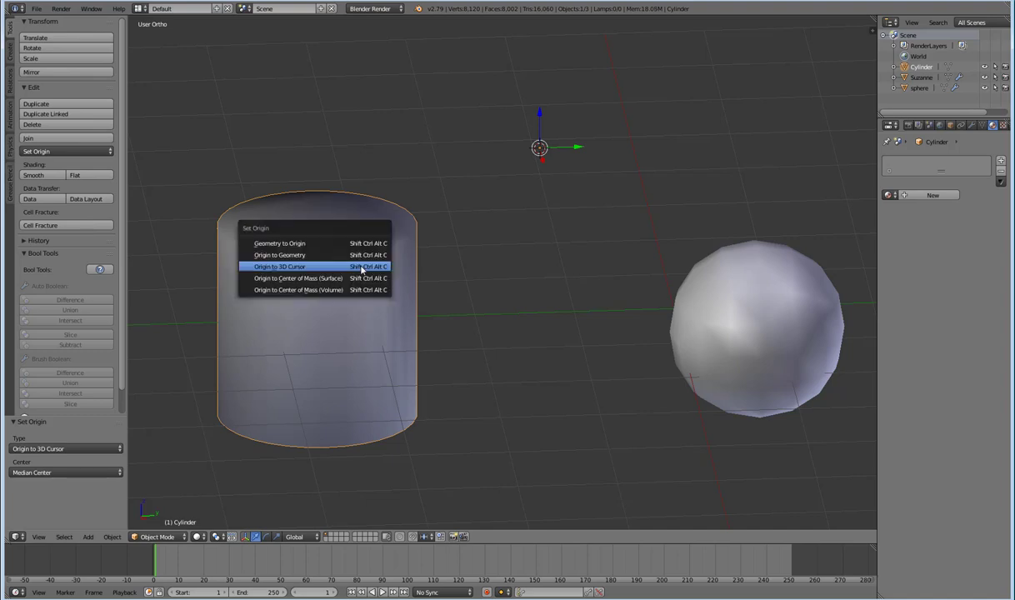
pyautogui.click(335, 260)
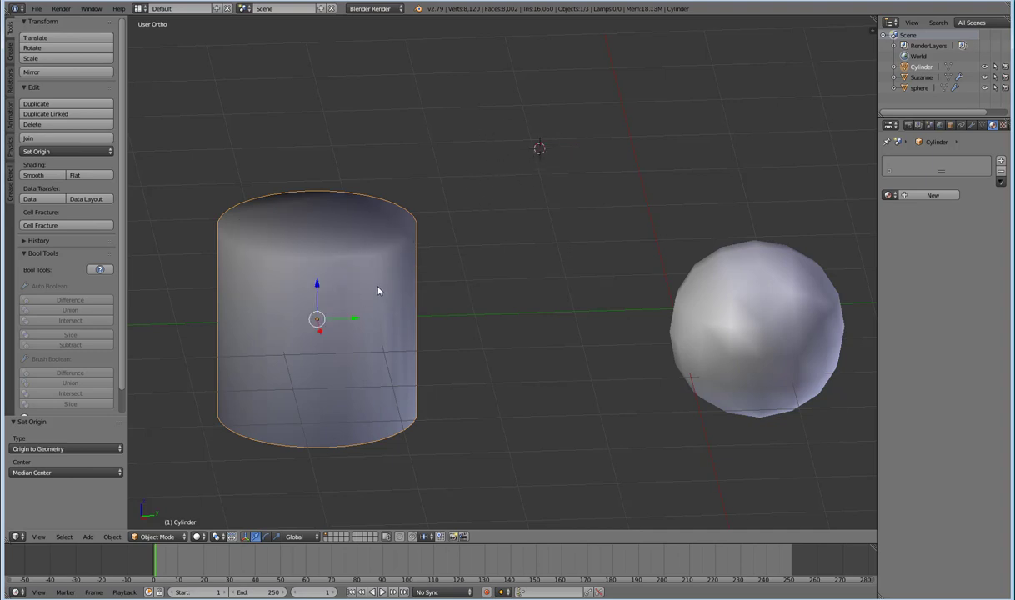
pyautogui.hotkey('shift', 'ctrl', 'alt', 'c')
pyautogui.hotkey('ctrl', 'shift', 'alt', 'c')
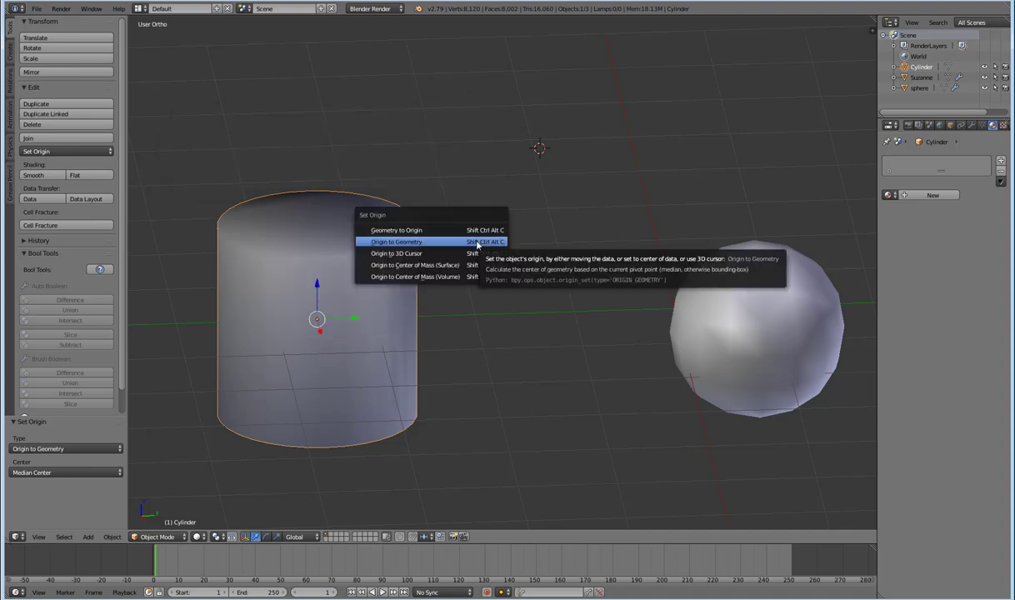
# - Set the cylinder's origin to the 3D cursor, then Center of Mass (Surface), and undo it
pyautogui.click(453, 253)
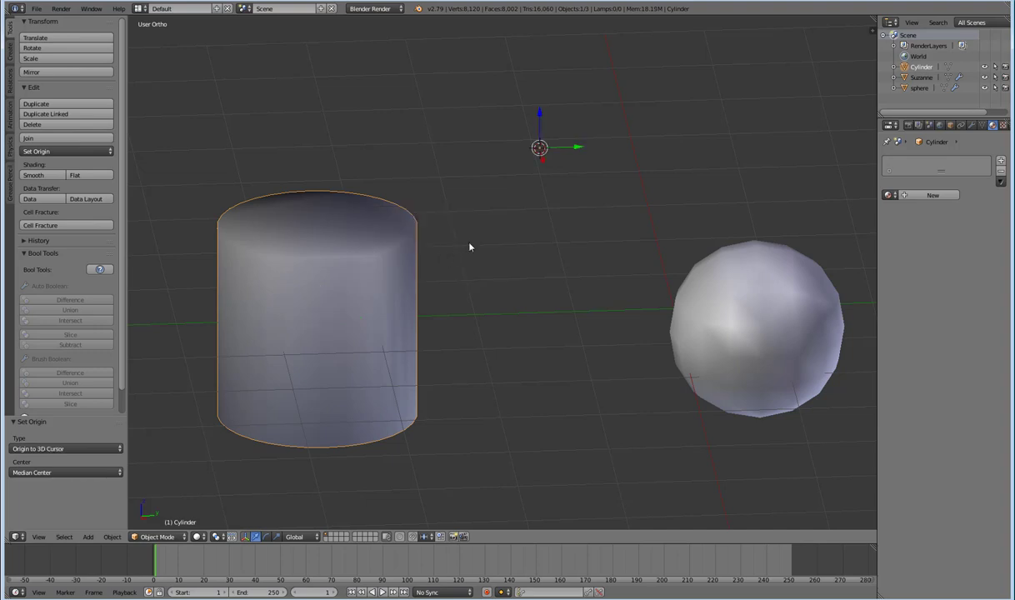
pyautogui.hotkey('ctrl', 'shift', 'alt', 'c')
pyautogui.click(460, 256)
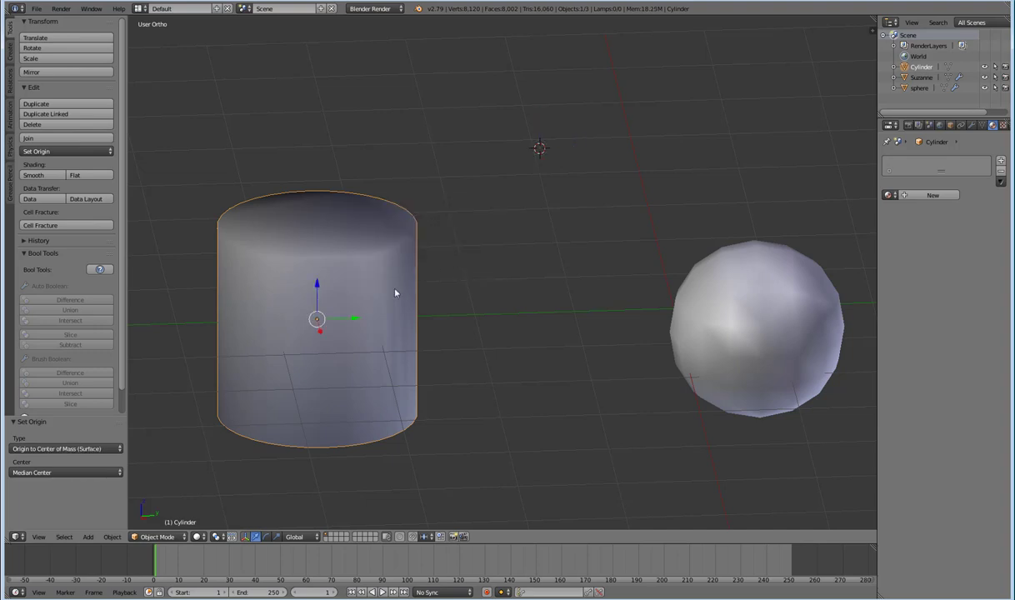
pyautogui.moveTo(395, 292); pyautogui.dragTo(373, 300, button='middle')
pyautogui.hotkey('ctrl', 'z')
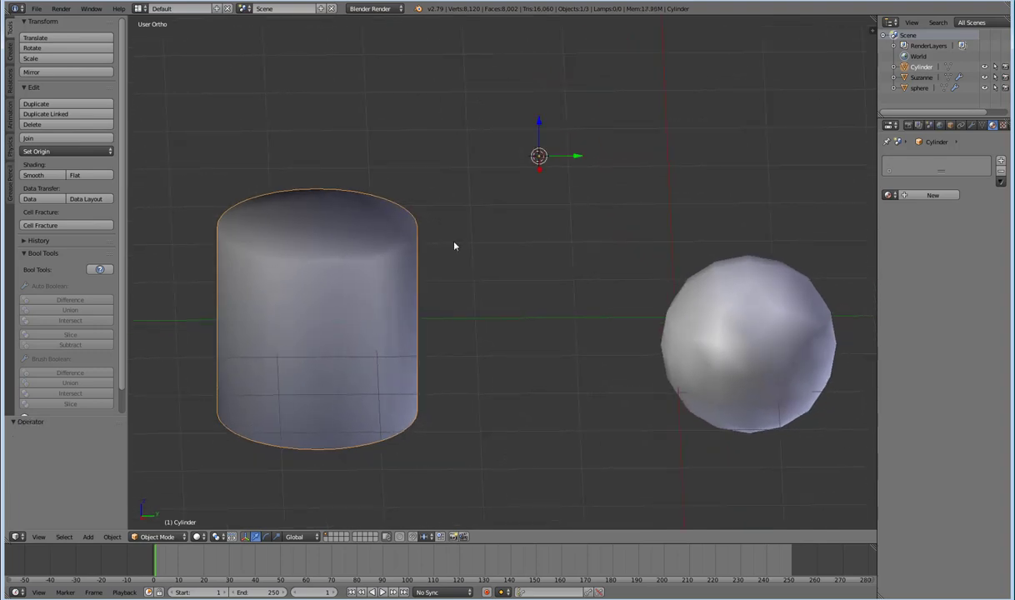
# - Set the cylinder's origin to Origin to Center of Mass (Volume) and inspect the three objects
pyautogui.hotkey('ctrl', 'shift', 'alt', 'c')
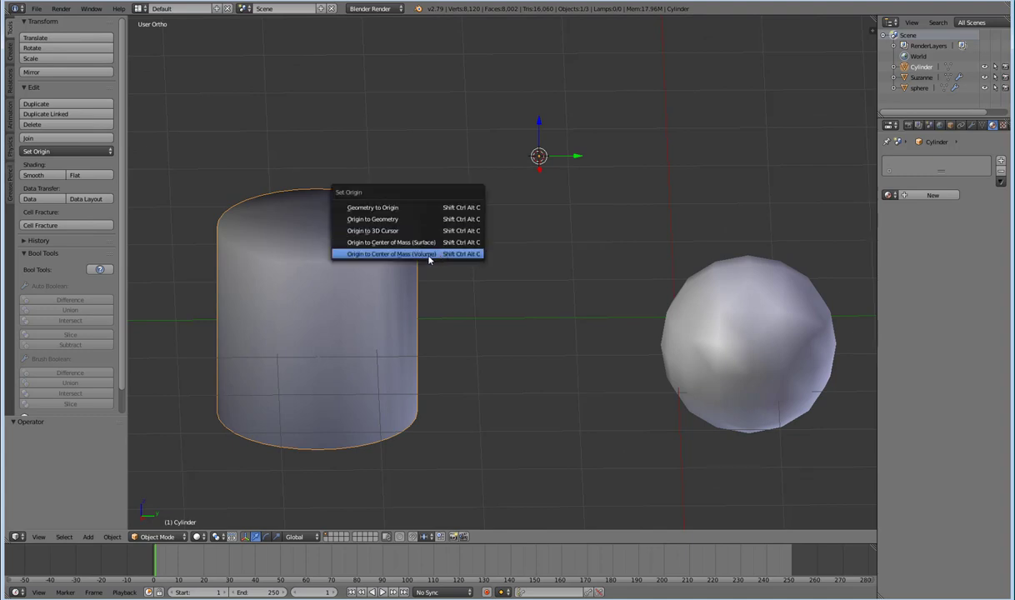
pyautogui.click(429, 260)
pyautogui.moveTo(459, 337); pyautogui.dragTo(421, 319, button='middle')
pyautogui.scroll(-4, 421, 320)
pyautogui.scroll(3, 450, 289)
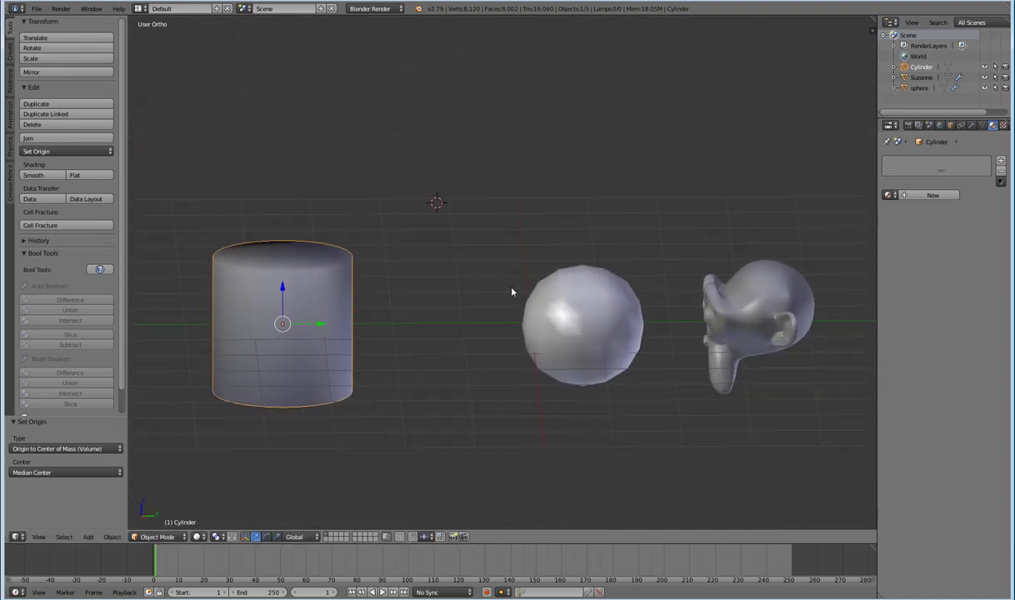
pyautogui.moveTo(506, 296); pyautogui.dragTo(579, 287, button='middle')
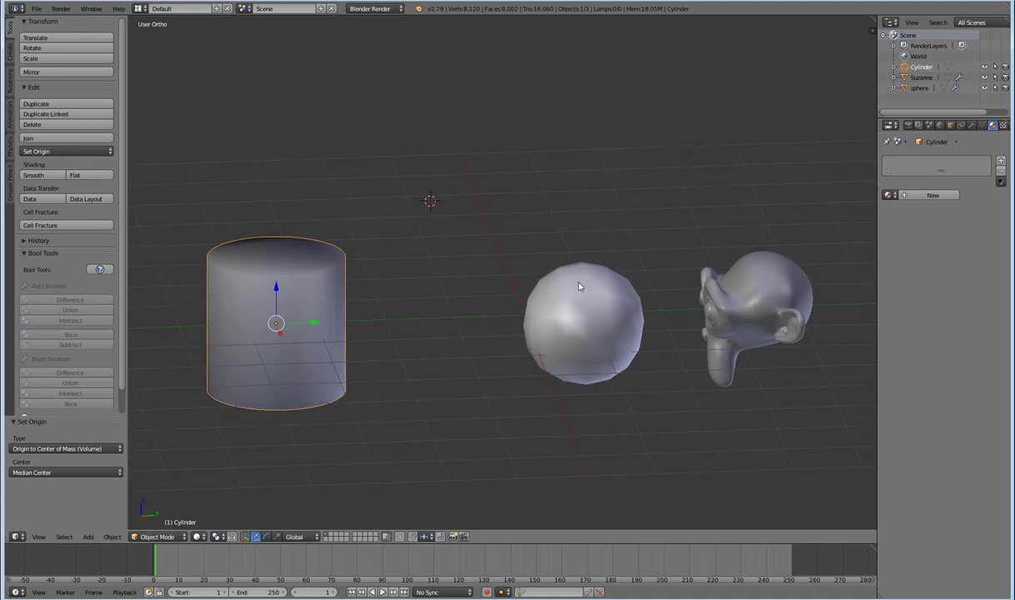
pyautogui.click(379, 9)
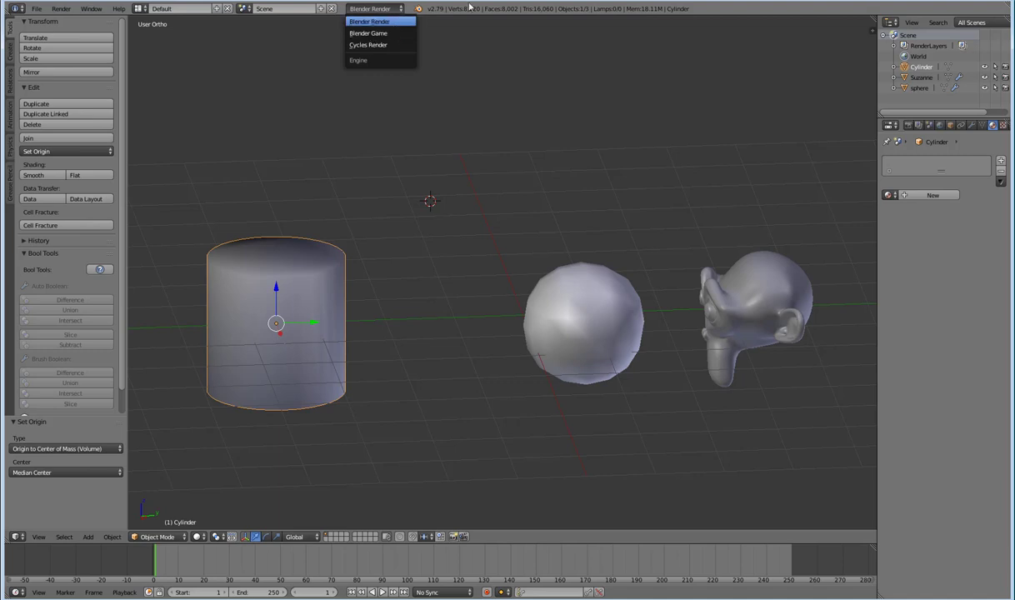
pyautogui.click(369, 21)
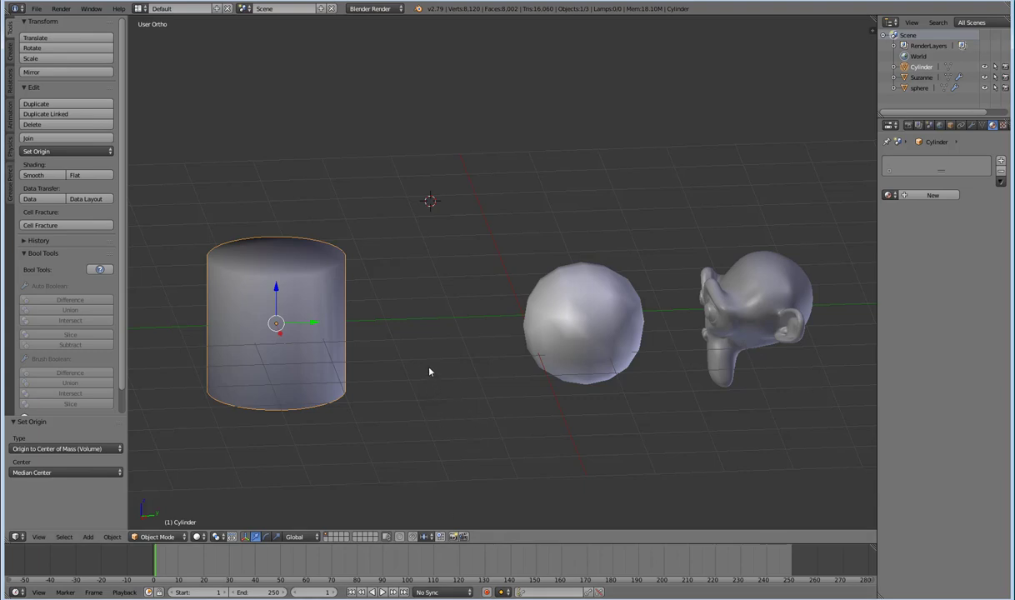
pyautogui.moveTo(691, 337); pyautogui.dragTo(550, 313, button='middle')
pyautogui.rightClick(607, 378)
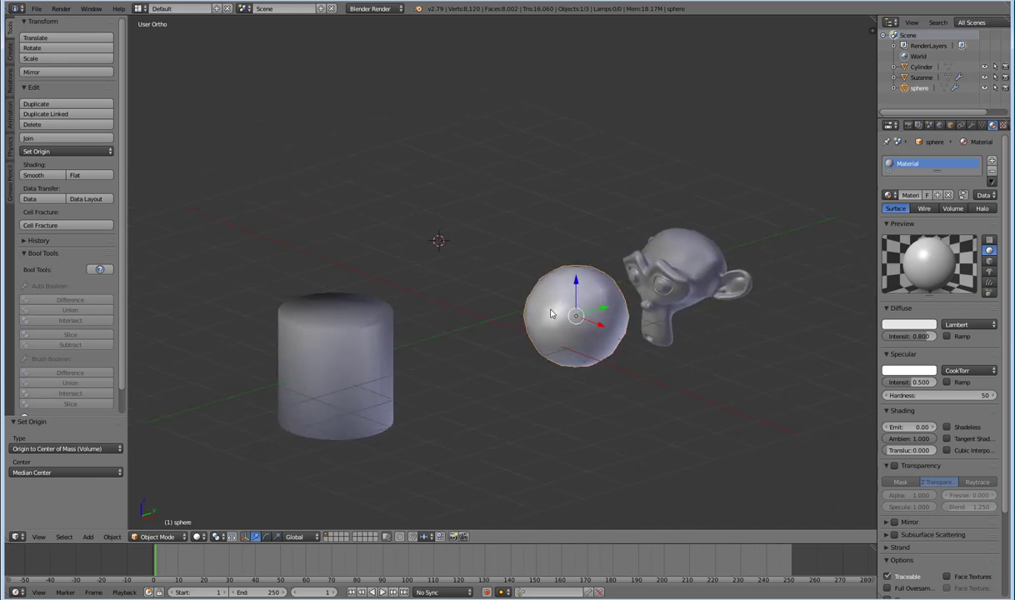